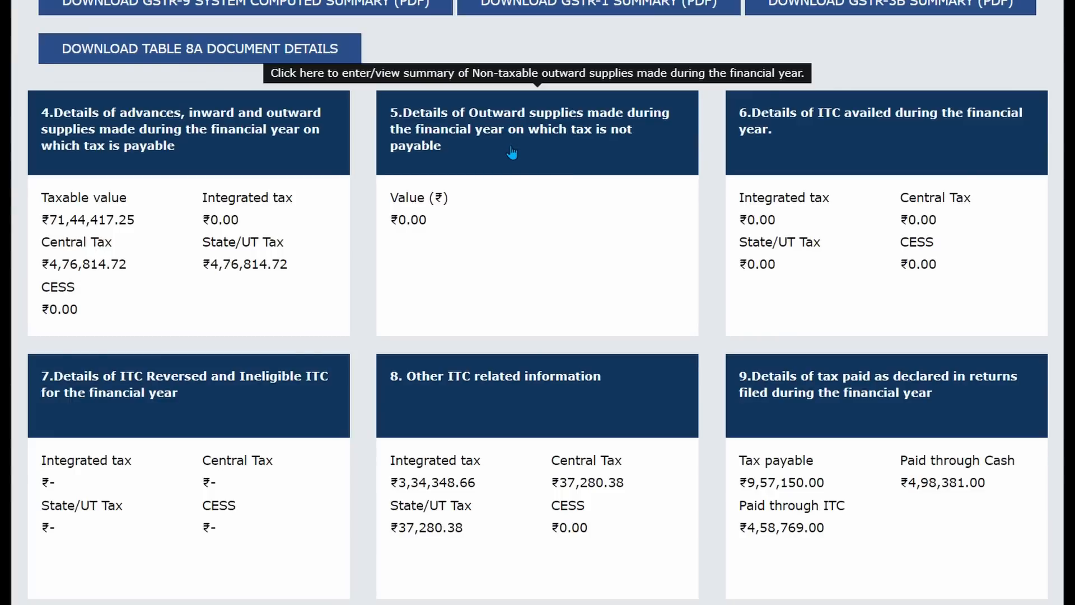
# Step: Open Table 4 on taxable advances, inward and outward supplies and examine the 20% modification note and rows A to C
pyautogui.click(203, 138)
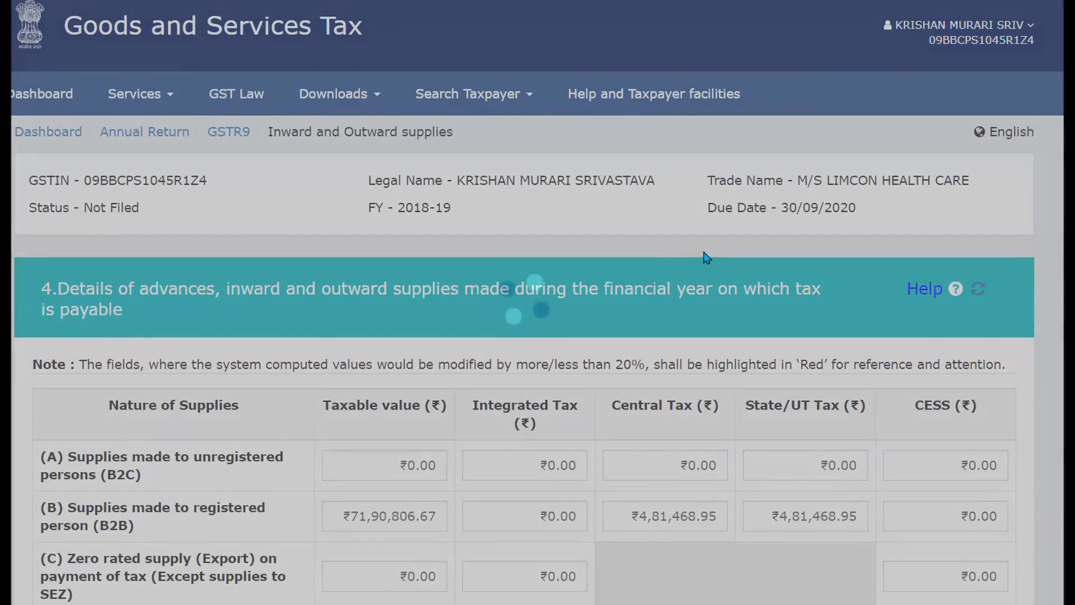
pyautogui.scroll(-5, 676, 237)
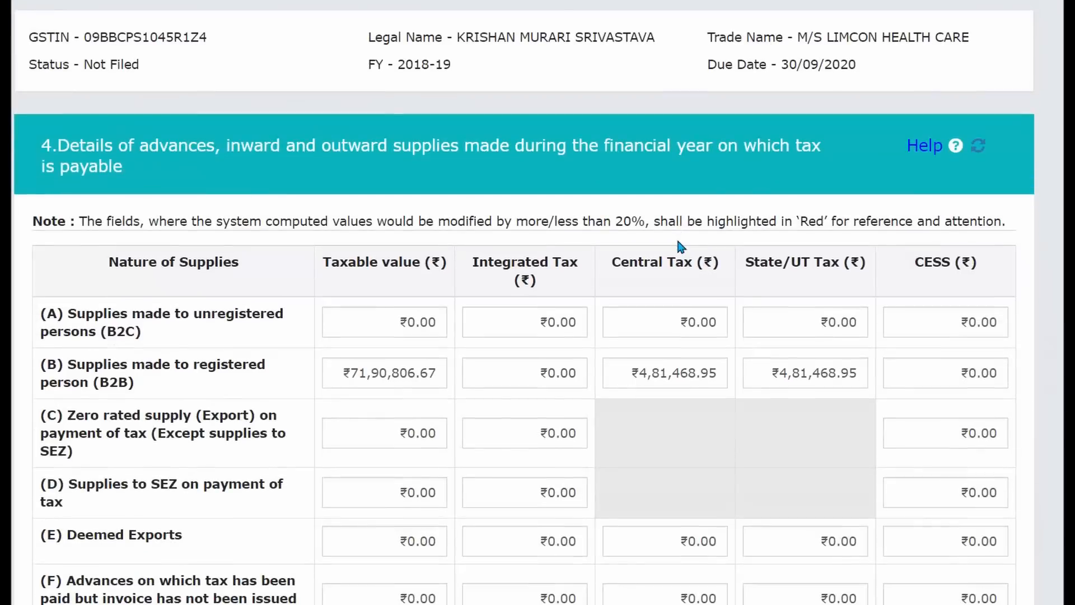
pyautogui.scroll(-1, 677, 240)
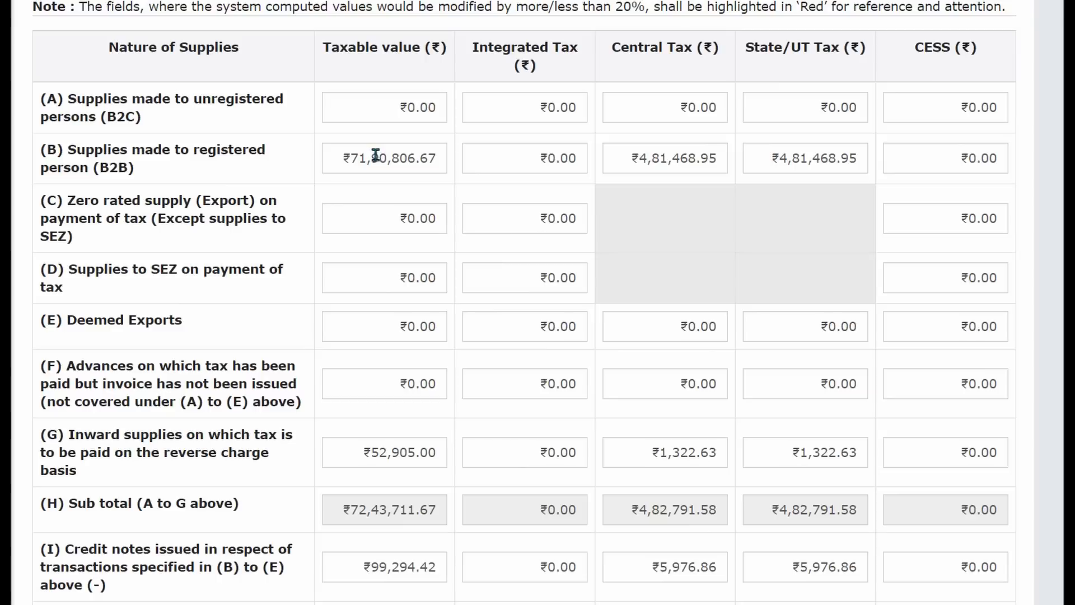
pyautogui.moveTo(383, 161)
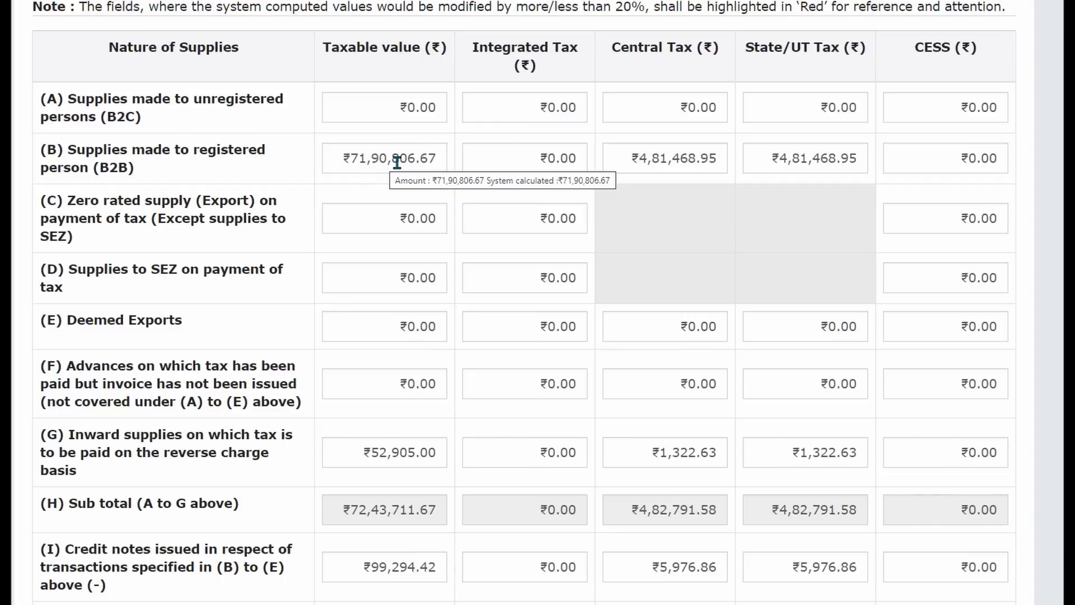
pyautogui.moveTo(516, 7); pyautogui.dragTo(645, 9)
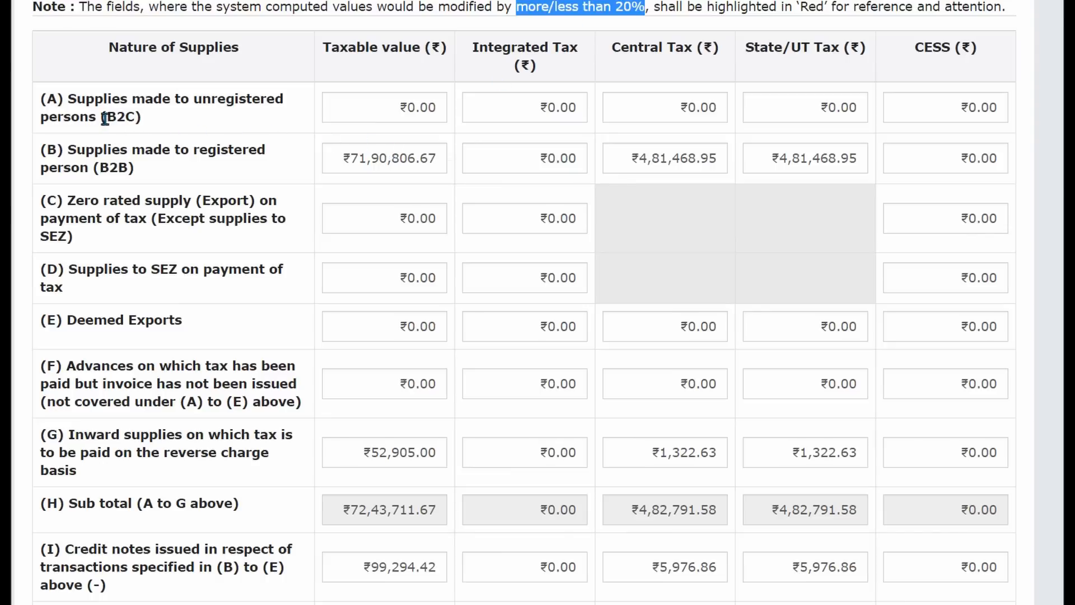
pyautogui.moveTo(105, 118); pyautogui.dragTo(137, 120)
pyautogui.moveTo(101, 168); pyautogui.dragTo(116, 172)
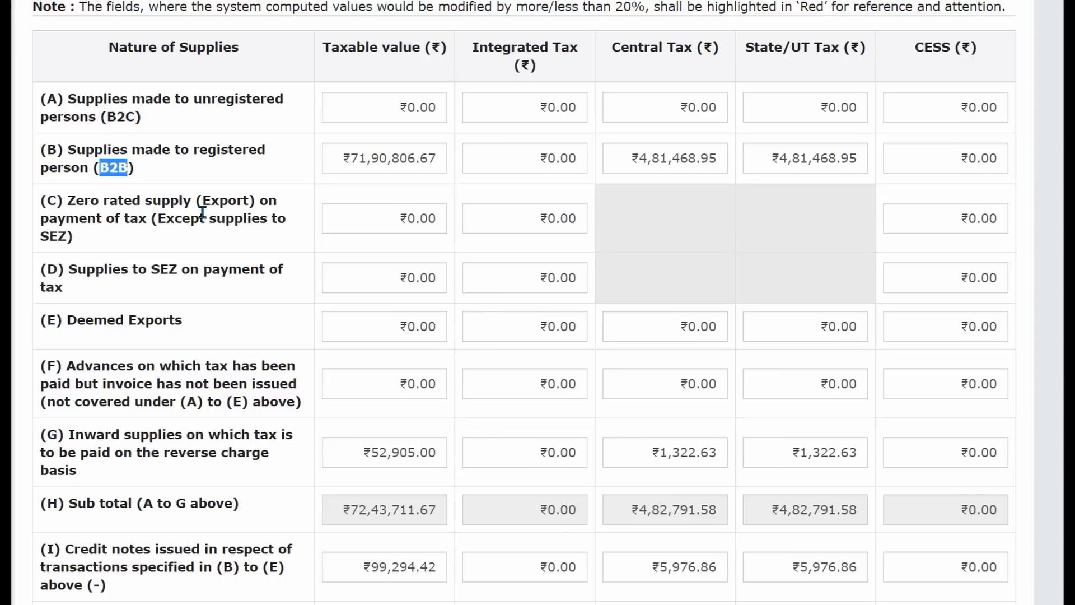
pyautogui.moveTo(206, 219); pyautogui.dragTo(238, 222)
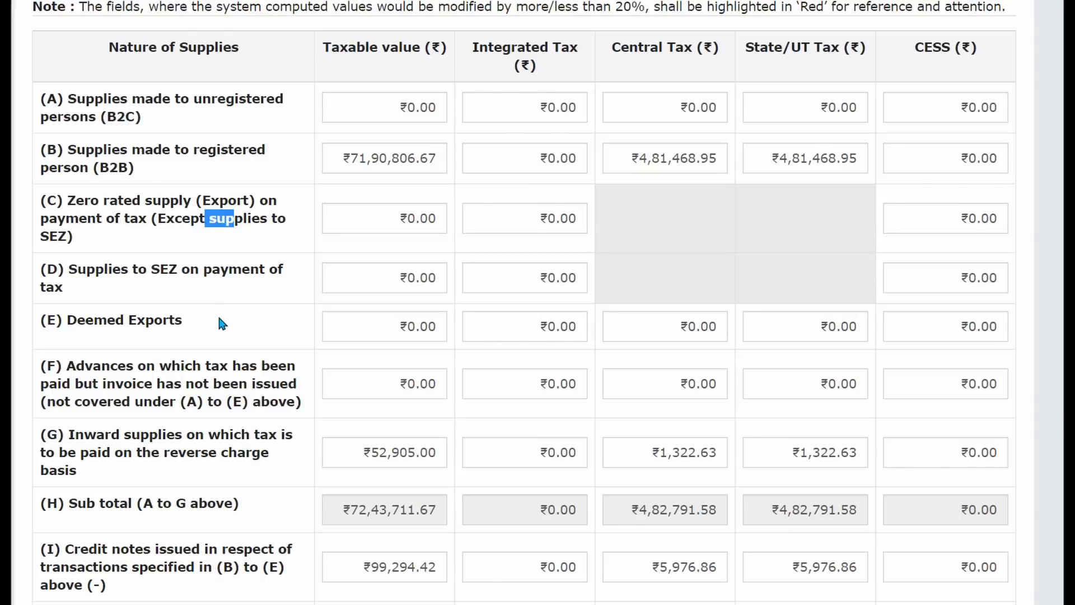
# Step: Examine Table 4 rows I to L covering credit notes, debit notes and amendments
pyautogui.scroll(-3, 220, 321)
pyautogui.moveTo(68, 339); pyautogui.dragTo(284, 540)
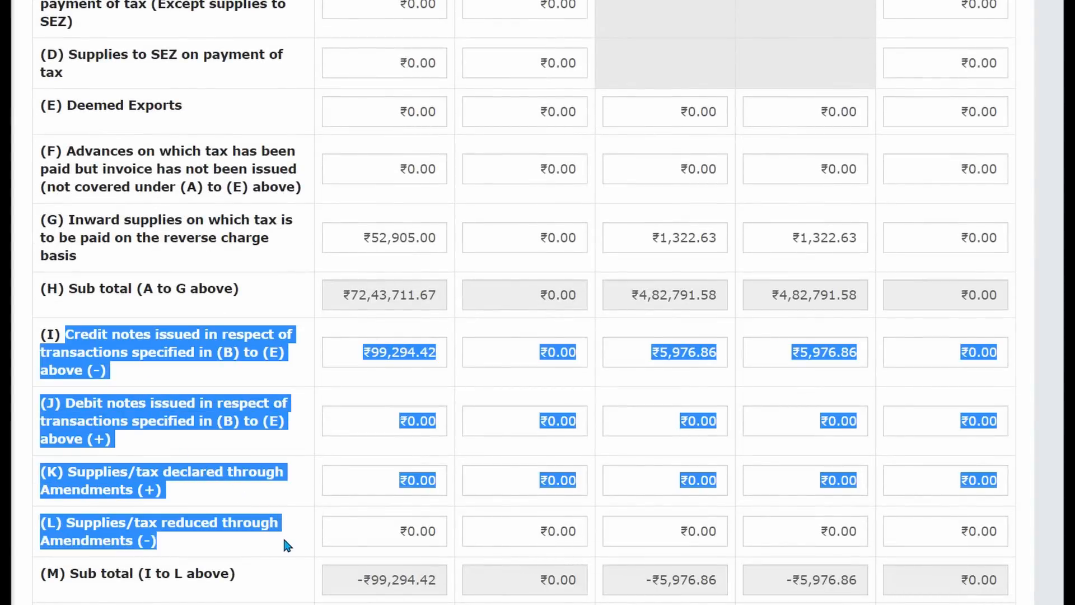
pyautogui.click(304, 272)
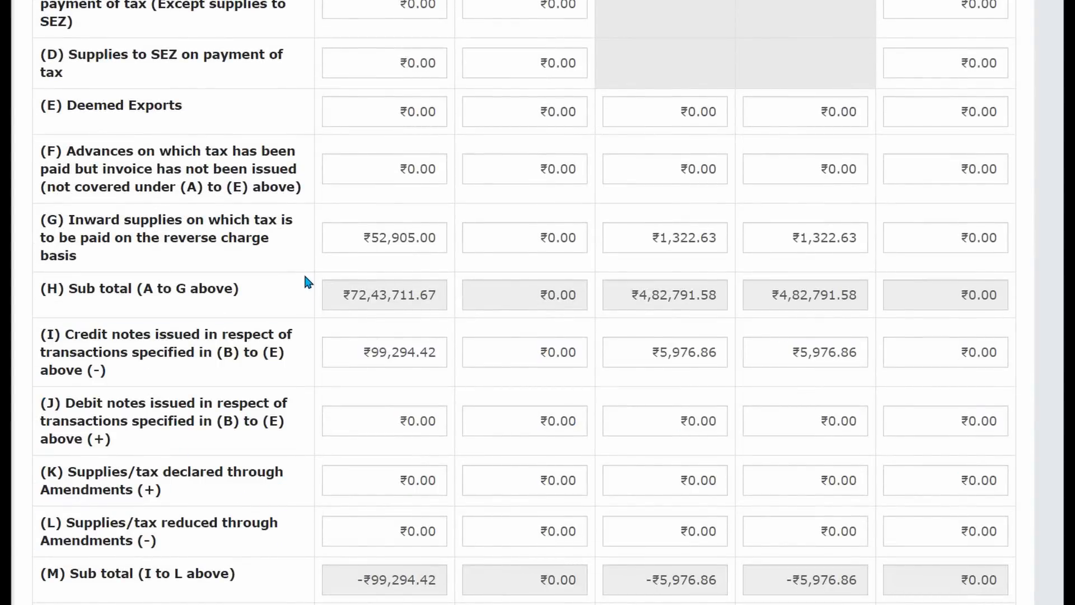
pyautogui.scroll(2, 304, 273)
pyautogui.scroll(2, 303, 280)
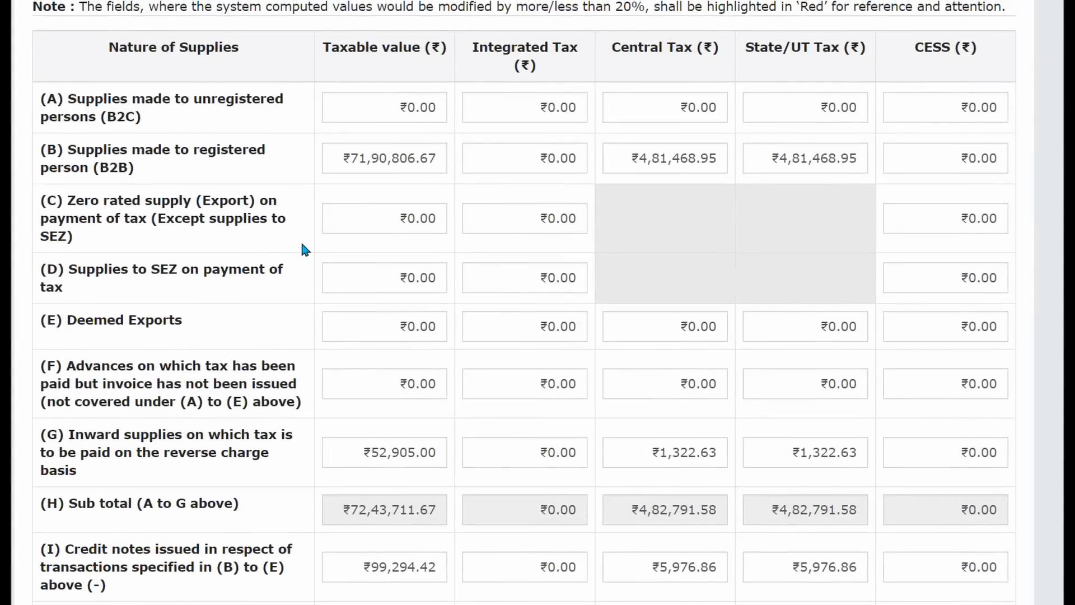
# Step: Compare the credit note, debit note and amendment rows of Table 4 with supply rows A to F
pyautogui.scroll(-4, 240, 500)
pyautogui.moveTo(66, 335); pyautogui.dragTo(115, 441)
pyautogui.moveTo(205, 473); pyautogui.dragTo(250, 509)
pyautogui.click(249, 509)
pyautogui.scroll(5, 358, 370)
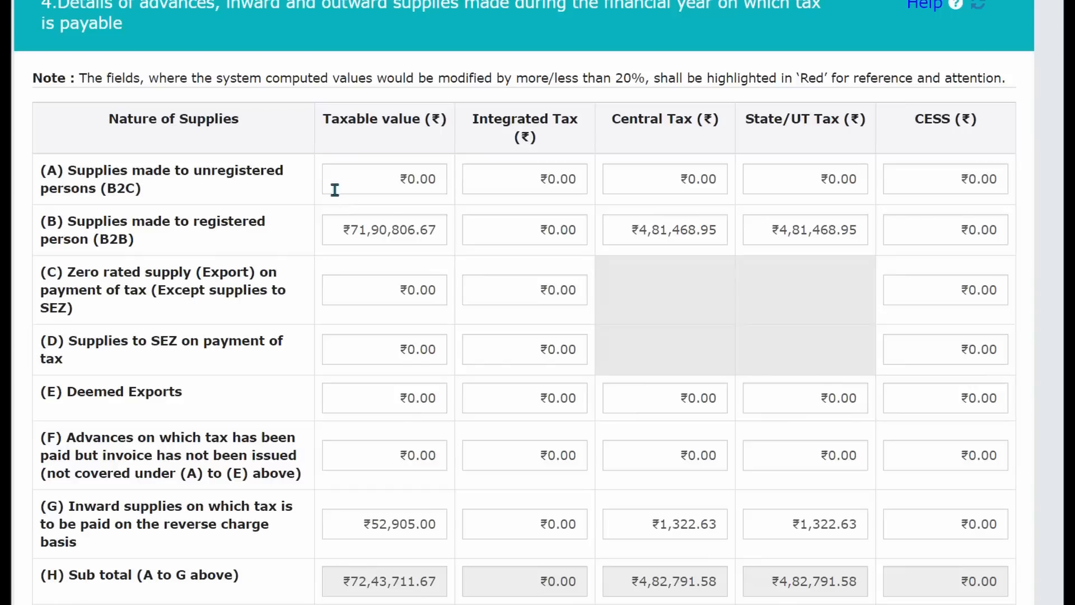
pyautogui.moveTo(57, 170); pyautogui.dragTo(303, 475)
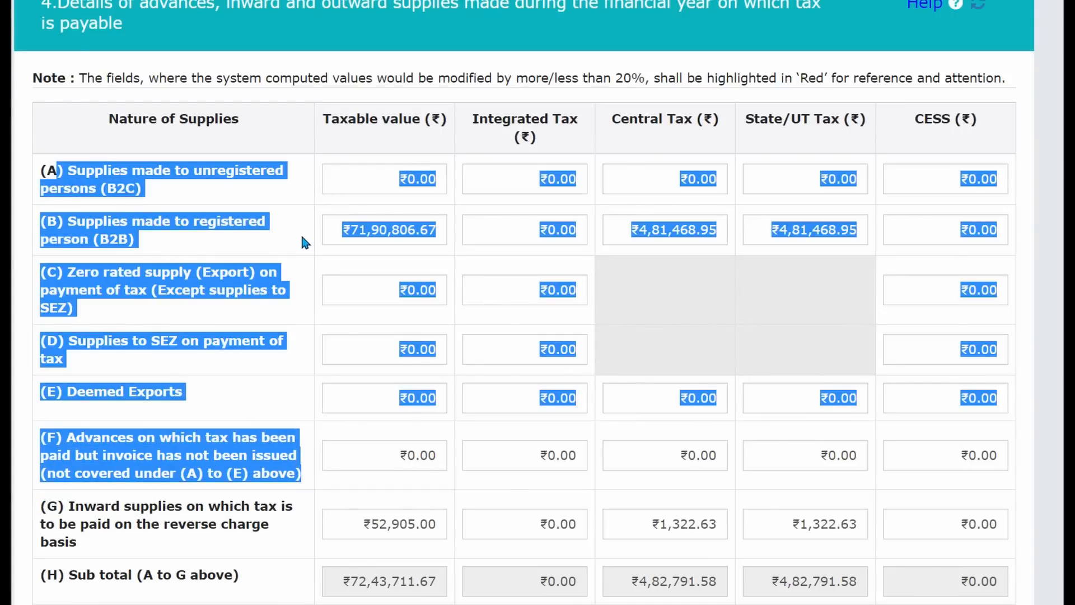
pyautogui.click(385, 258)
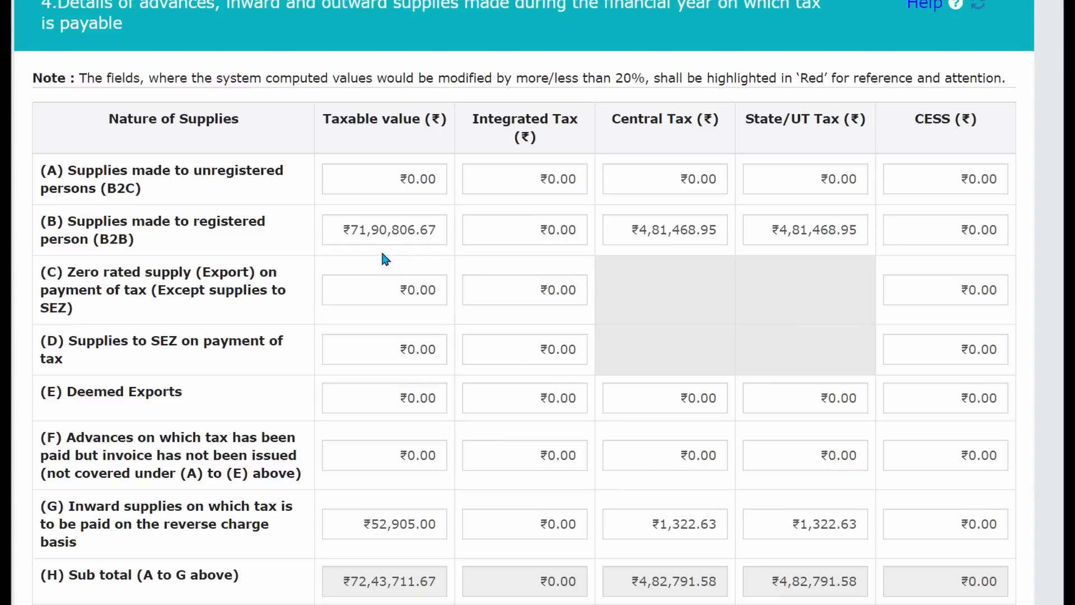
# Step: Return to the GSTR-9 dashboard and open tables 10, 11, 12 & 13 for previous-year transactions reported in the next financial year
pyautogui.scroll(-9, 382, 255)
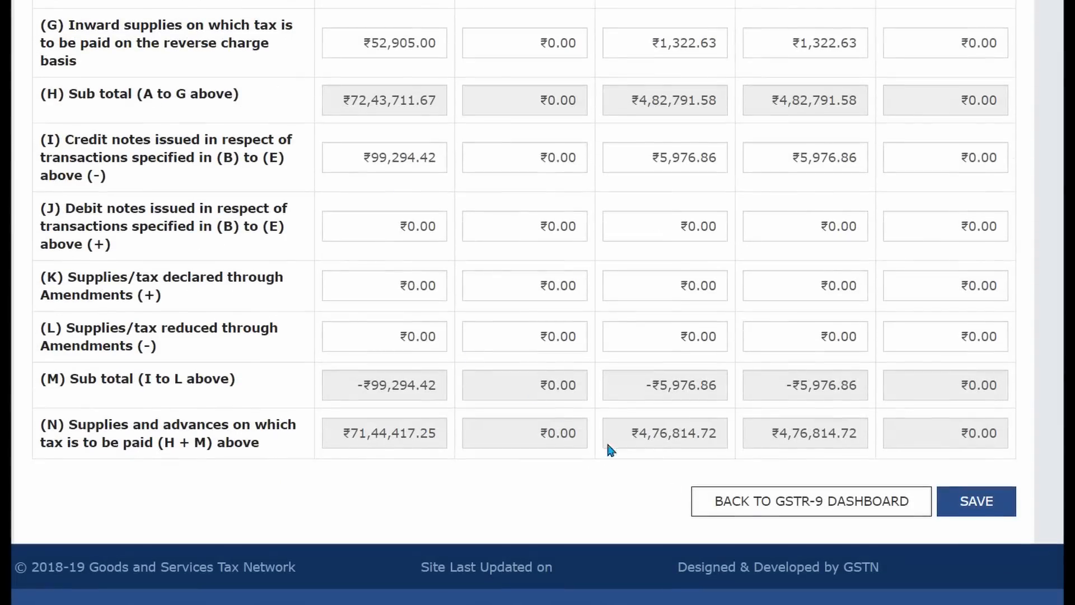
pyautogui.click(785, 507)
pyautogui.scroll(-16, 376, 399)
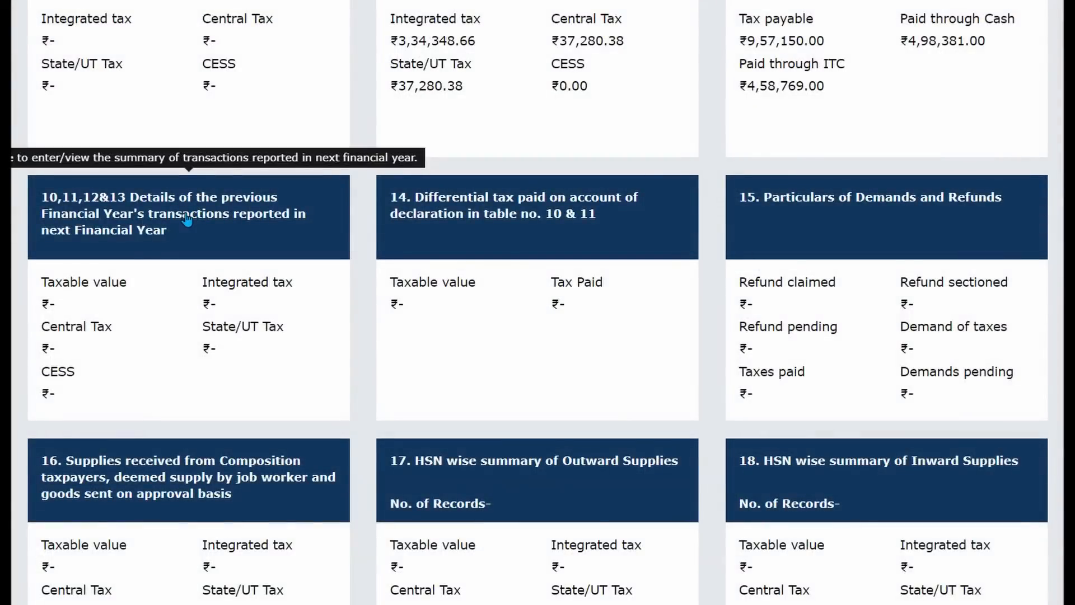
pyautogui.click(184, 214)
pyautogui.scroll(-3, 431, 297)
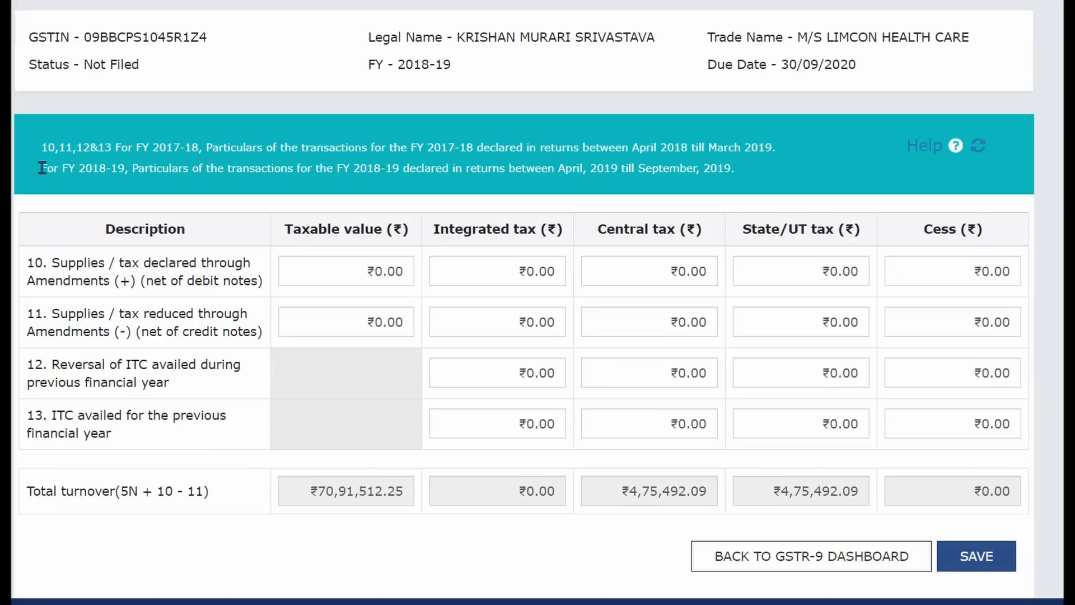
# Step: Examine the FY 2018-19 note on the April to September 2019 return period and amendment rows 10 and 11
pyautogui.moveTo(42, 168); pyautogui.dragTo(375, 204)
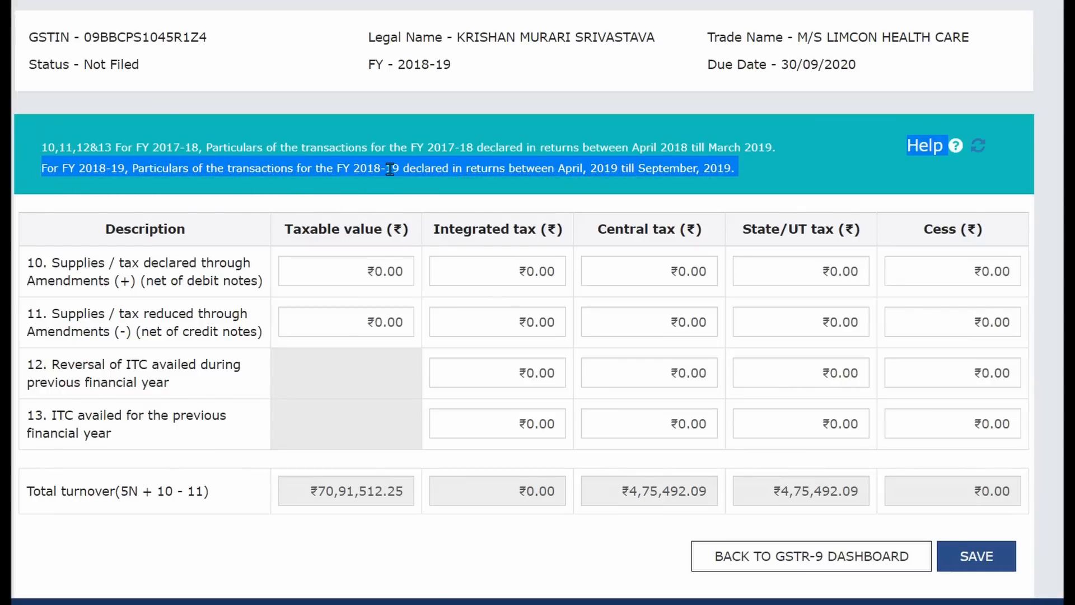
pyautogui.click(457, 183)
pyautogui.moveTo(508, 168); pyautogui.dragTo(734, 174)
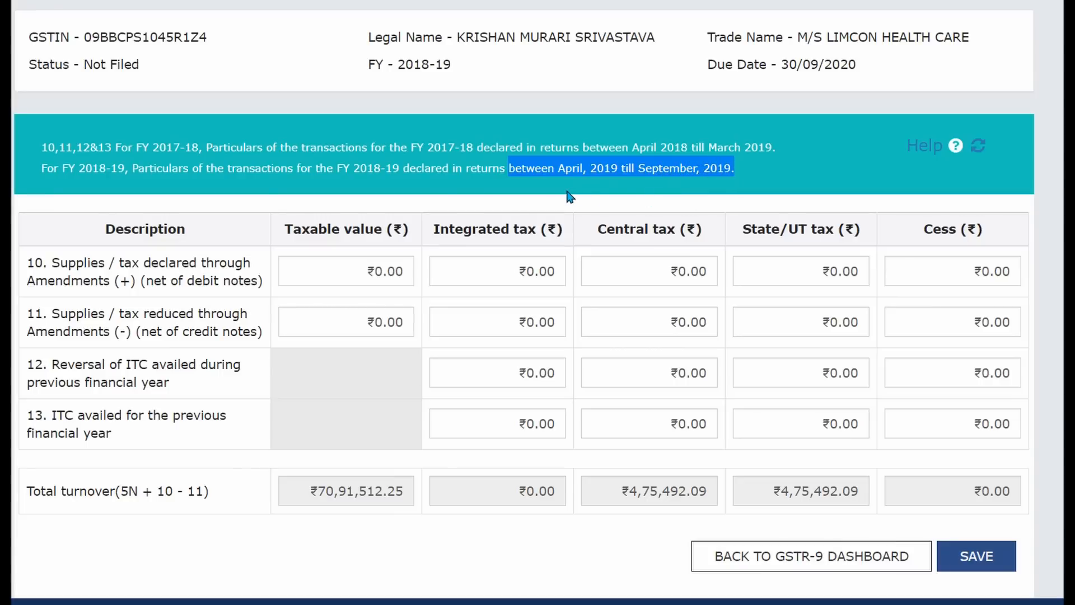
pyautogui.moveTo(33, 262); pyautogui.dragTo(270, 332)
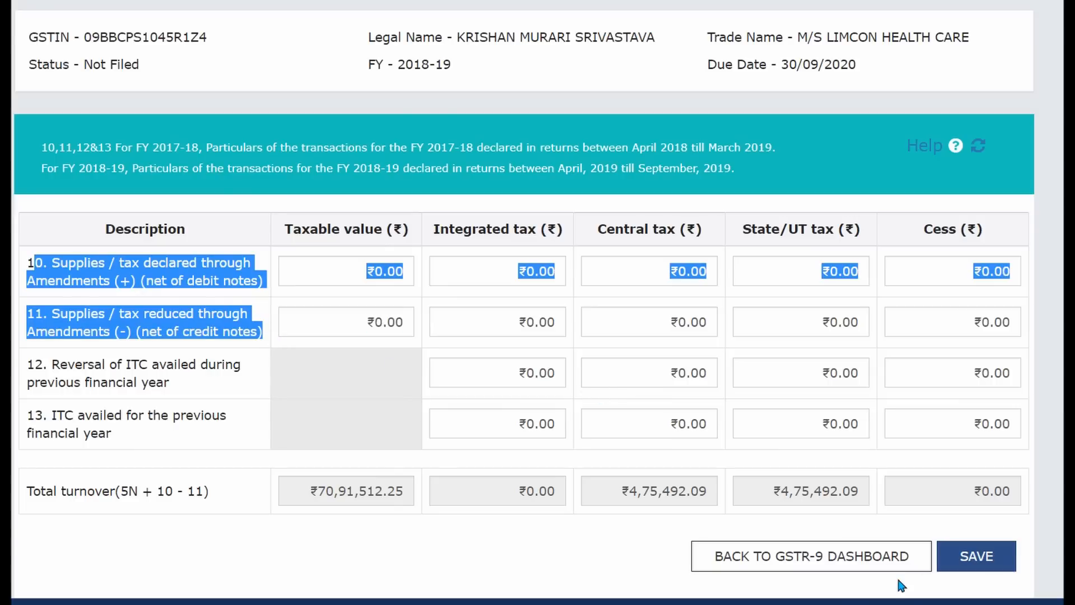
# Step: Go back to the GSTR-9 dashboard and reopen Table 4 on supplies on which tax is payable
pyautogui.click(810, 560)
pyautogui.scroll(-6, 410, 497)
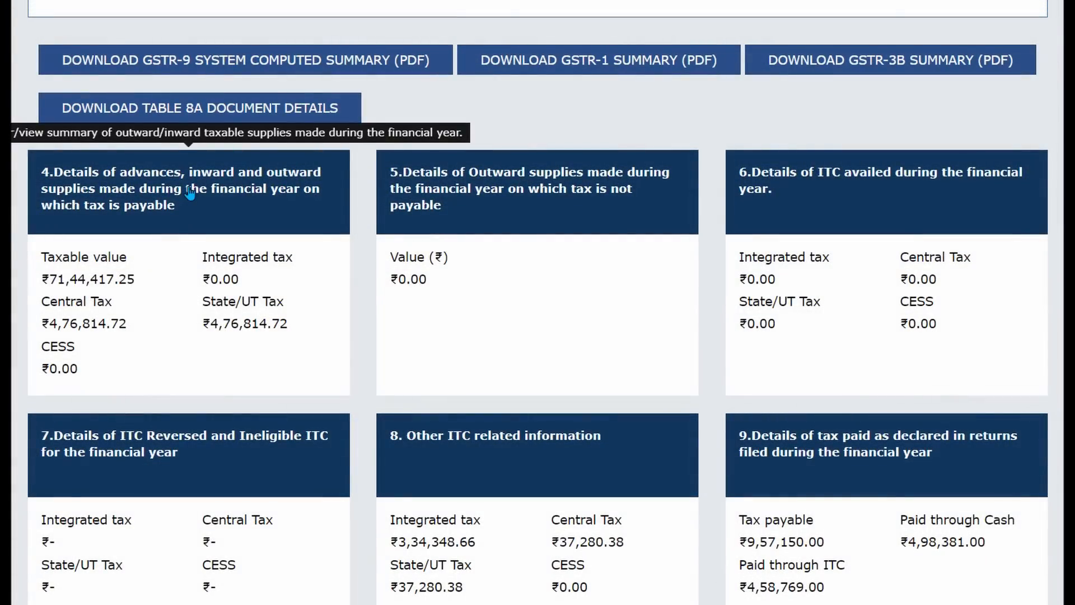
pyautogui.click(191, 193)
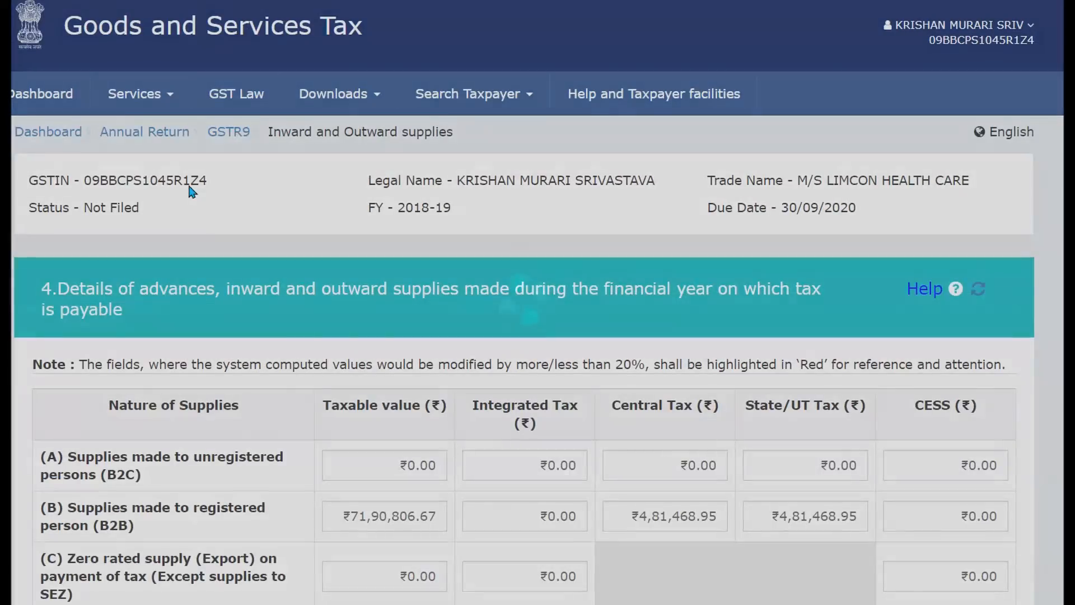
# Step: Review all Table 4 rows from B2C supplies in row A to supplies and advances in row N
pyautogui.scroll(-3, 507, 336)
pyautogui.scroll(-1, 503, 335)
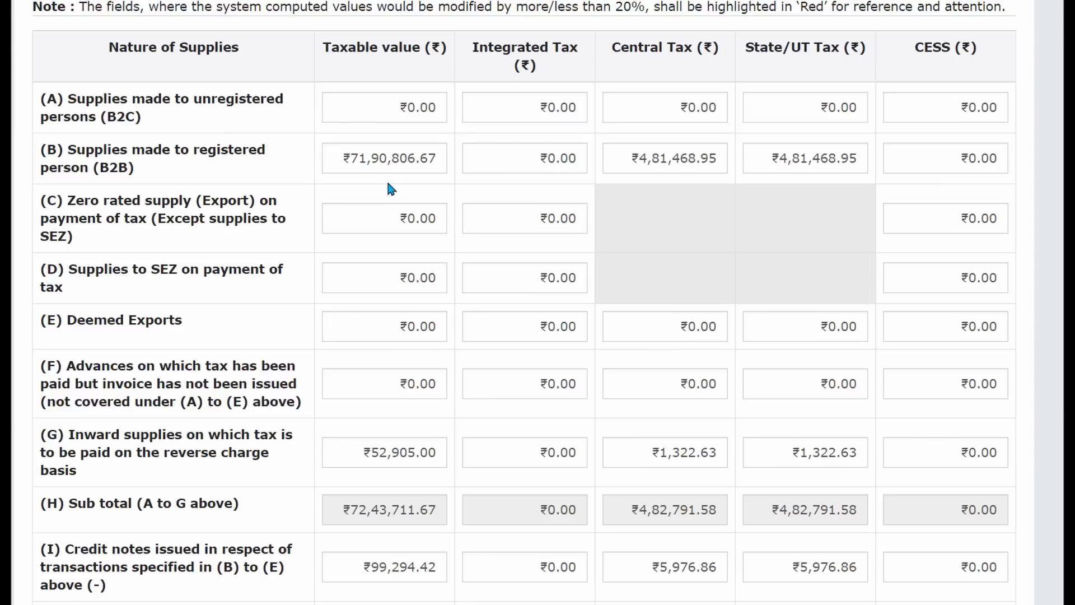
pyautogui.scroll(-4, 391, 189)
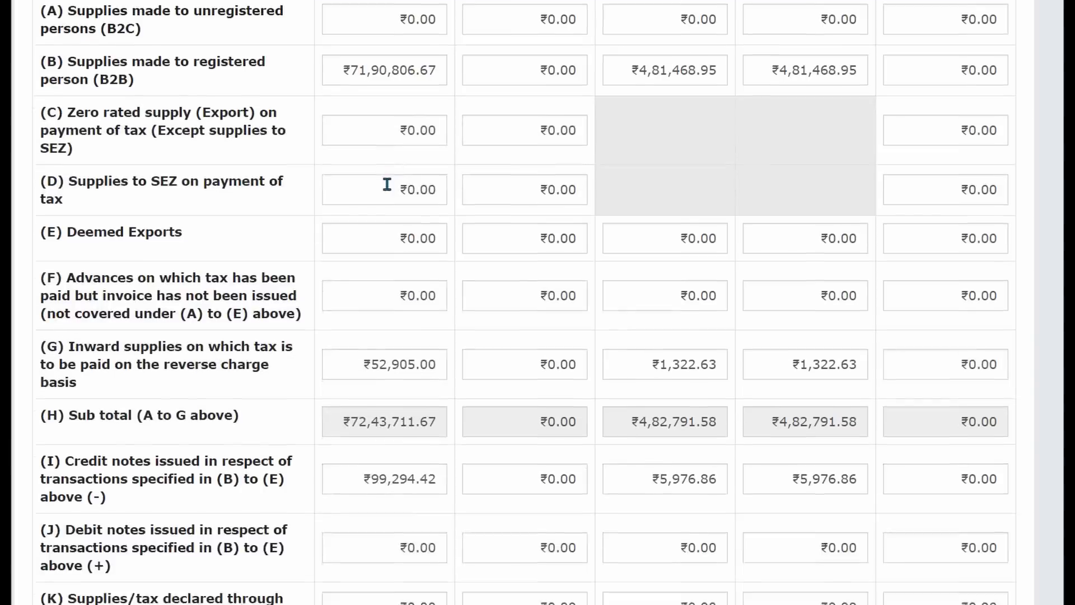
pyautogui.scroll(-2, 384, 196)
pyautogui.scroll(2, 385, 196)
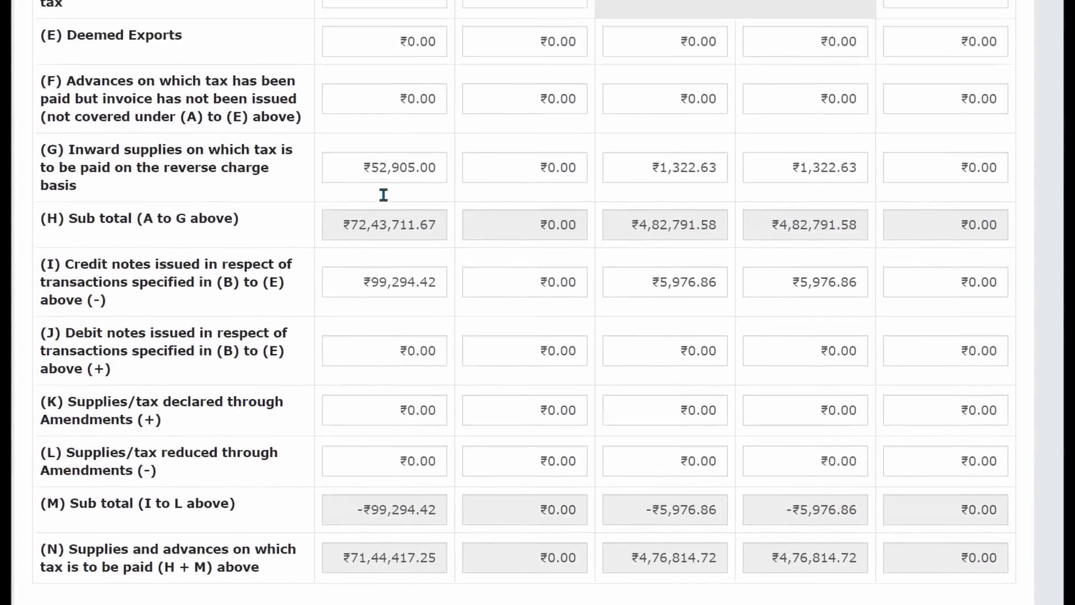
pyautogui.scroll(4, 383, 197)
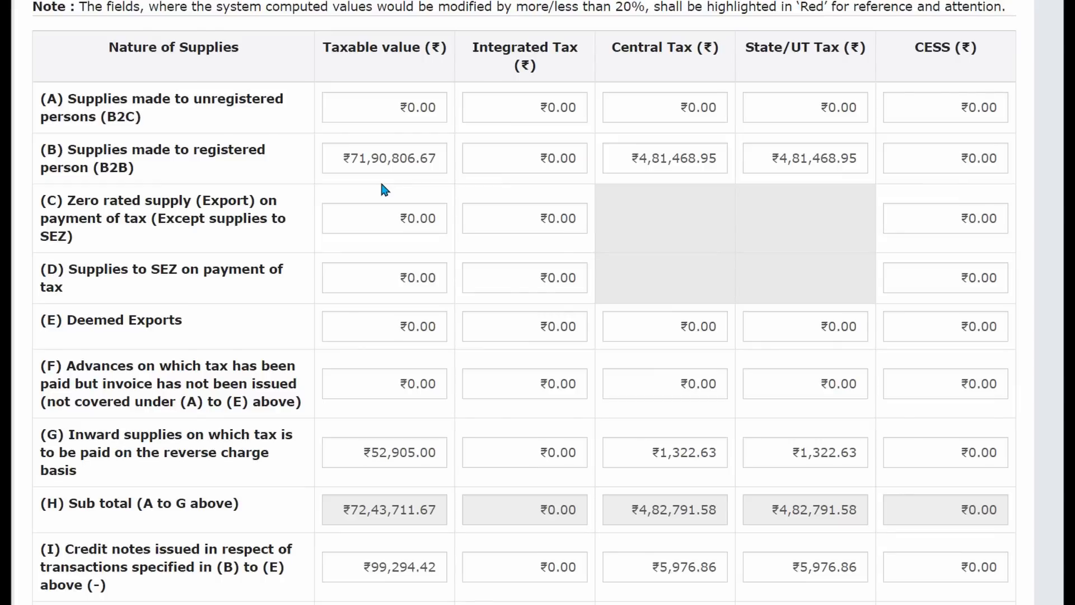
pyautogui.scroll(-2, 382, 187)
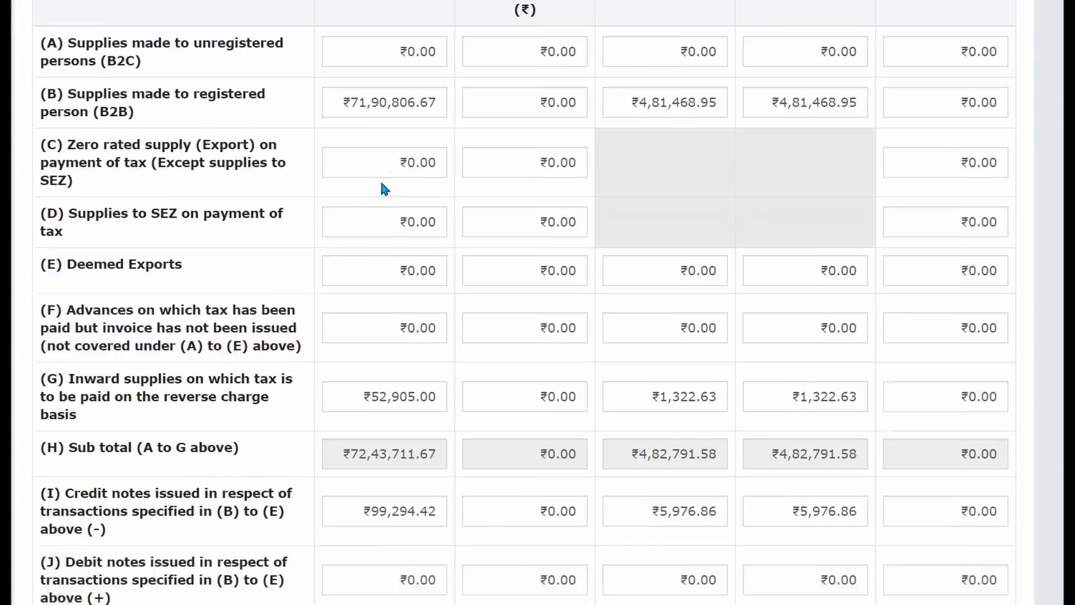
pyautogui.scroll(-5, 390, 189)
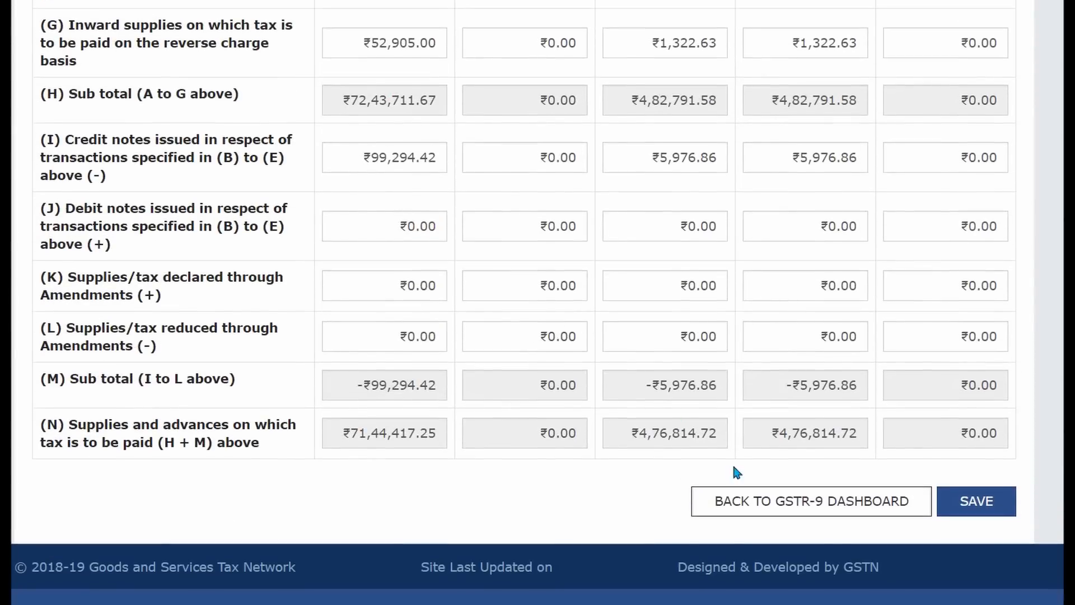
# Step: Return to the GSTR-9 dashboard and open Table 5 on outward supplies on which tax is not payable
pyautogui.click(816, 504)
pyautogui.scroll(-6, 351, 443)
pyautogui.click(349, 437)
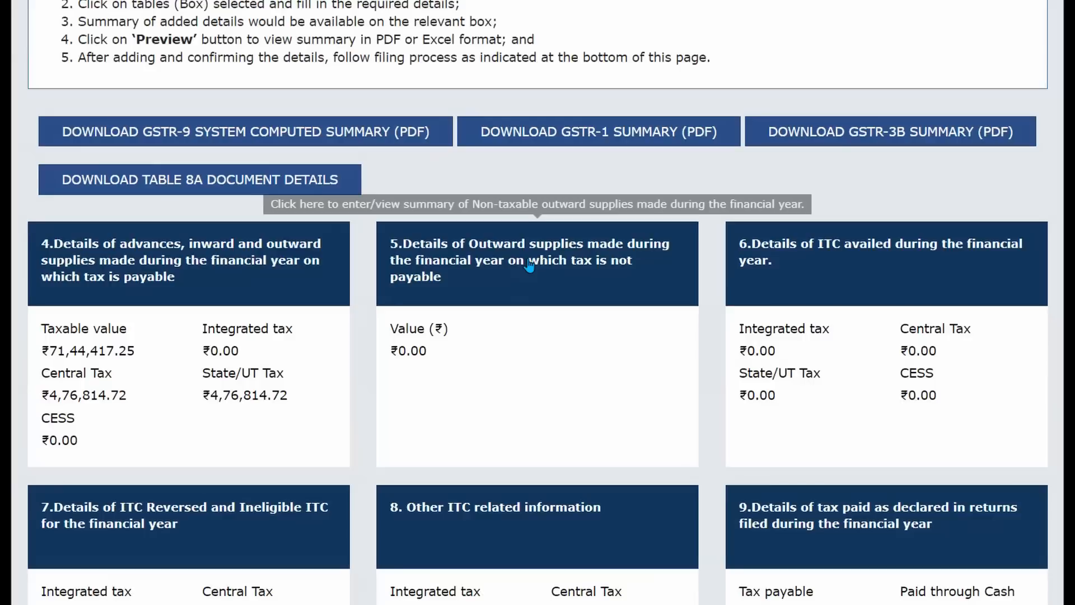
pyautogui.click(520, 263)
pyautogui.scroll(-5, 149, 312)
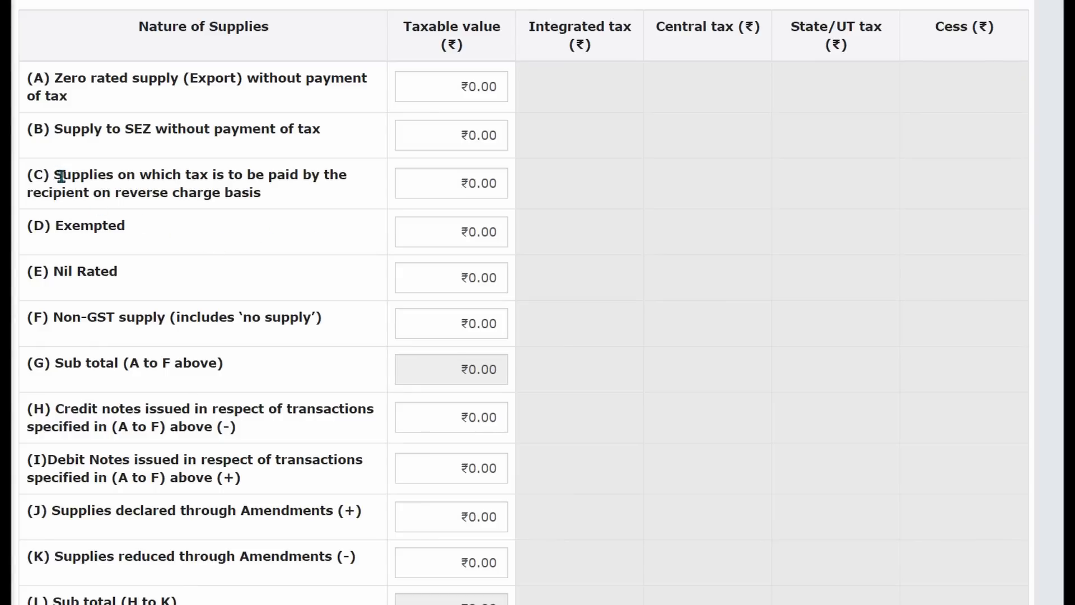
# Step: Examine Table 5 row C for supplies taxed on the recipient under reverse charge, including its taxable value field
pyautogui.moveTo(57, 174); pyautogui.dragTo(253, 195)
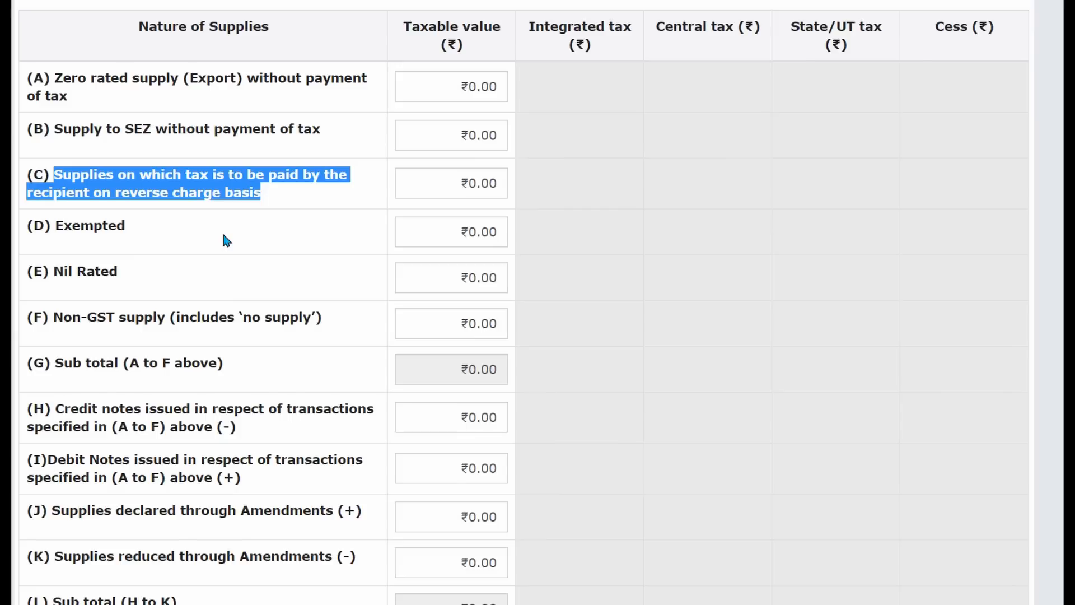
pyautogui.click(483, 187)
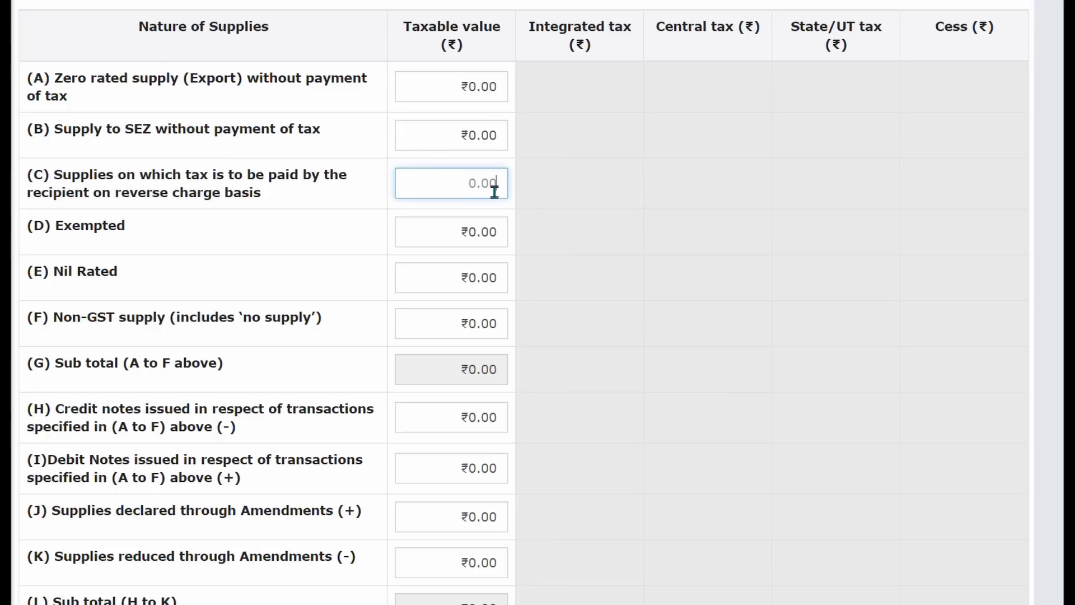
pyautogui.click(360, 184)
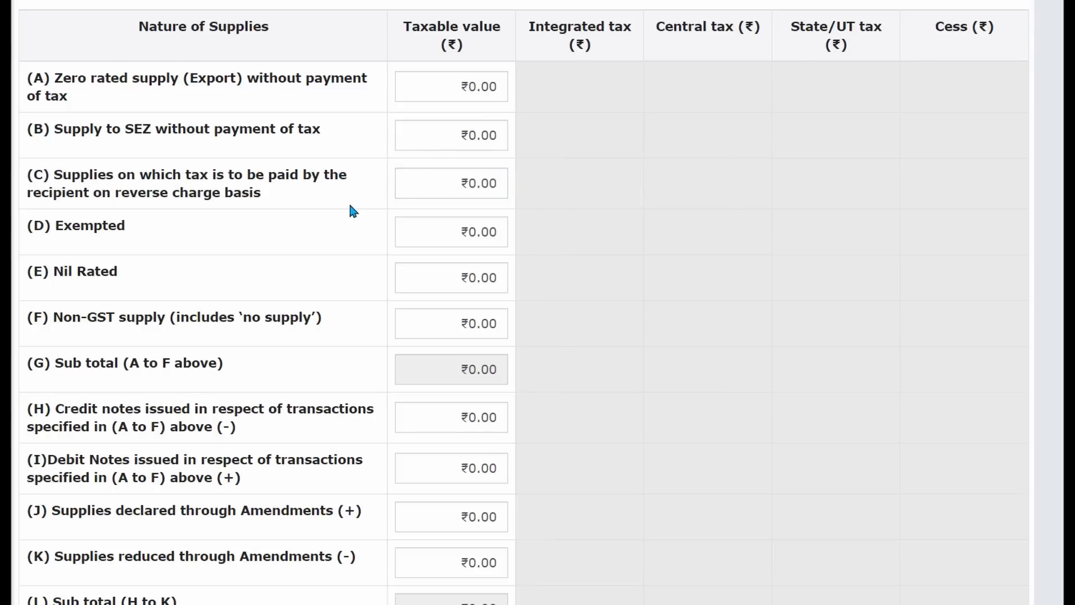
# Step: Review the remaining Table 5 rows, focusing on credit notes, debit notes and amendments in rows H to K
pyautogui.scroll(-1, 351, 213)
pyautogui.scroll(-1, 351, 215)
pyautogui.scroll(1, 351, 216)
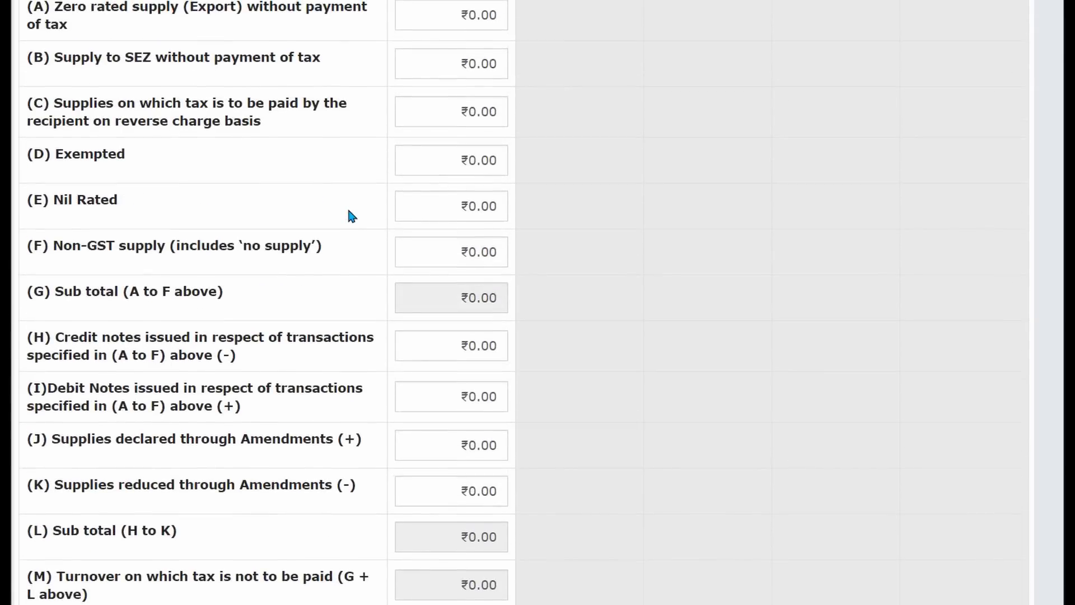
pyautogui.scroll(-2, 315, 204)
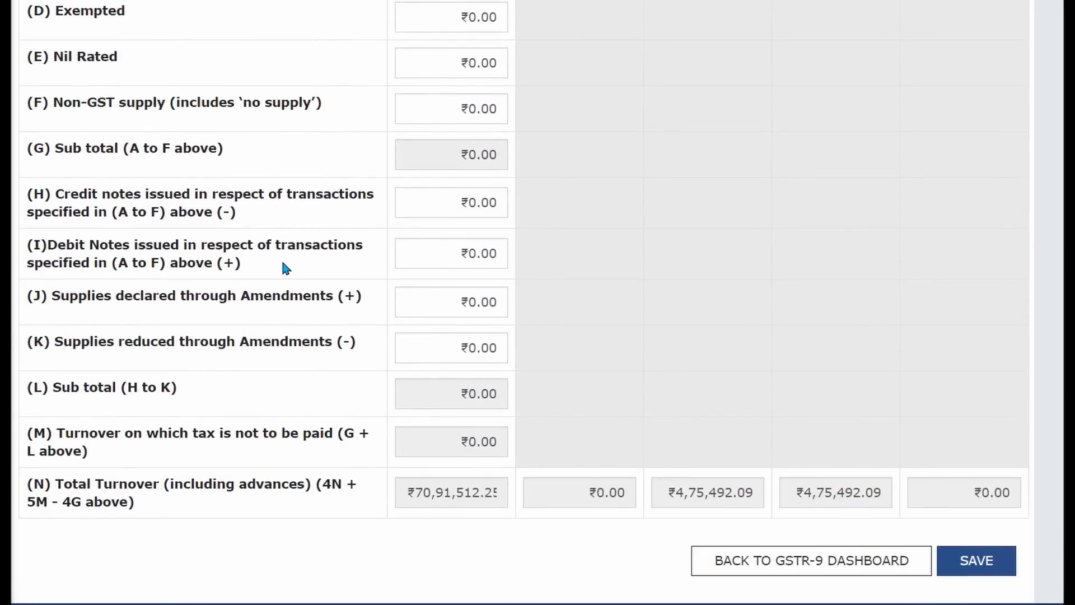
pyautogui.moveTo(54, 195); pyautogui.dragTo(318, 381)
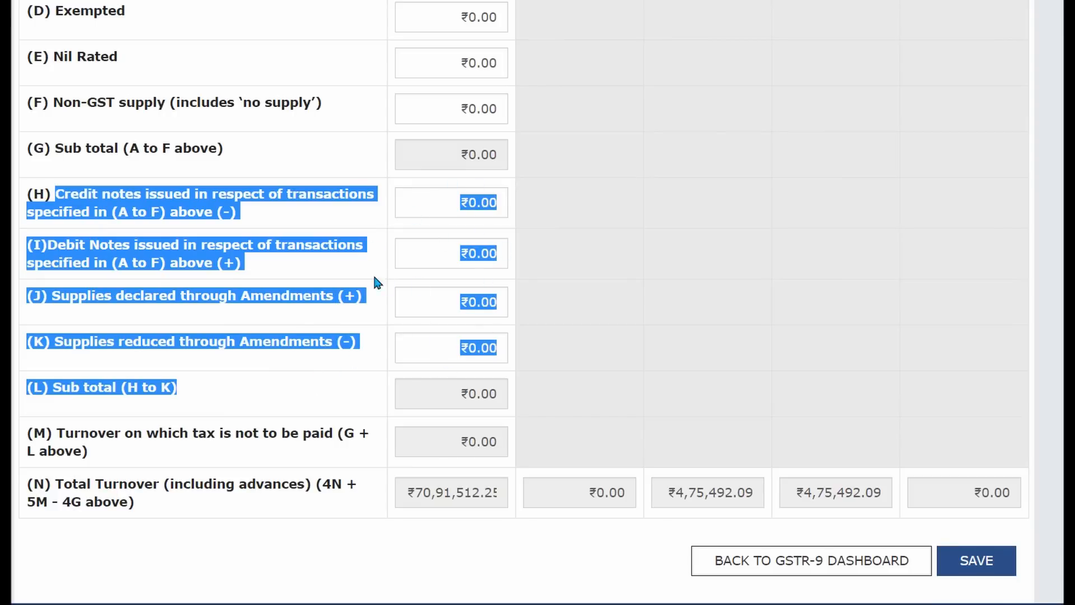
# Step: Review Table 5 rows A to C, focusing on exempted supplies in row D and its taxable value field
pyautogui.scroll(4, 371, 263)
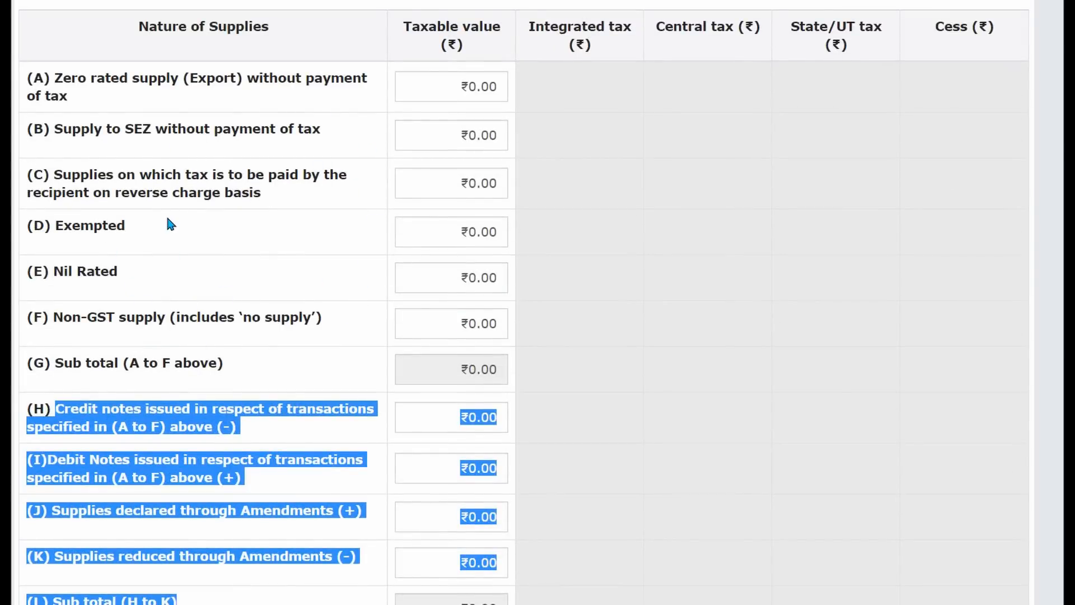
pyautogui.click(57, 78)
pyautogui.moveTo(57, 78); pyautogui.dragTo(291, 203)
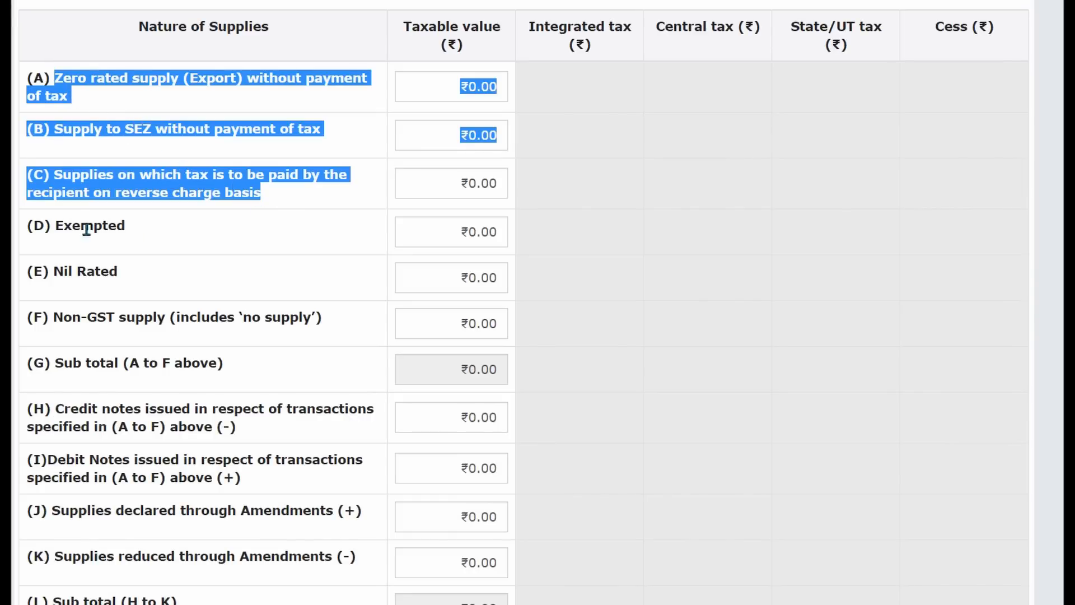
pyautogui.moveTo(28, 225); pyautogui.dragTo(128, 232)
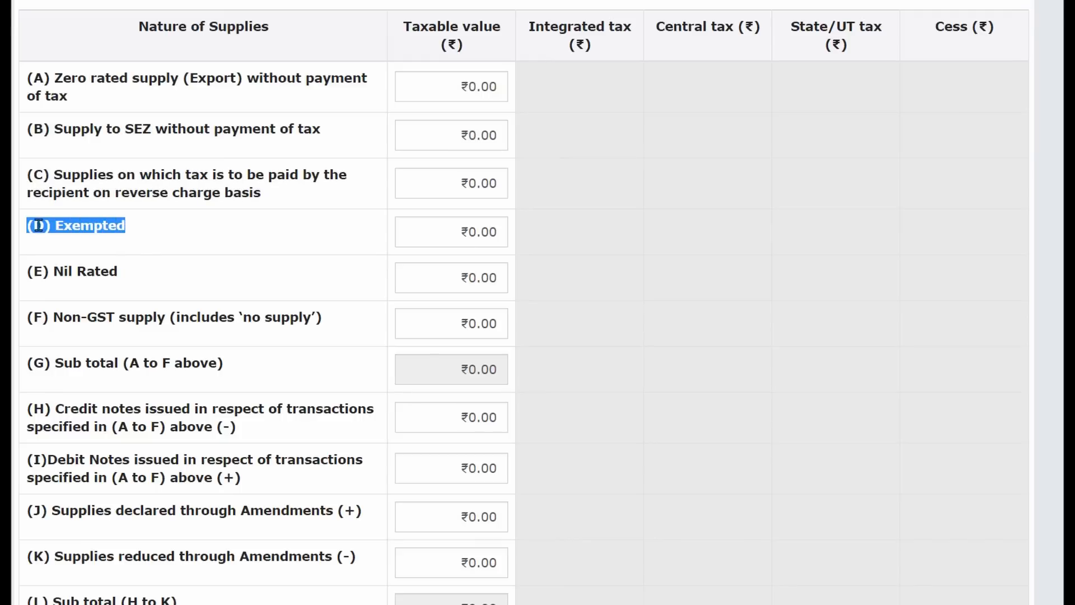
pyautogui.click(445, 238)
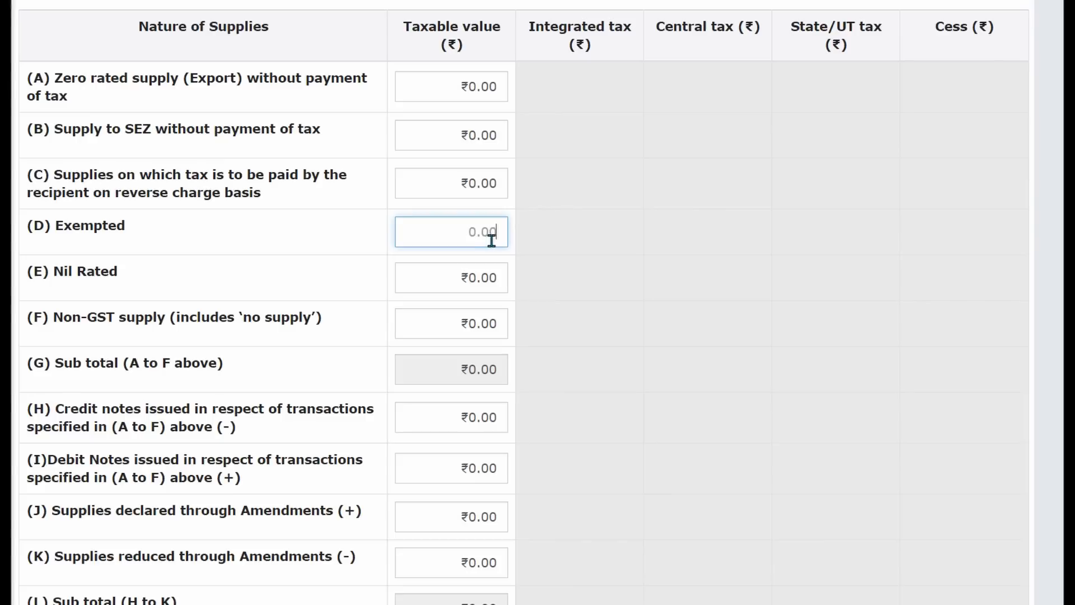
pyautogui.moveTo(51, 225); pyautogui.dragTo(135, 235)
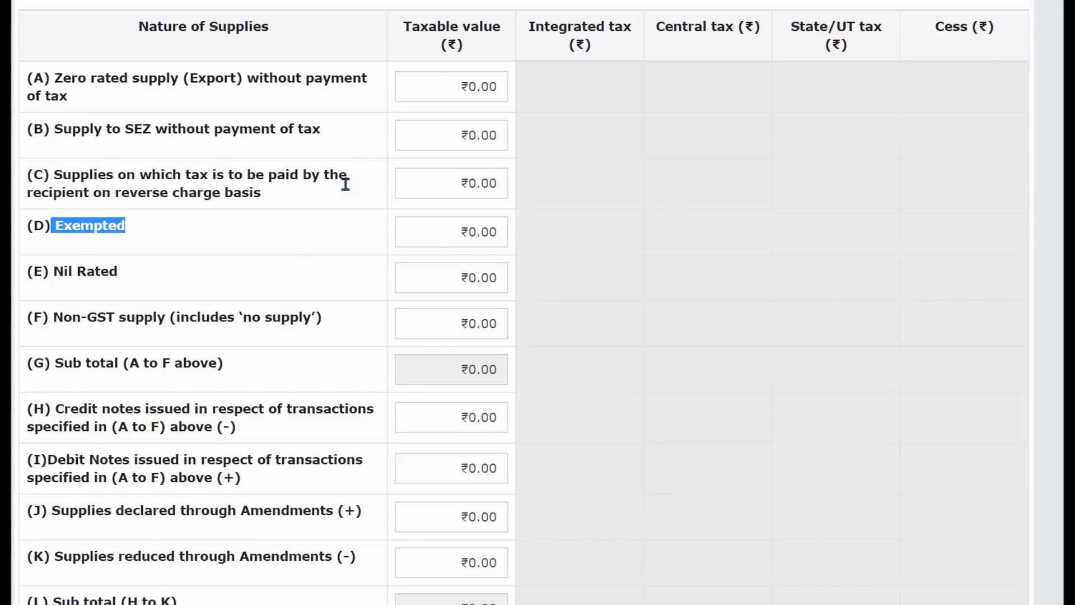
pyautogui.scroll(-1, 368, 298)
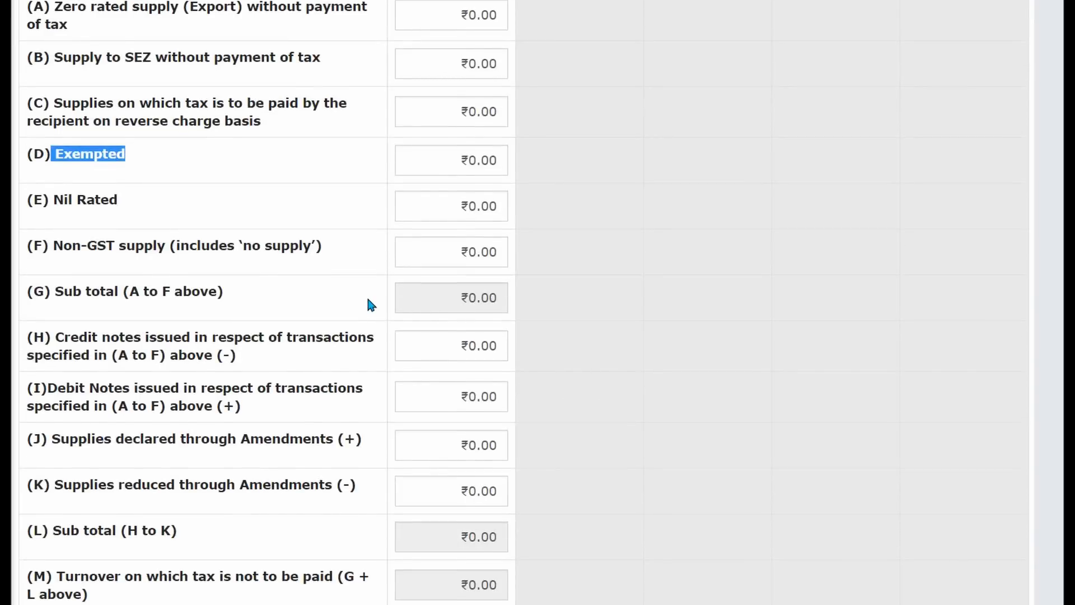
pyautogui.scroll(-4, 370, 302)
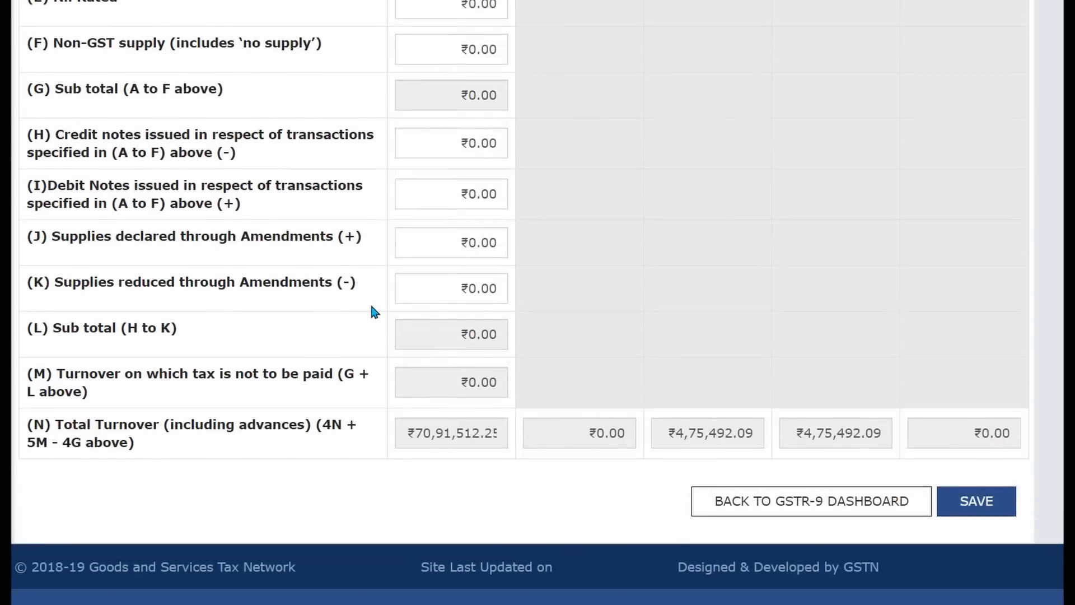
# Step: Return to the GSTR-9 dashboard and open Table 6 on ITC availed during the financial year
pyautogui.click(807, 504)
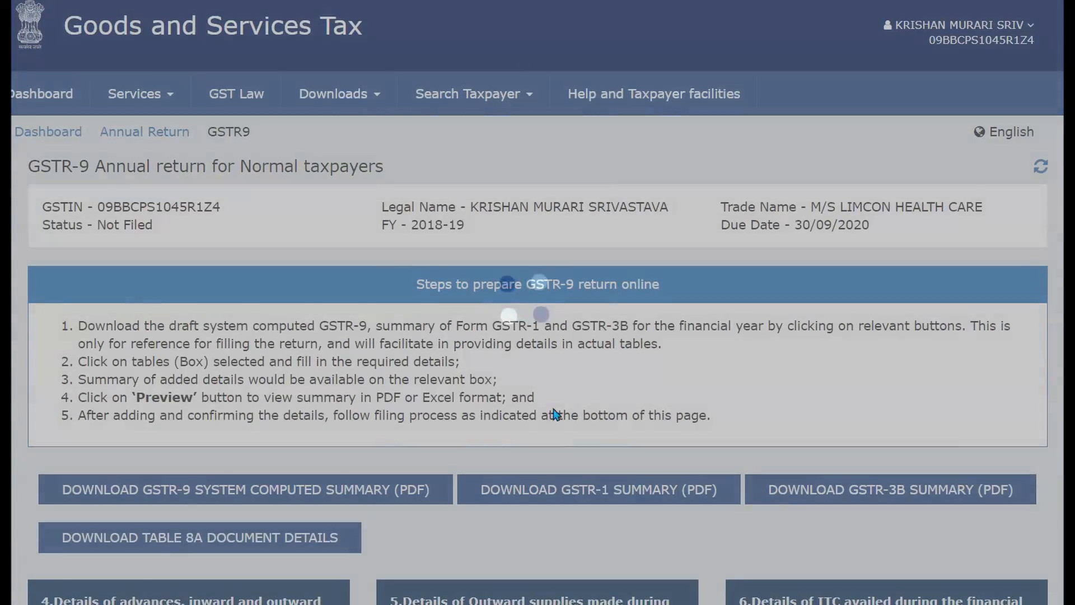
pyautogui.scroll(-2, 527, 465)
pyautogui.scroll(-5, 545, 428)
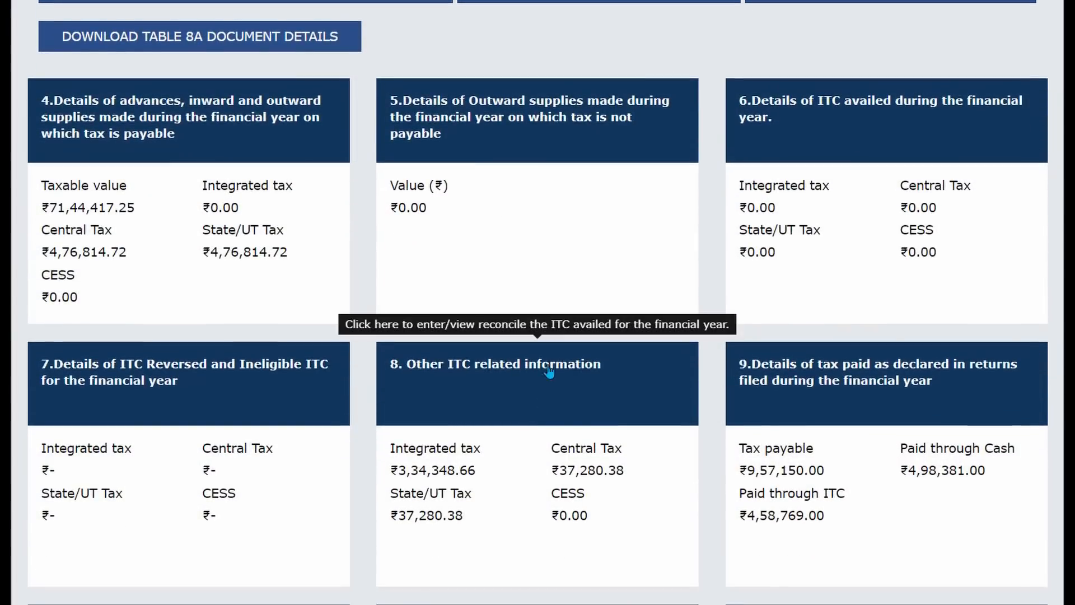
pyautogui.scroll(-1, 546, 386)
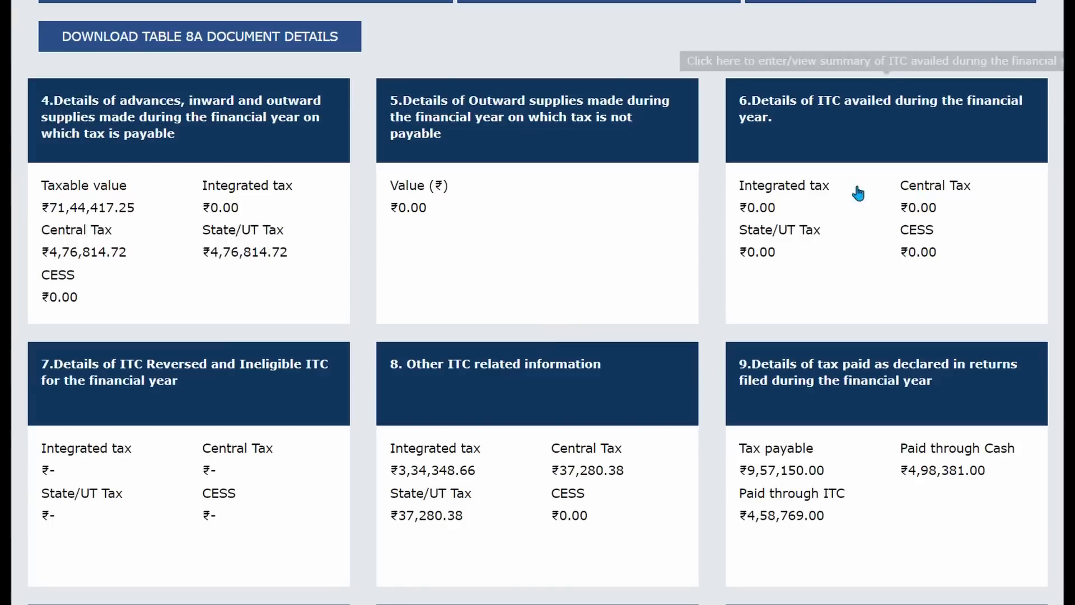
pyautogui.click(895, 105)
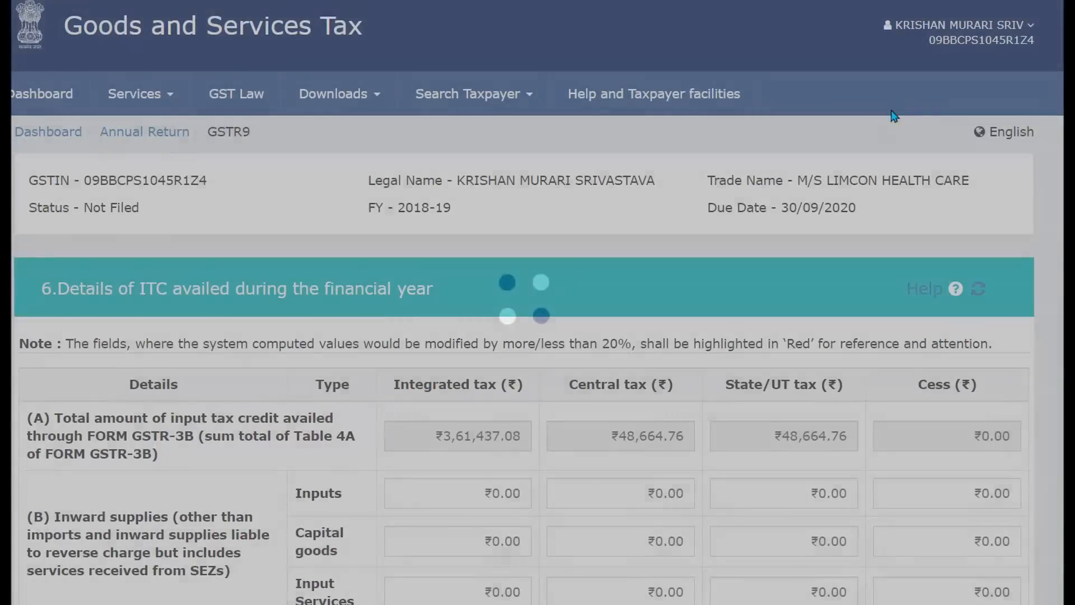
# Step: Examine Table 6 row A on total input tax credit availed through FORM GSTR-3B, including its integrated tax amount
pyautogui.scroll(-5, 565, 344)
pyautogui.scroll(-1, 563, 353)
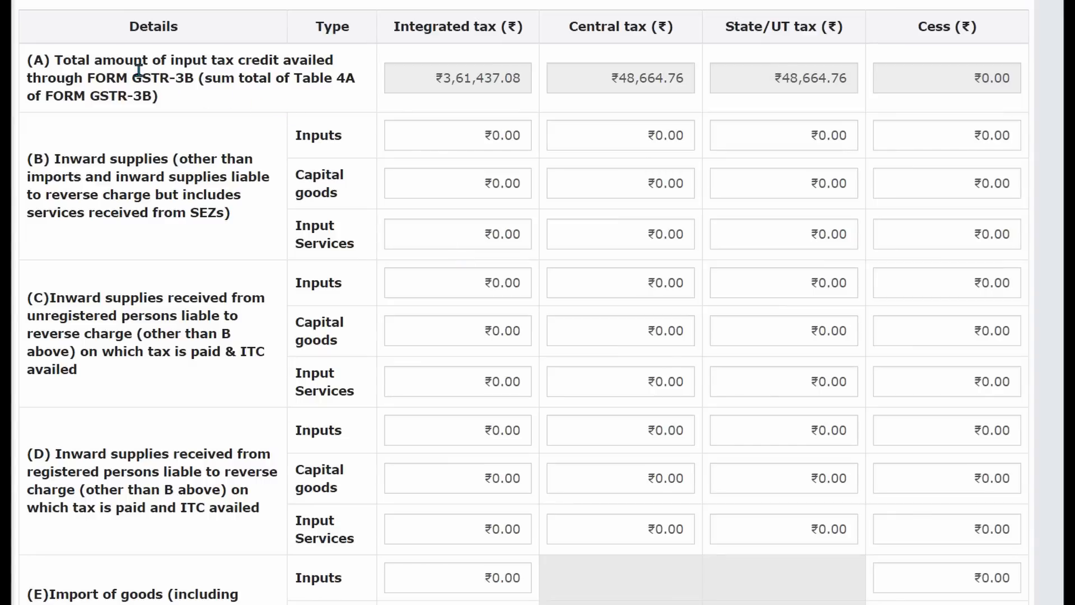
pyautogui.moveTo(132, 77); pyautogui.dragTo(194, 76)
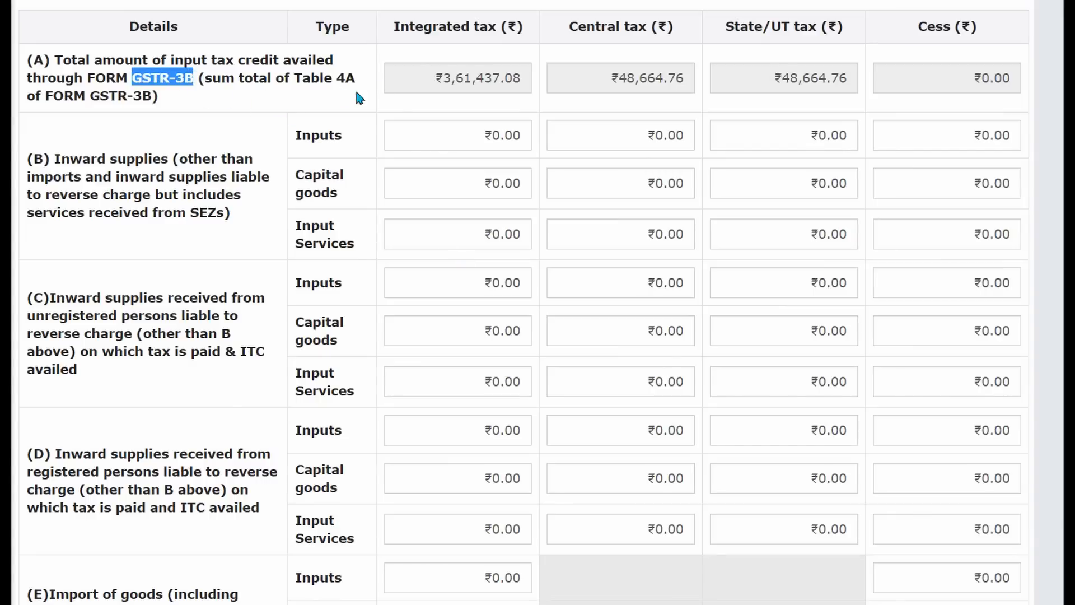
pyautogui.moveTo(460, 79)
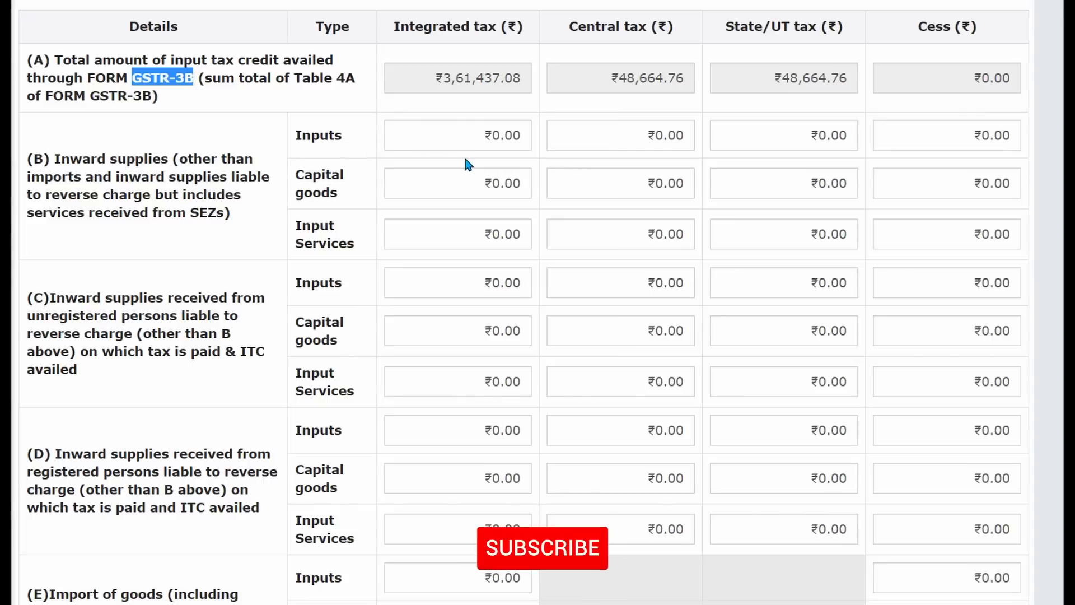
# Step: Read the inward supplies descriptions in Table 6 rows B and C, and row B's split into inputs, capital goods and input services
pyautogui.moveTo(54, 159); pyautogui.dragTo(230, 212)
pyautogui.moveTo(53, 301); pyautogui.dragTo(237, 390)
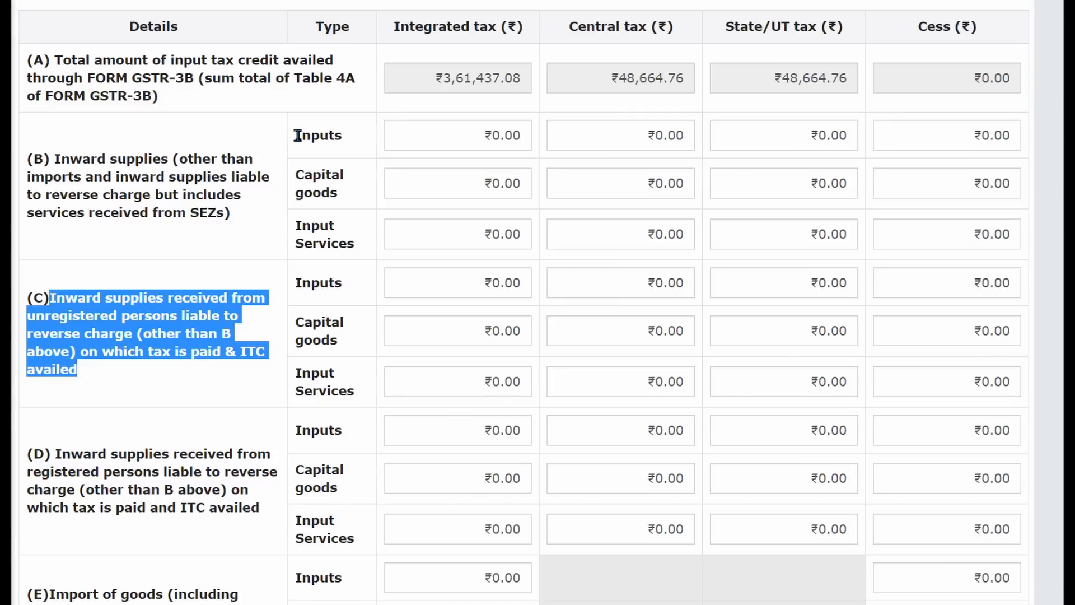
pyautogui.moveTo(296, 135); pyautogui.dragTo(358, 243)
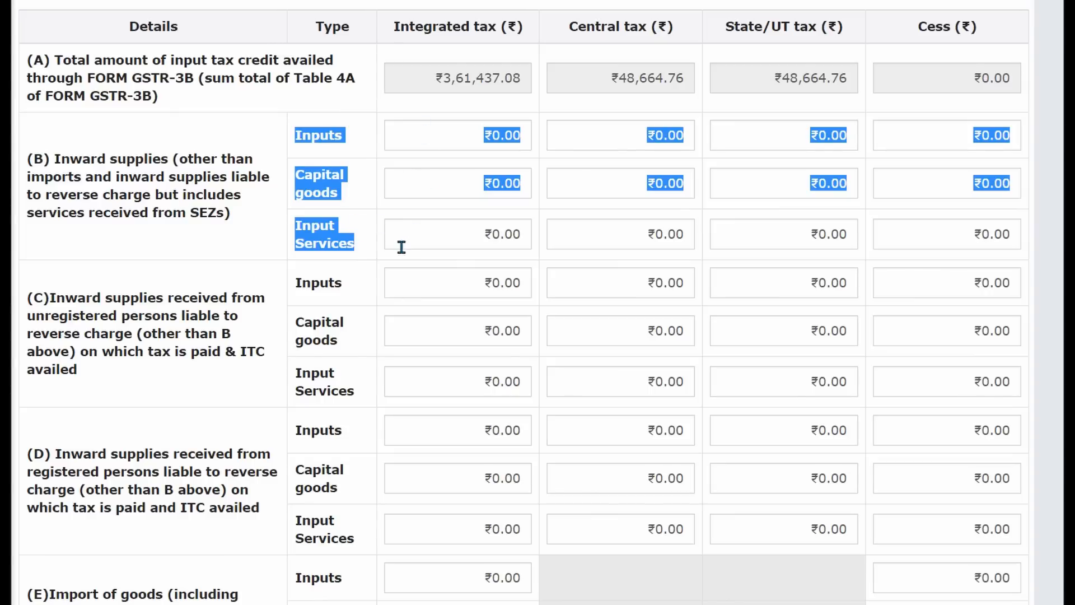
pyautogui.click(361, 201)
pyautogui.moveTo(296, 136); pyautogui.dragTo(345, 136)
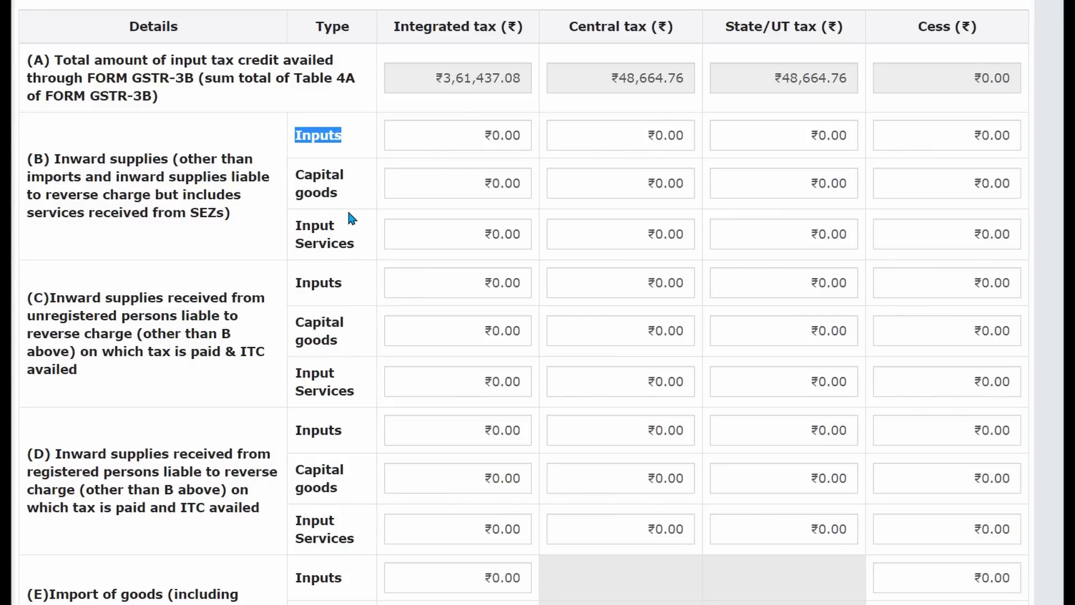
# Step: Compare Table 6 row C for unregistered persons with row D for registered persons under reverse charge
pyautogui.scroll(-1, 267, 339)
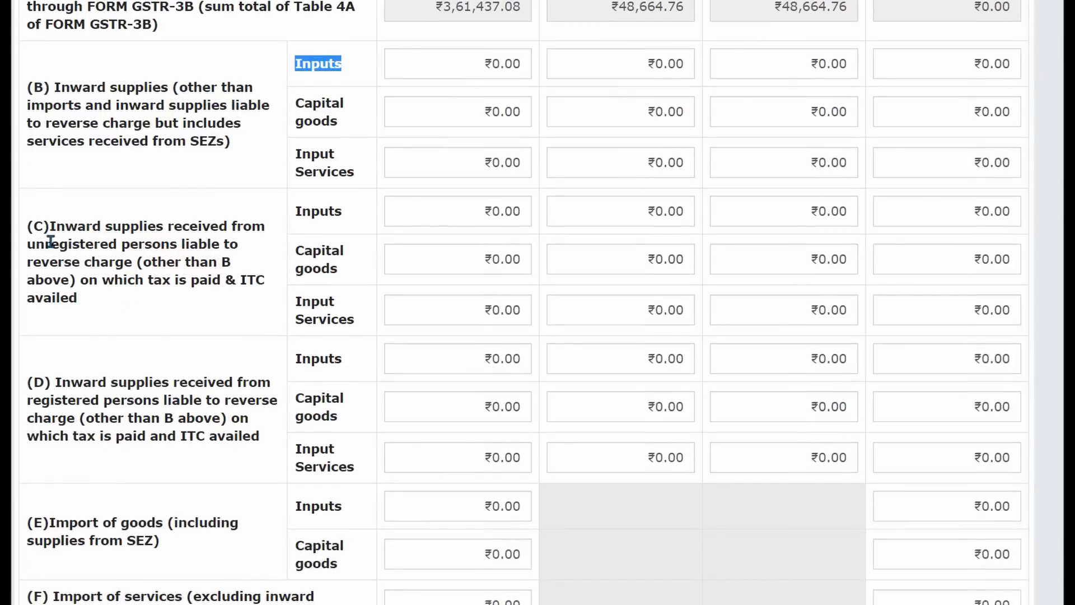
pyautogui.moveTo(28, 227); pyautogui.dragTo(50, 239)
pyautogui.moveTo(28, 382); pyautogui.dragTo(55, 385)
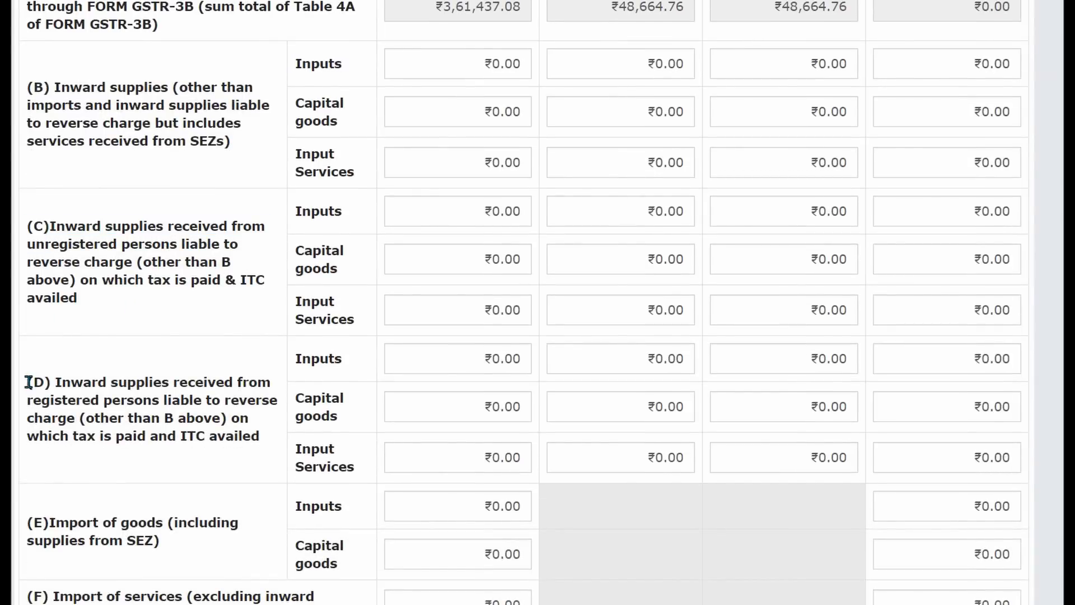
pyautogui.moveTo(27, 243); pyautogui.dragTo(181, 244)
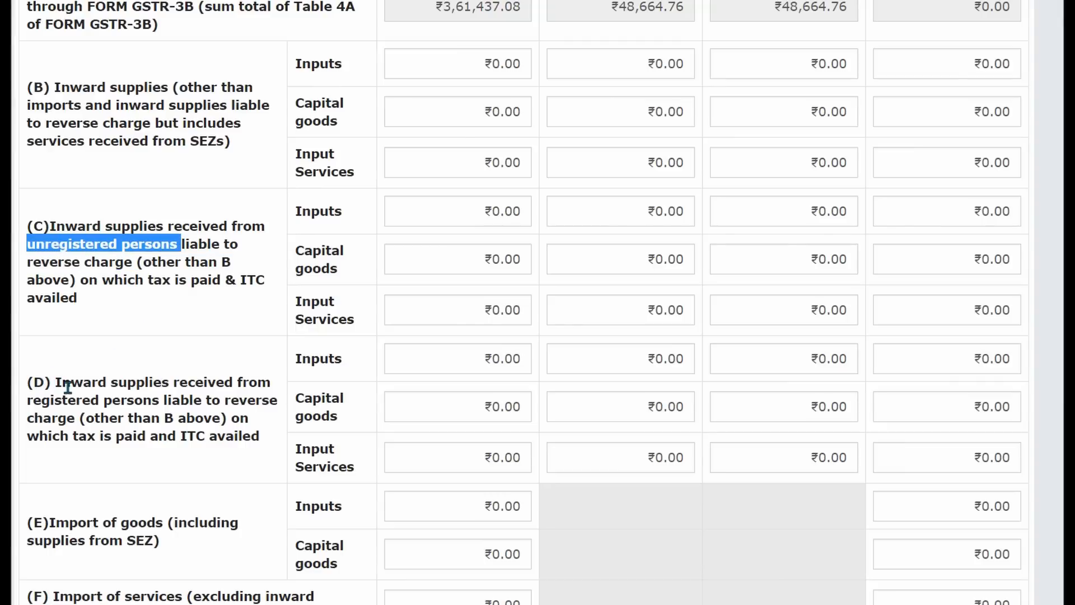
pyautogui.moveTo(26, 401); pyautogui.dragTo(162, 402)
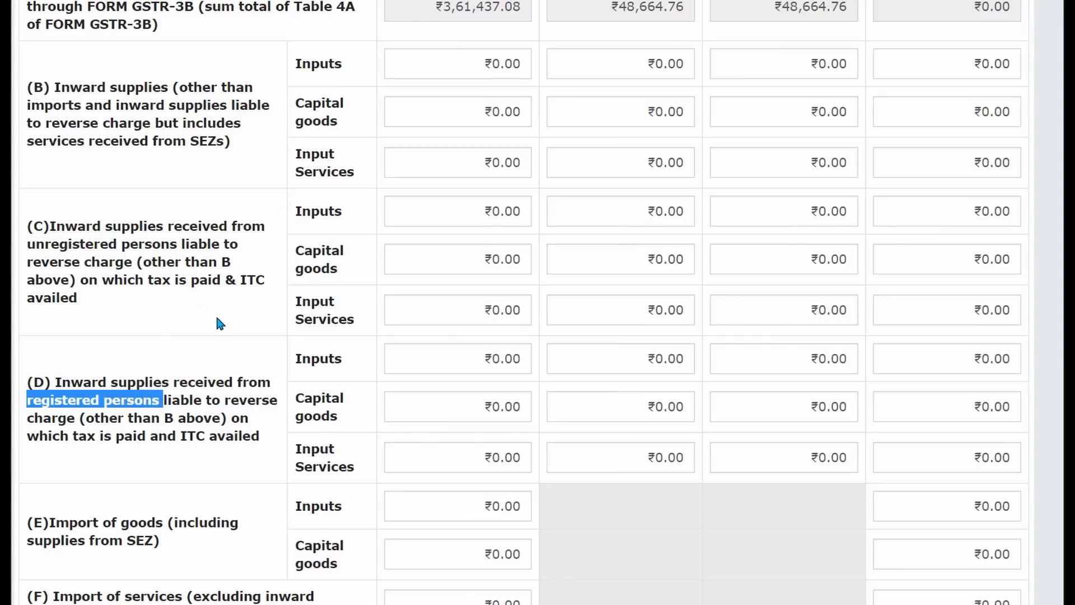
# Step: Examine Table 6 row D's full description and its inputs, capital goods and input services types, focusing on inputs
pyautogui.scroll(-1, 216, 317)
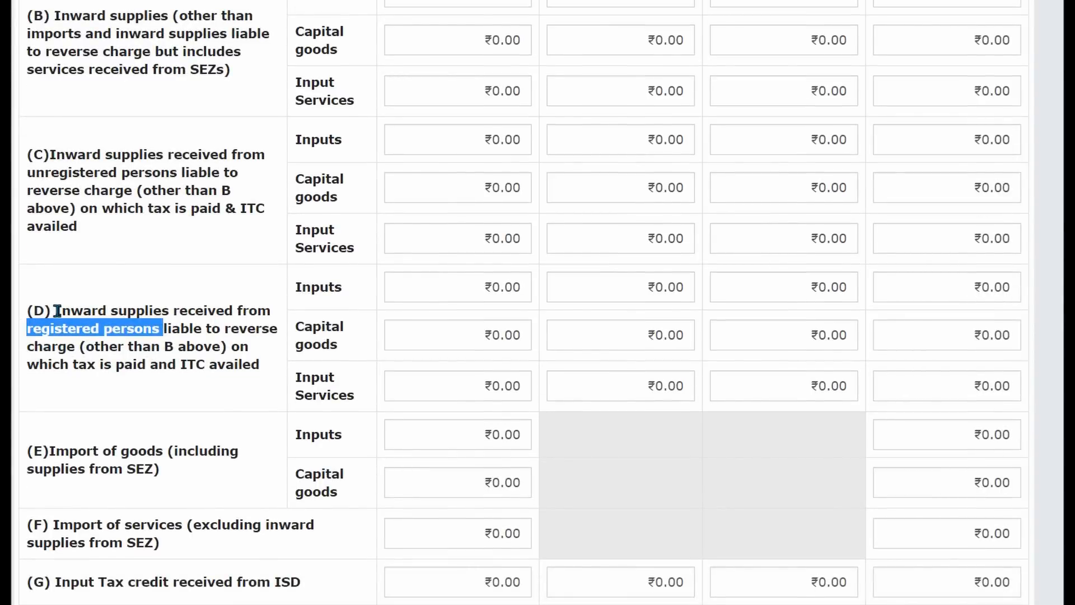
pyautogui.moveTo(56, 311); pyautogui.dragTo(250, 369)
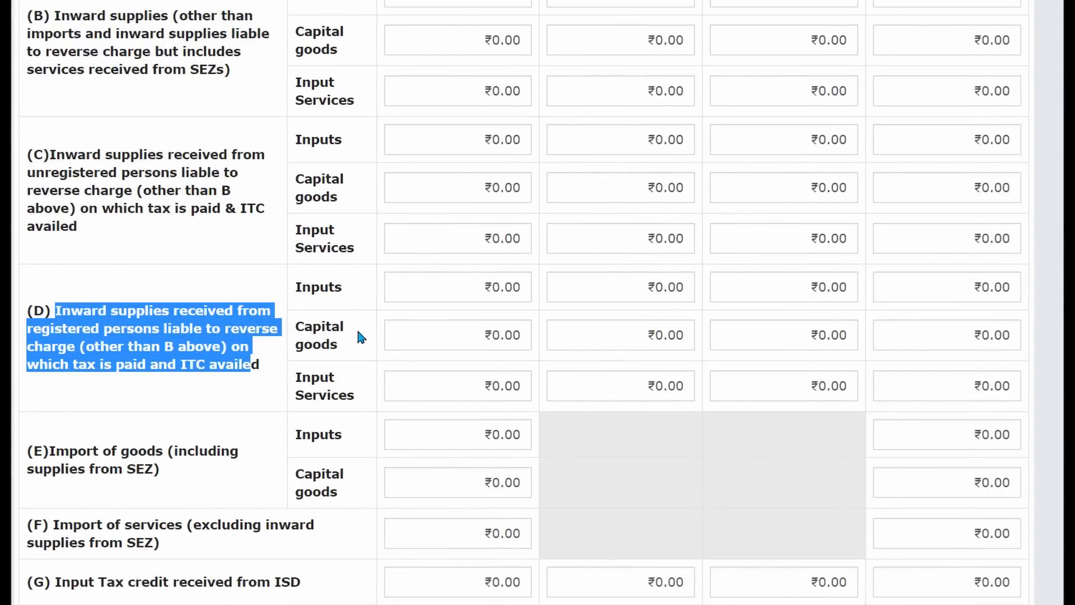
pyautogui.moveTo(297, 286); pyautogui.dragTo(358, 394)
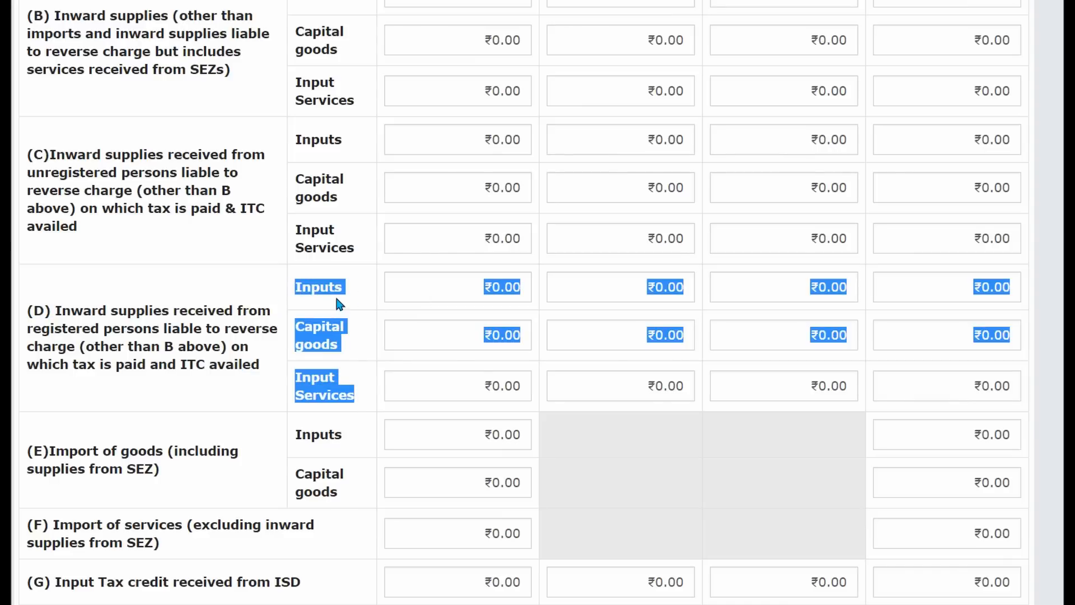
pyautogui.click(319, 284)
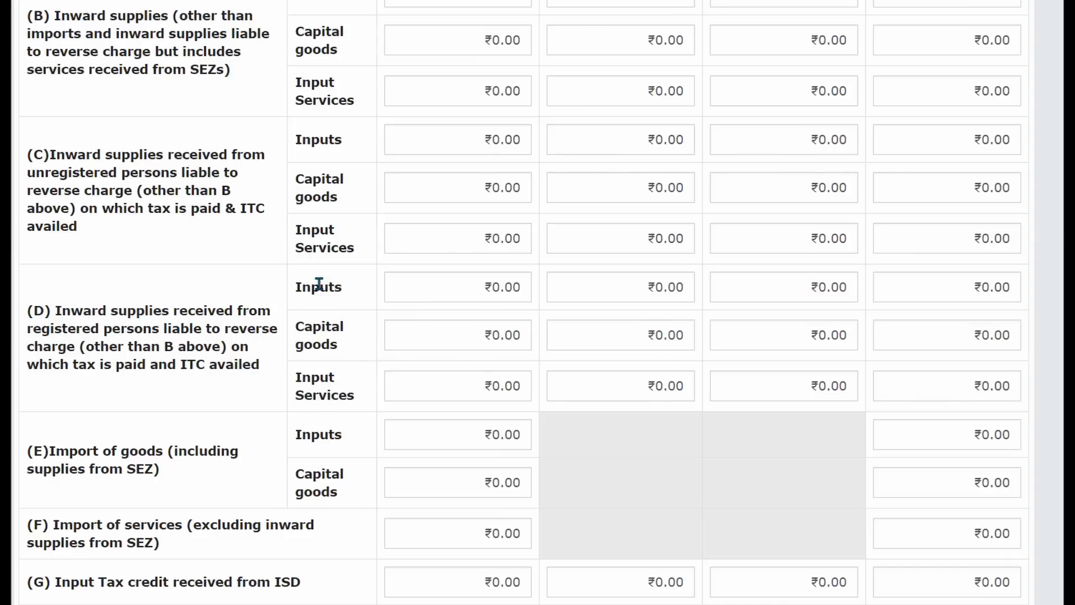
pyautogui.moveTo(295, 285); pyautogui.dragTo(342, 287)
# Step: Check Table 6 row A against the row B inputs fields, and look through the remaining rows to total ITC availed in row O
pyautogui.scroll(4, 350, 314)
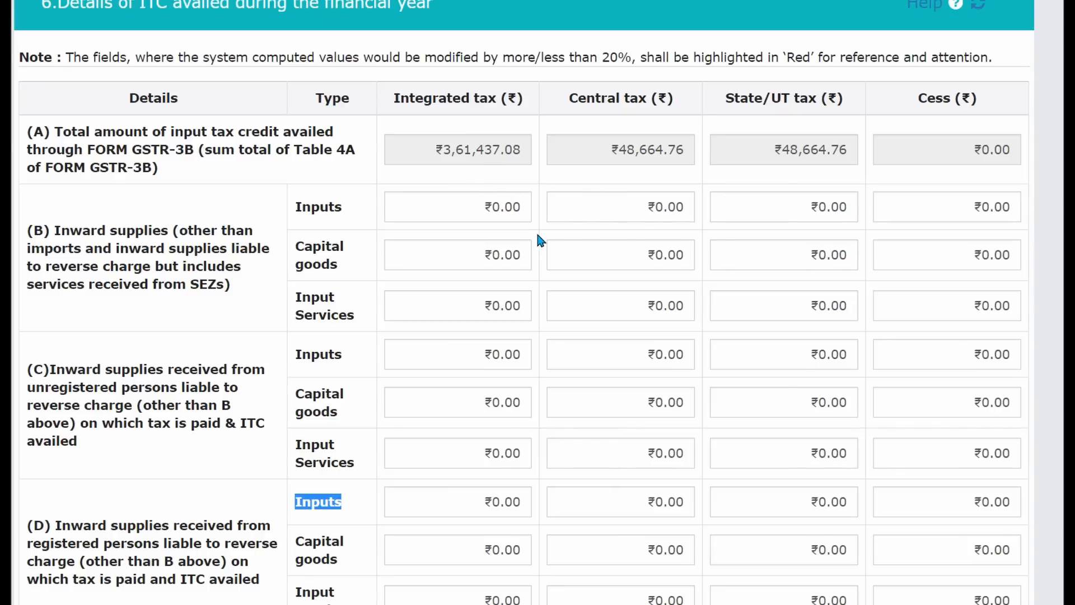
pyautogui.click(345, 206)
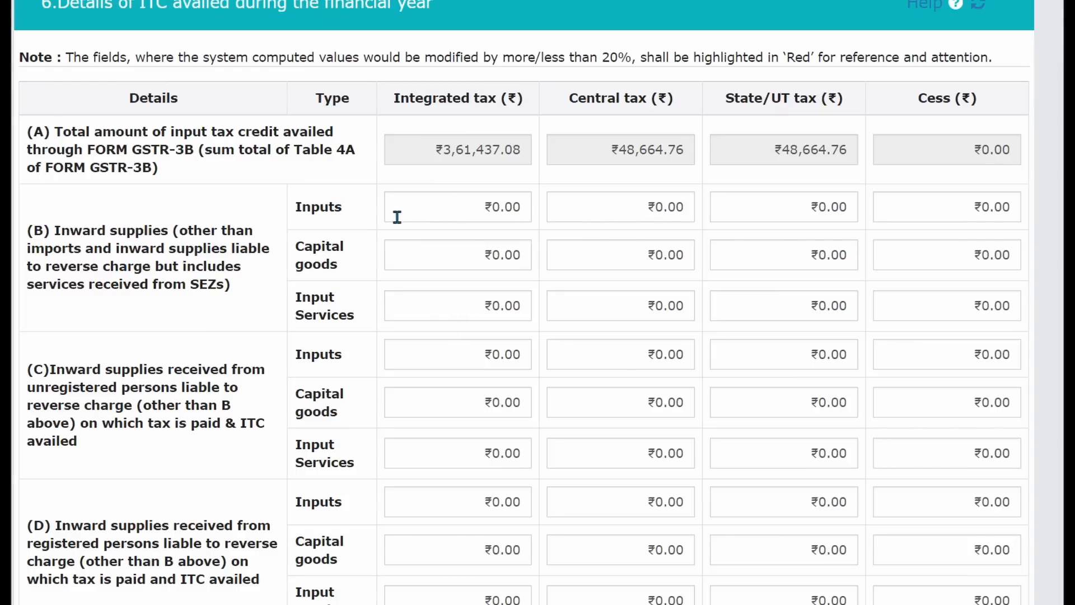
pyautogui.scroll(-10, 356, 265)
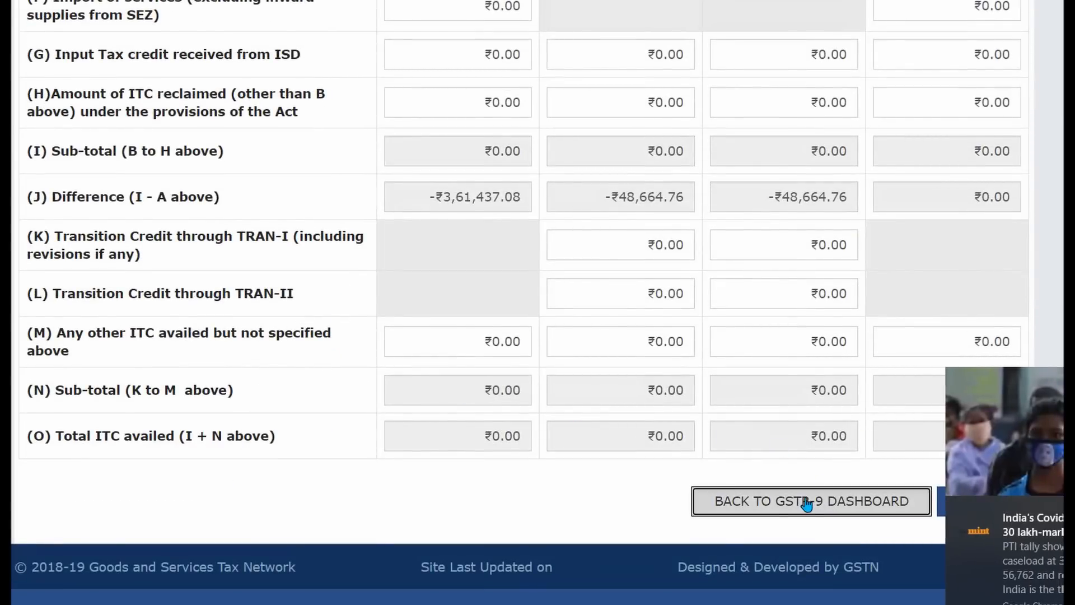
# Step: Return to the GSTR-9 dashboard and open Table 8 on other ITC related information
pyautogui.click(809, 504)
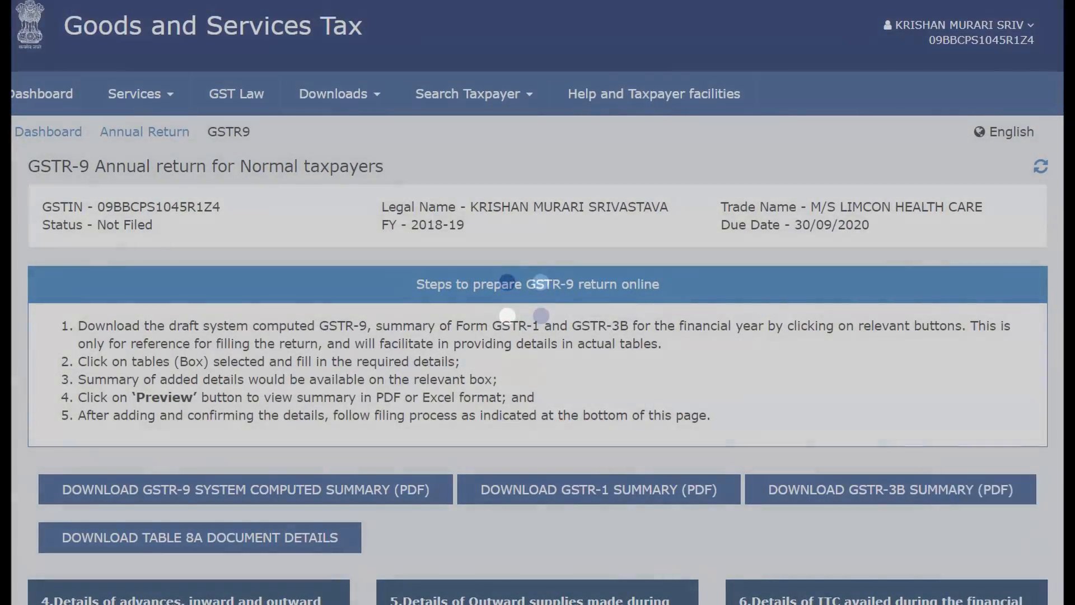
pyautogui.scroll(-5, 622, 280)
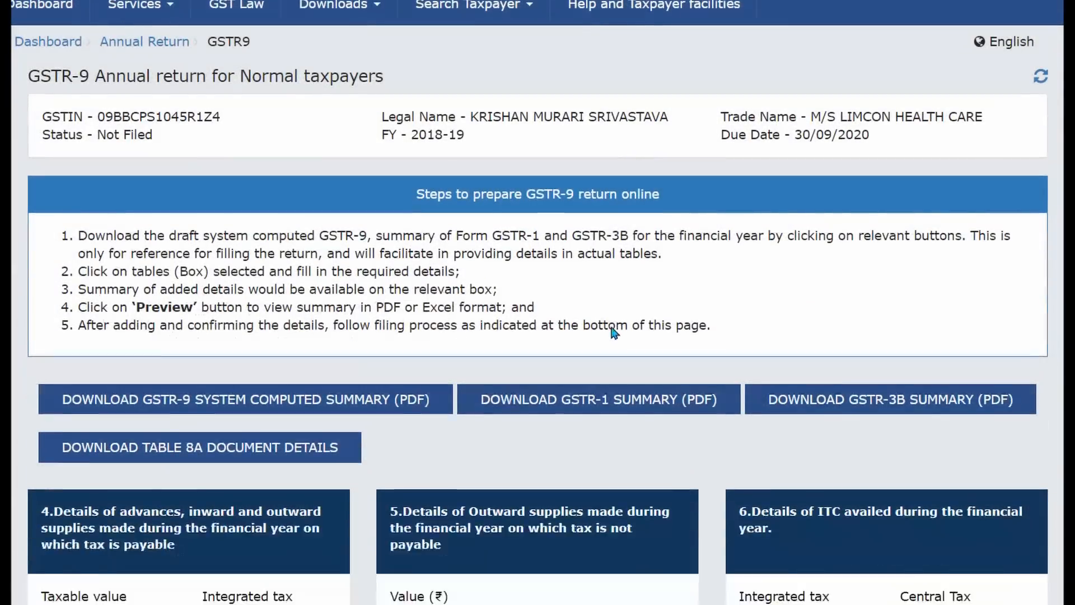
pyautogui.scroll(-5, 599, 329)
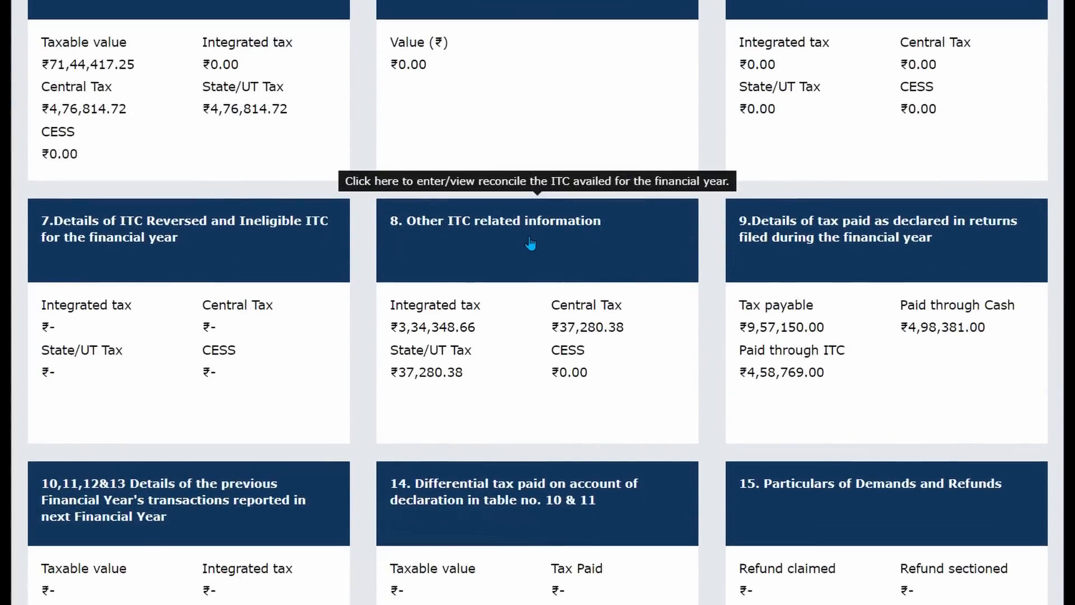
pyautogui.click(532, 249)
# Step: Examine Table 8 row C, focusing on the FY 2018-19 ITC on inward supplies availed during April 2019 to September 2019
pyautogui.scroll(-7, 521, 249)
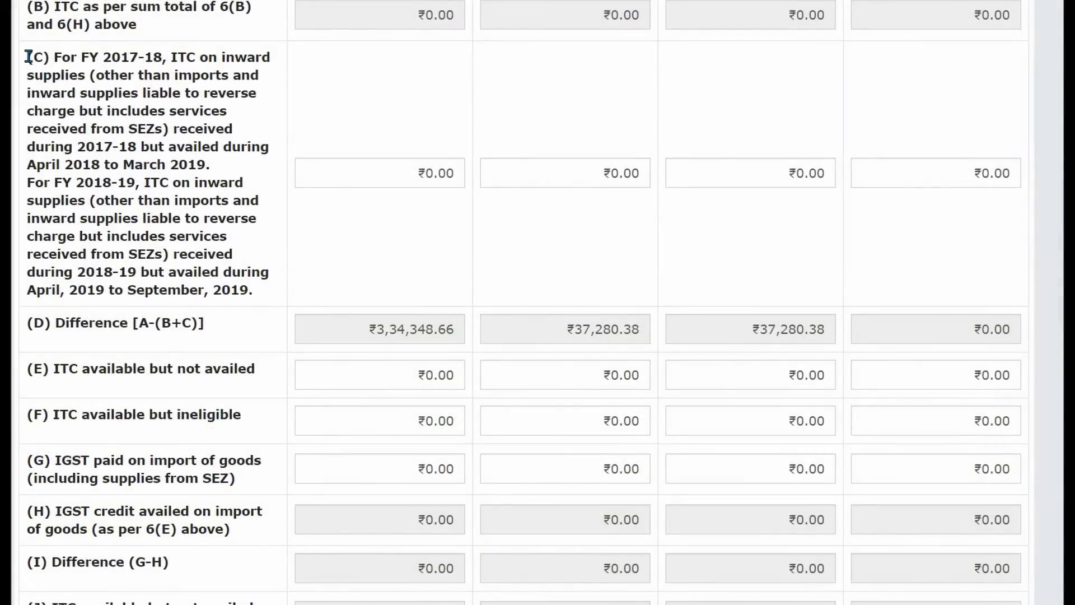
pyautogui.moveTo(28, 56); pyautogui.dragTo(43, 75)
pyautogui.moveTo(27, 183); pyautogui.dragTo(268, 292)
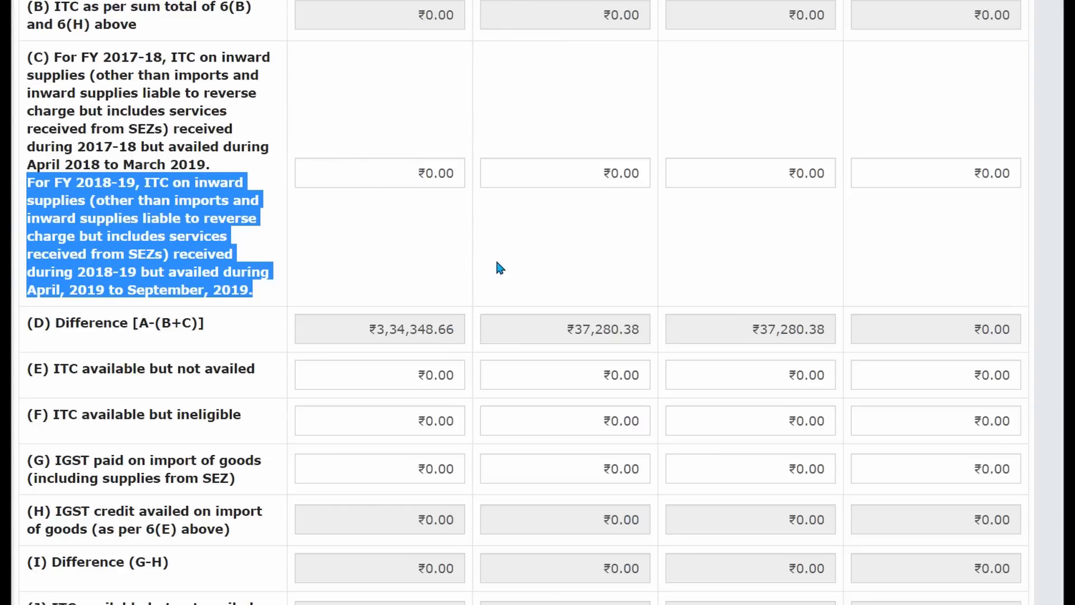
# Step: Return to the GSTR-9 dashboard and open Tables 10, 11, 12 and 13 on previous-year transactions reported in the next financial year
pyautogui.scroll(-5, 499, 266)
pyautogui.click(834, 504)
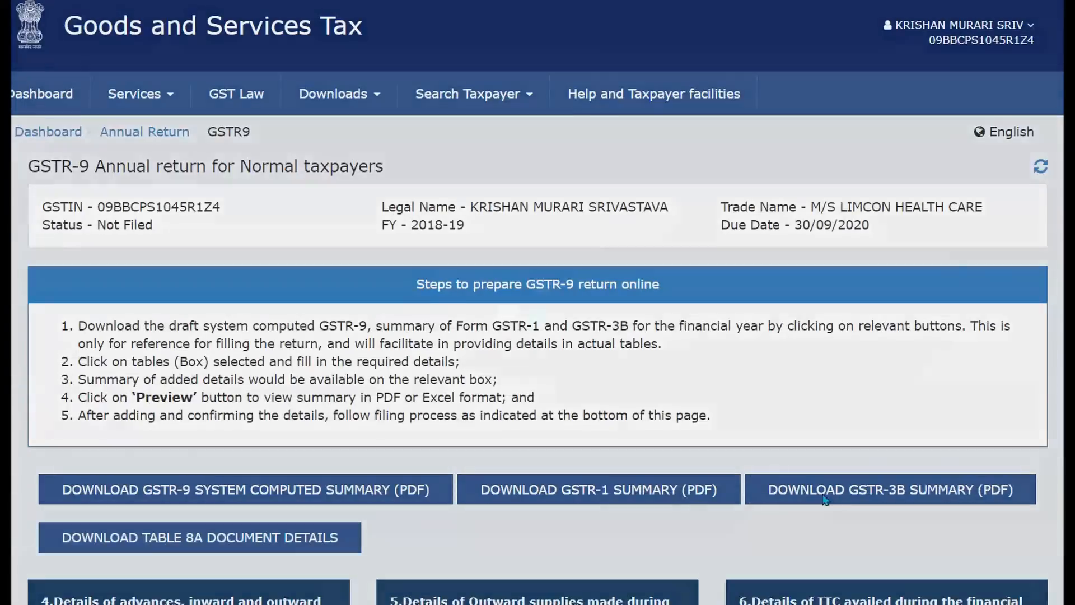
pyautogui.scroll(-10, 362, 367)
pyautogui.scroll(-3, 336, 369)
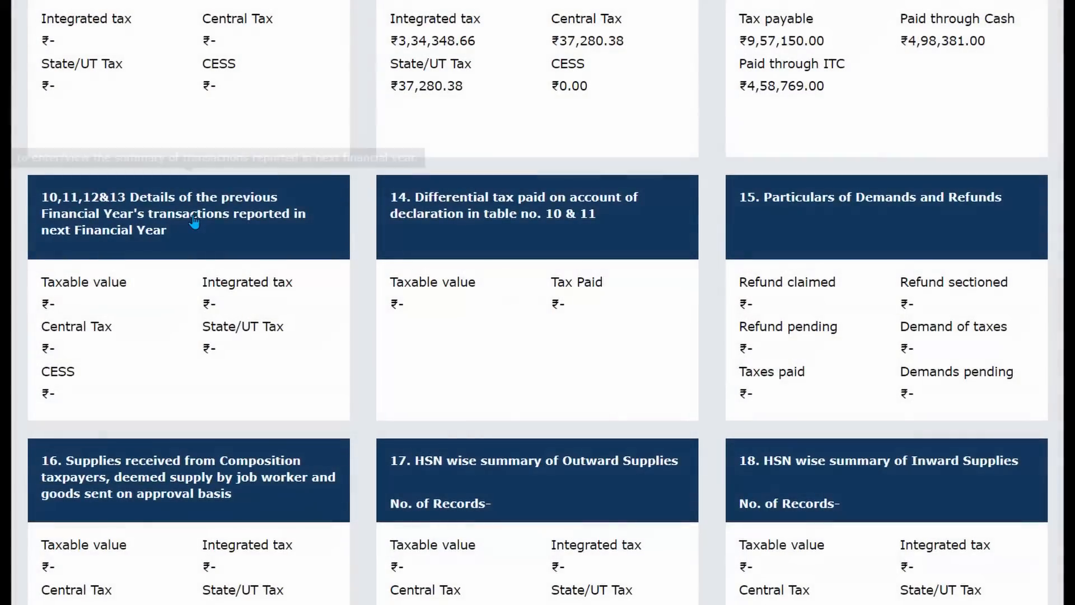
pyautogui.click(193, 217)
# Step: Examine row 12 on reversal of ITC availed and row 13 on ITC availed for the previous financial year
pyautogui.scroll(-4, 343, 307)
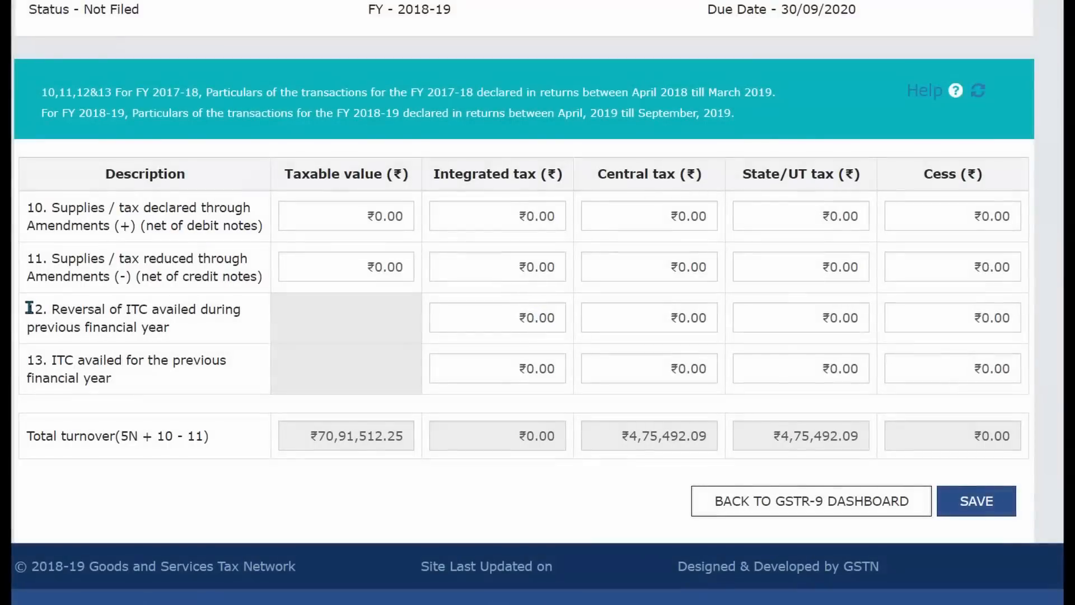
pyautogui.moveTo(29, 308); pyautogui.dragTo(239, 396)
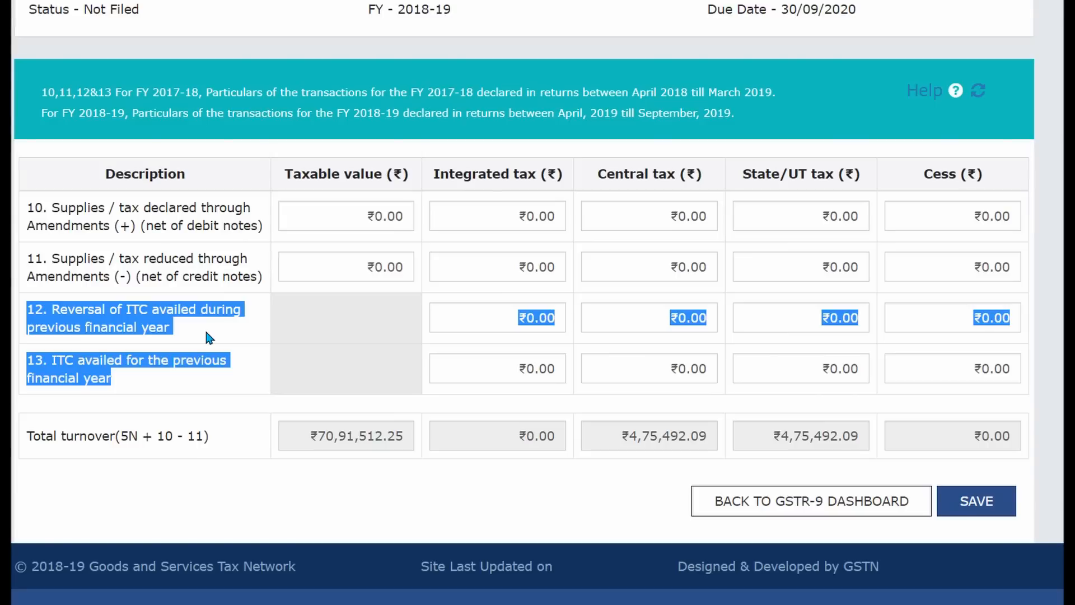
pyautogui.click(186, 379)
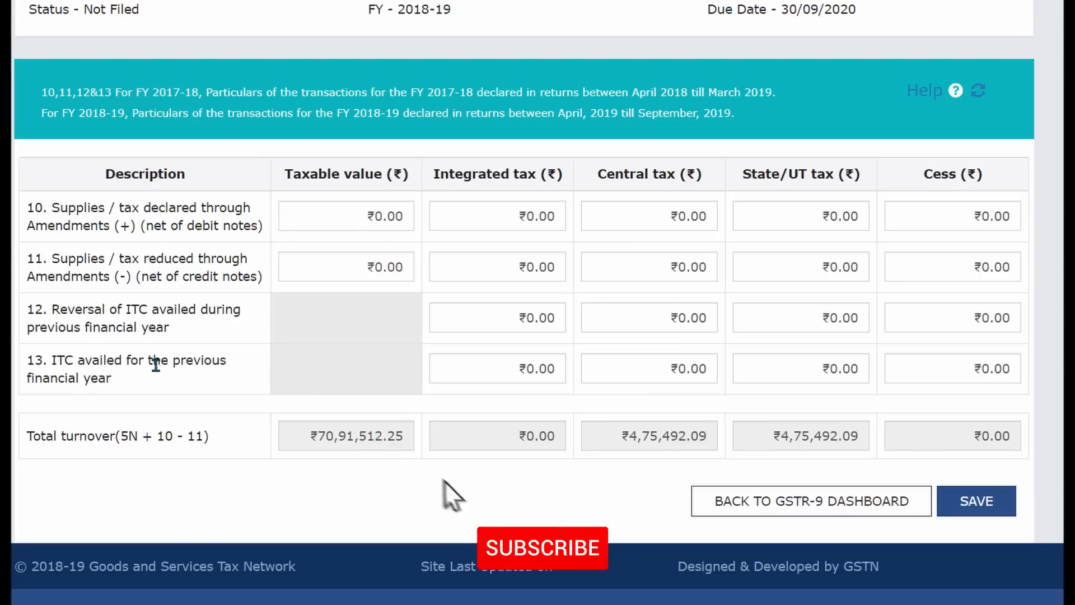
pyautogui.moveTo(155, 365); pyautogui.dragTo(226, 365)
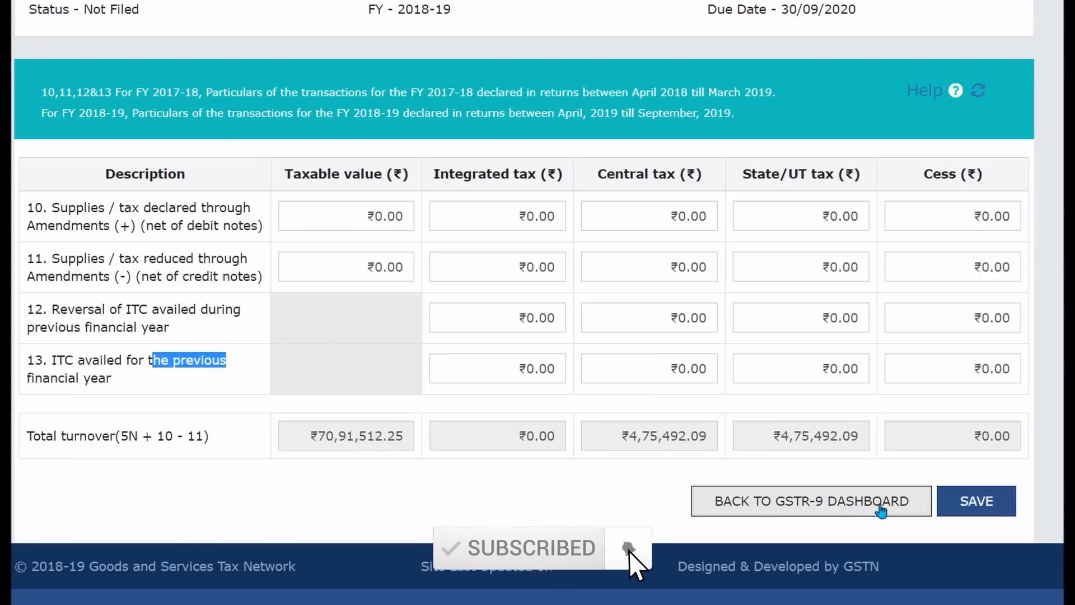
# Step: Go back to the GSTR-9 dashboard and open Table 6 on ITC availed during the financial year
pyautogui.click(815, 504)
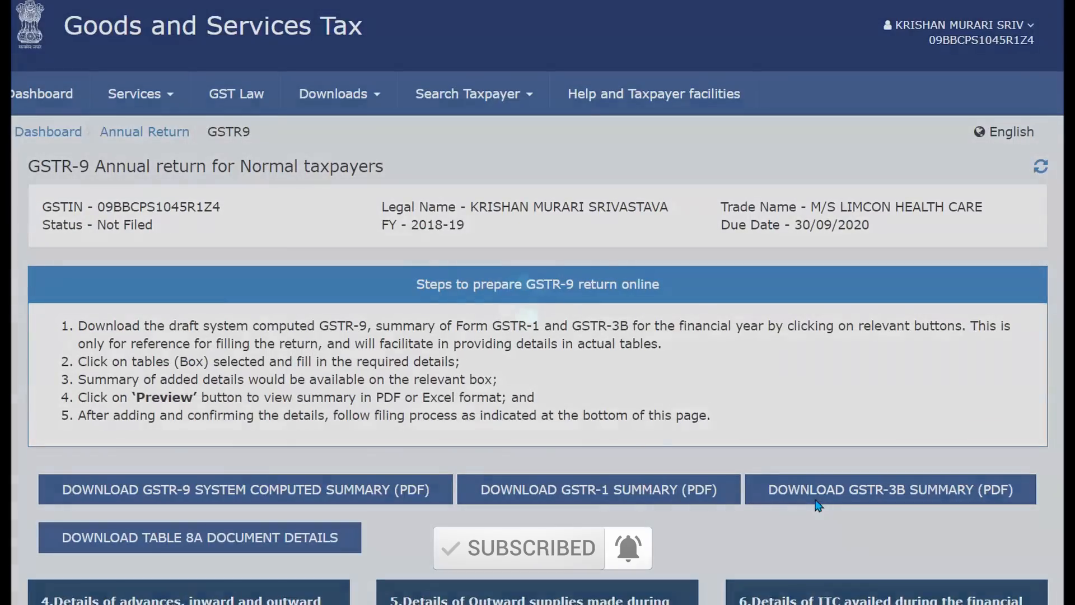
pyautogui.scroll(-4, 552, 443)
pyautogui.scroll(-4, 552, 435)
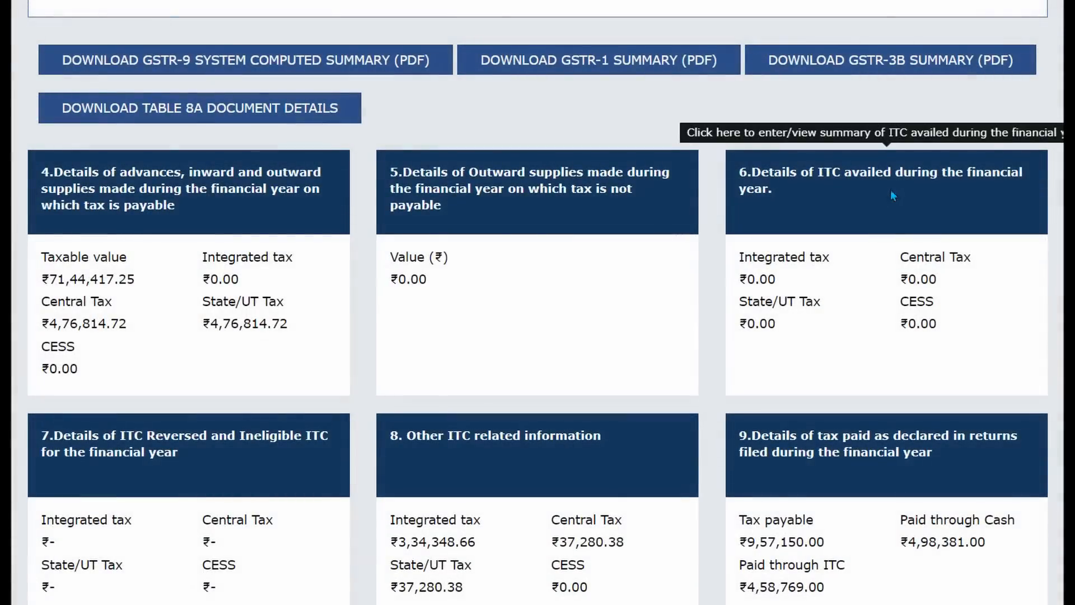
pyautogui.click(891, 197)
# Step: Compare the row A tax credit amounts from GSTR-3B with row B's inputs, capital goods and input services fields
pyautogui.scroll(-4, 499, 351)
pyautogui.scroll(-3, 500, 360)
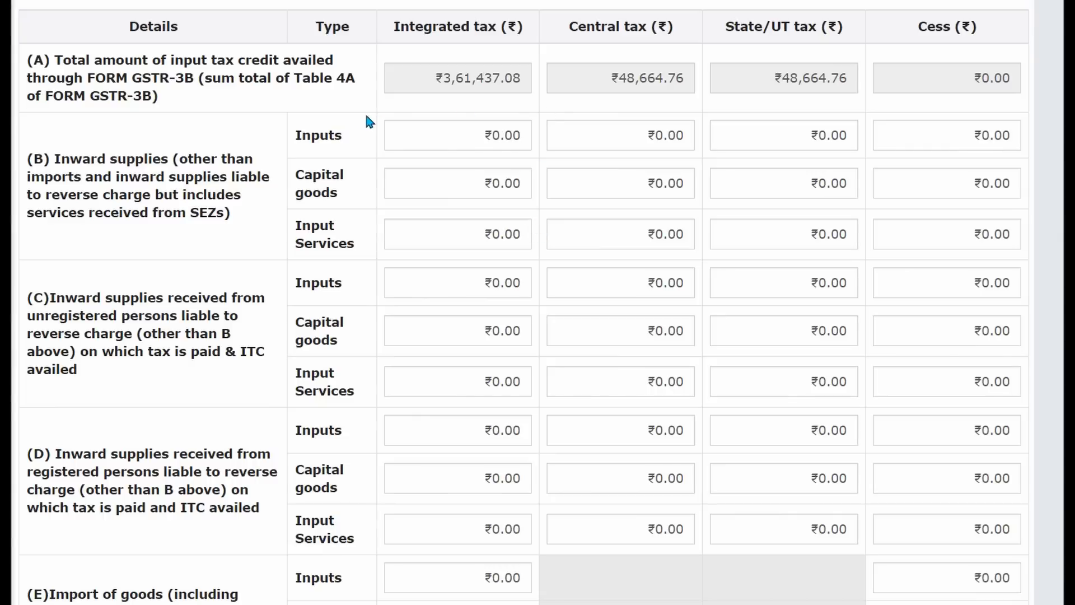
pyautogui.moveTo(434, 78); pyautogui.dragTo(683, 78)
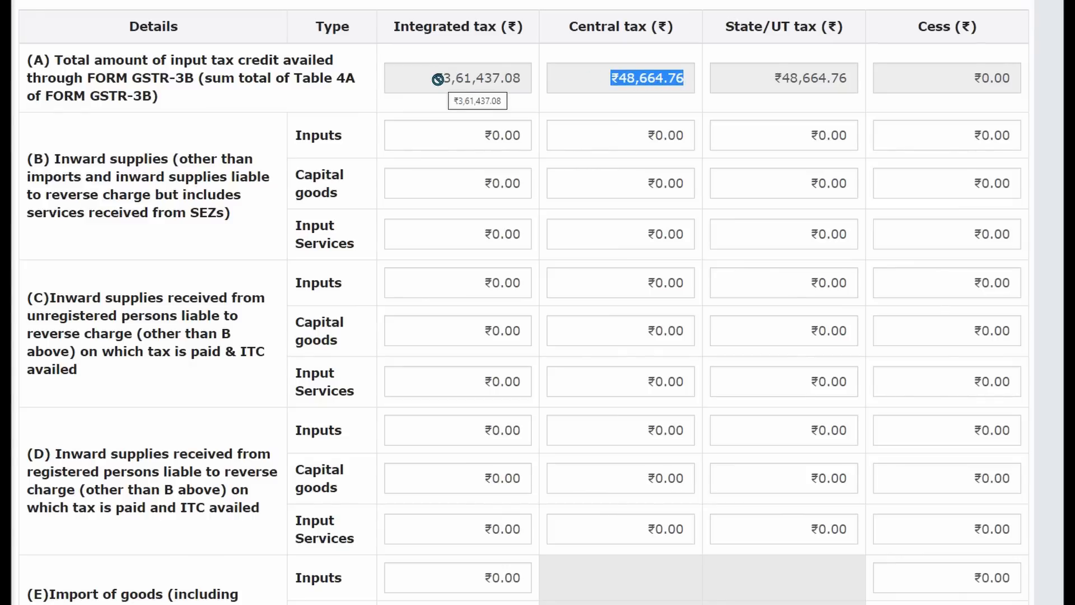
pyautogui.moveTo(441, 80); pyautogui.dragTo(518, 79)
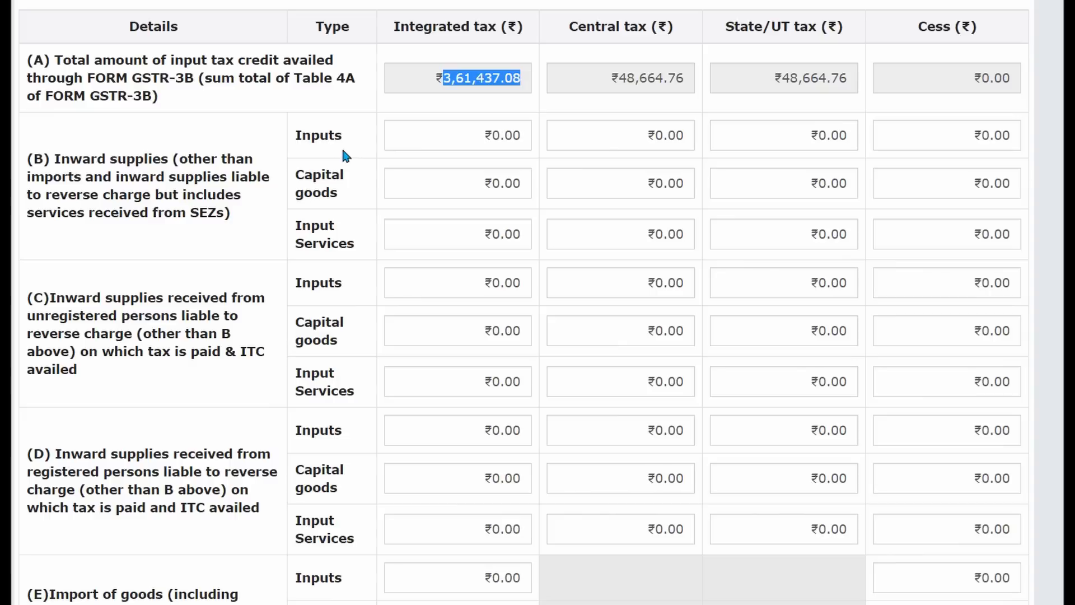
pyautogui.click(440, 135)
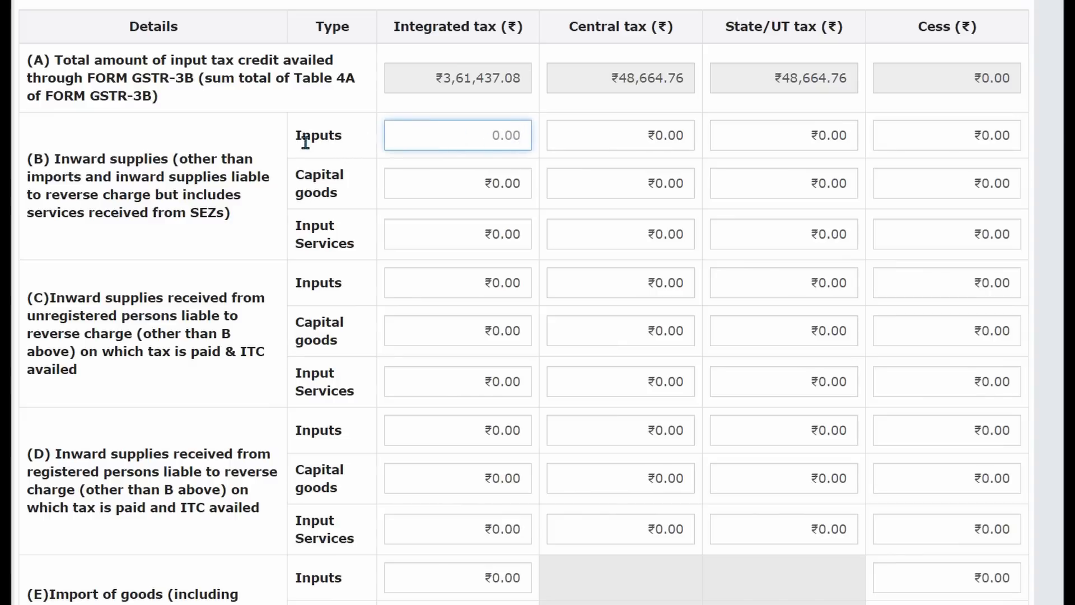
pyautogui.moveTo(294, 139); pyautogui.dragTo(360, 237)
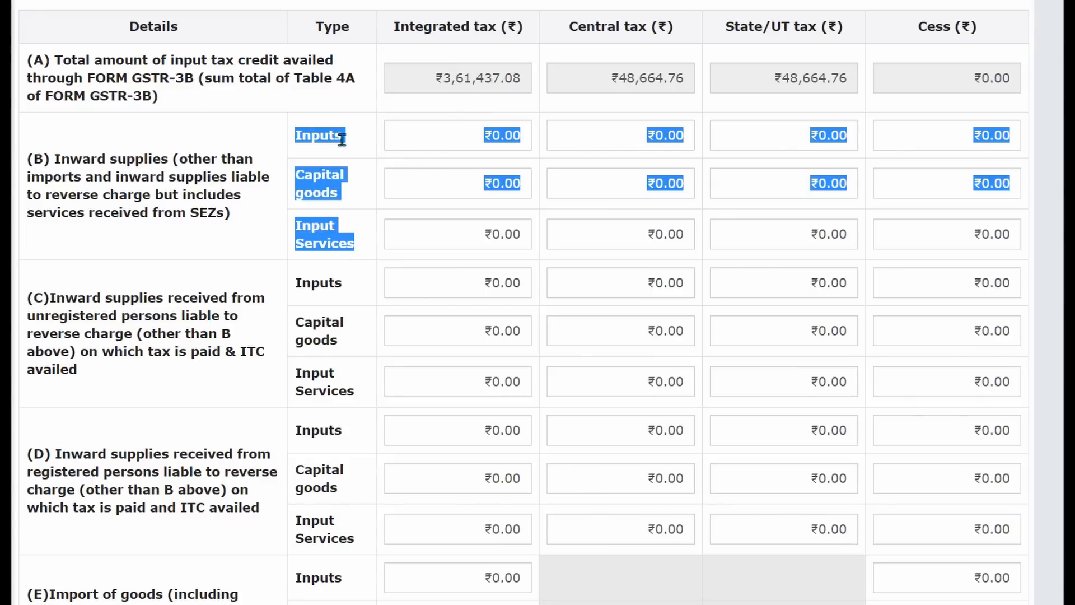
pyautogui.click(470, 136)
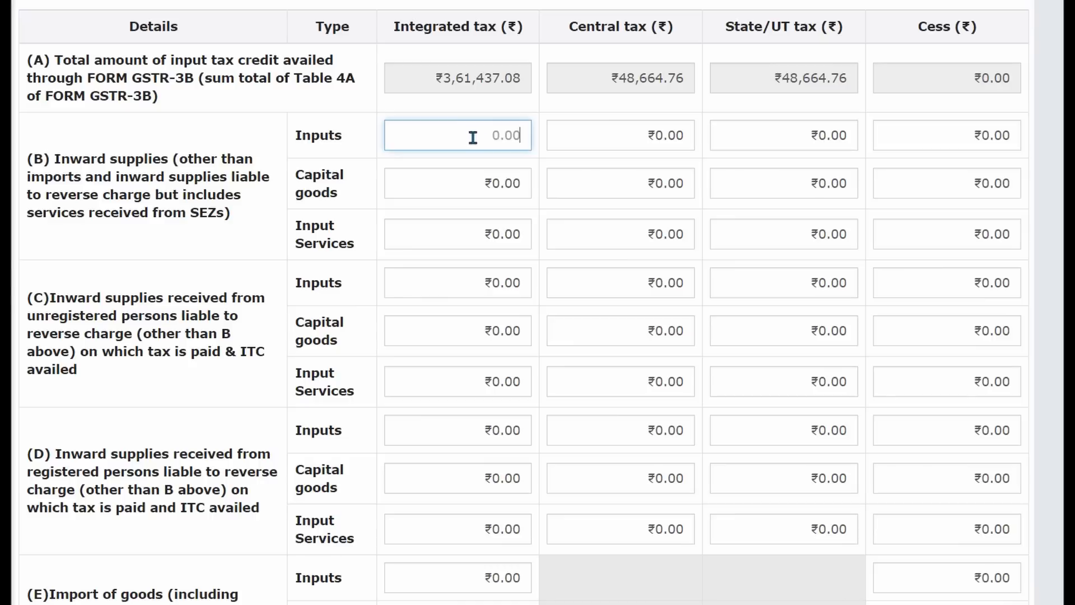
pyautogui.click(533, 145)
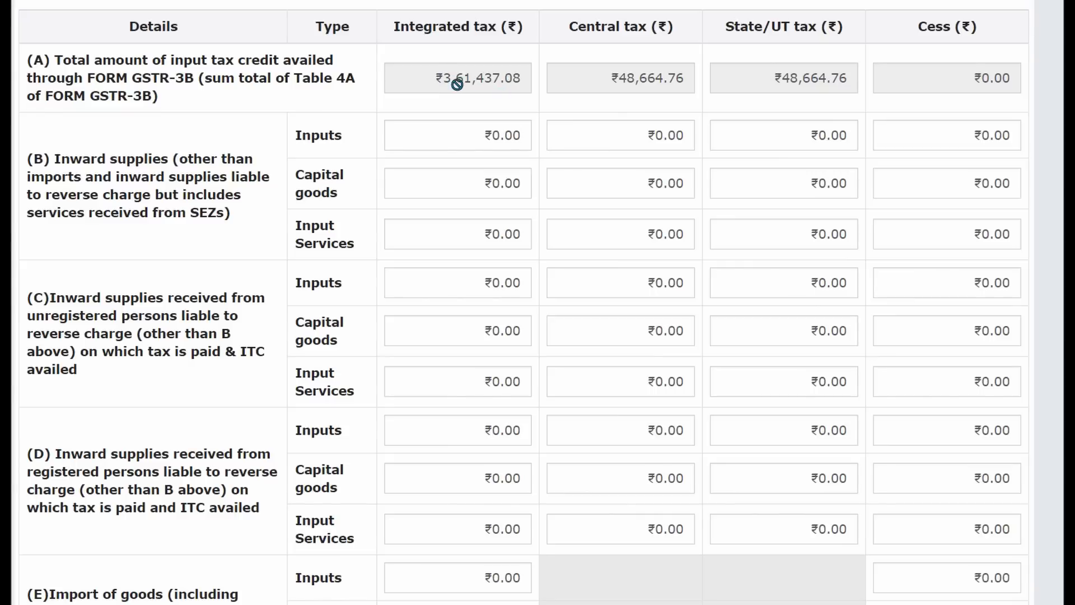
# Step: Check the integrated tax amounts in Table 6's sub-total row I and difference row J
pyautogui.scroll(-3, 358, 249)
pyautogui.scroll(-6, 356, 245)
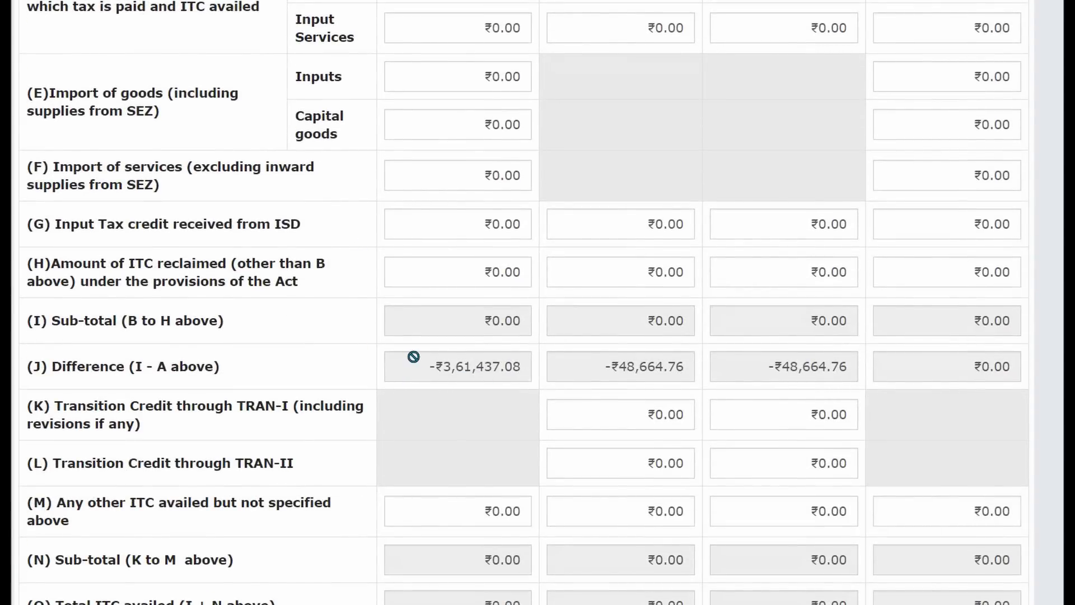
pyautogui.moveTo(453, 320); pyautogui.dragTo(521, 328)
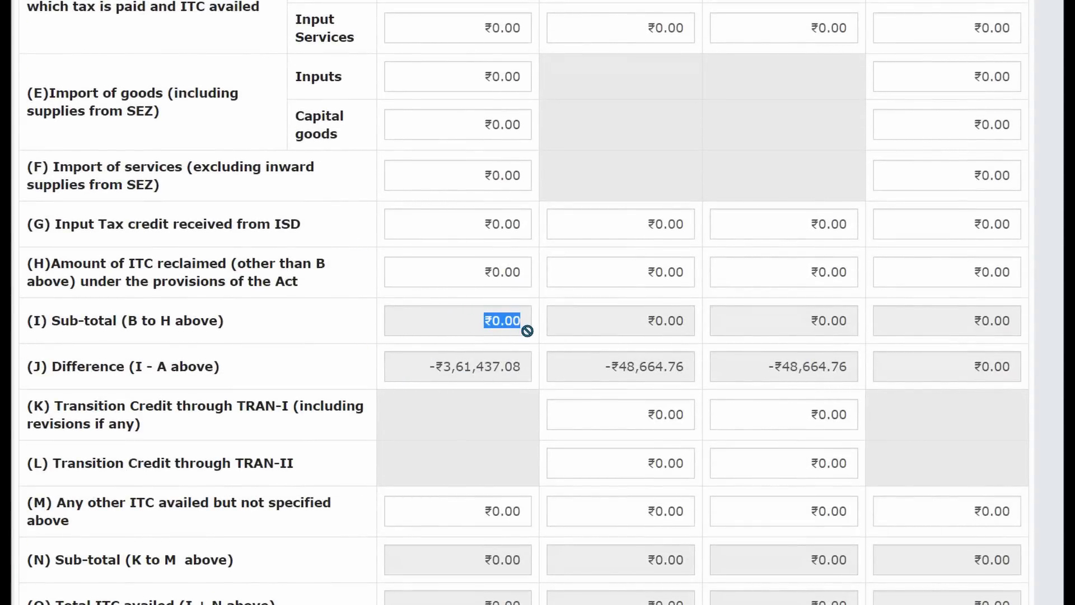
pyautogui.moveTo(435, 367); pyautogui.dragTo(521, 377)
pyautogui.scroll(-3, 319, 294)
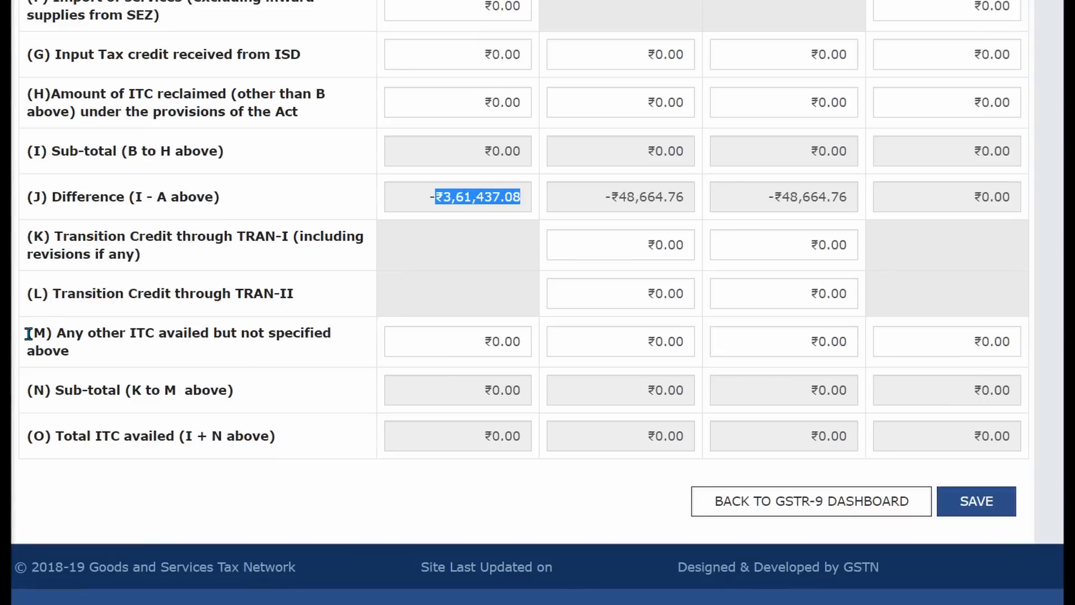
# Step: Examine row M on any other ITC availed, and review it against the inward supply rows from B onward
pyautogui.moveTo(28, 334); pyautogui.dragTo(81, 366)
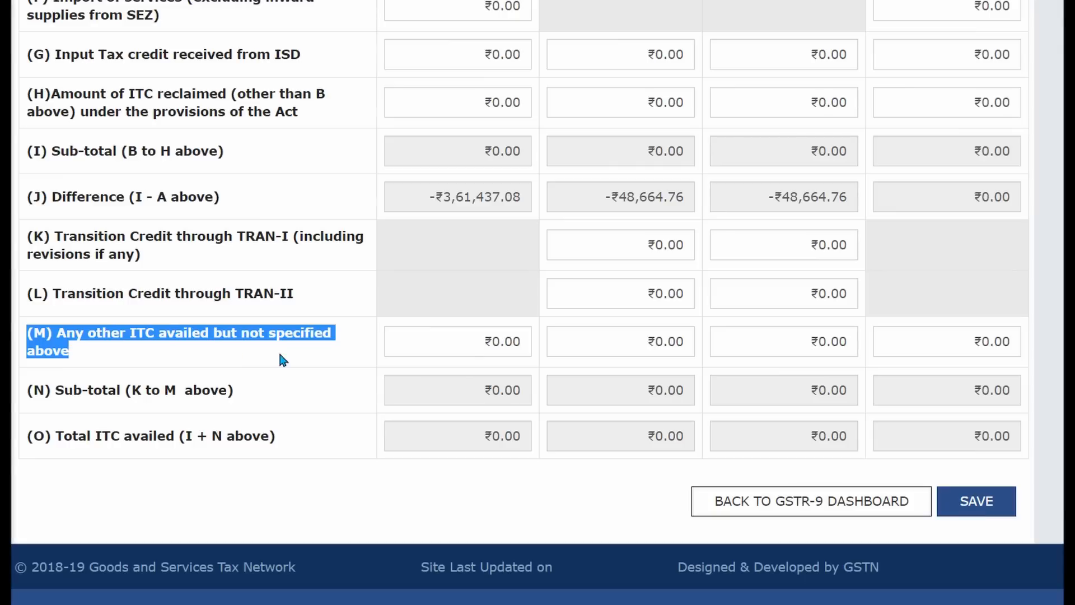
pyautogui.click(470, 348)
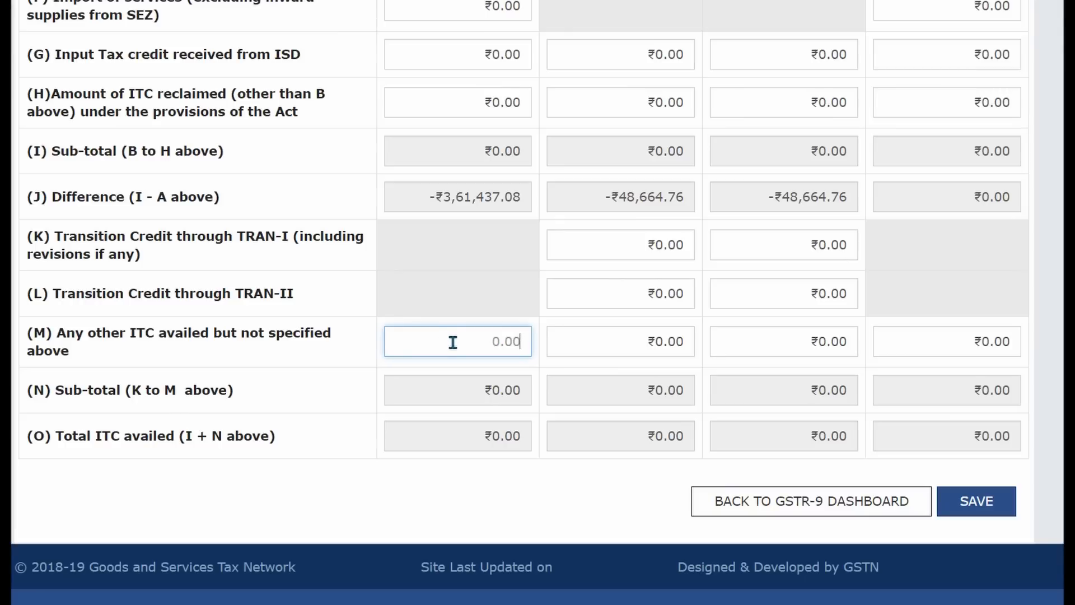
pyautogui.scroll(10, 451, 342)
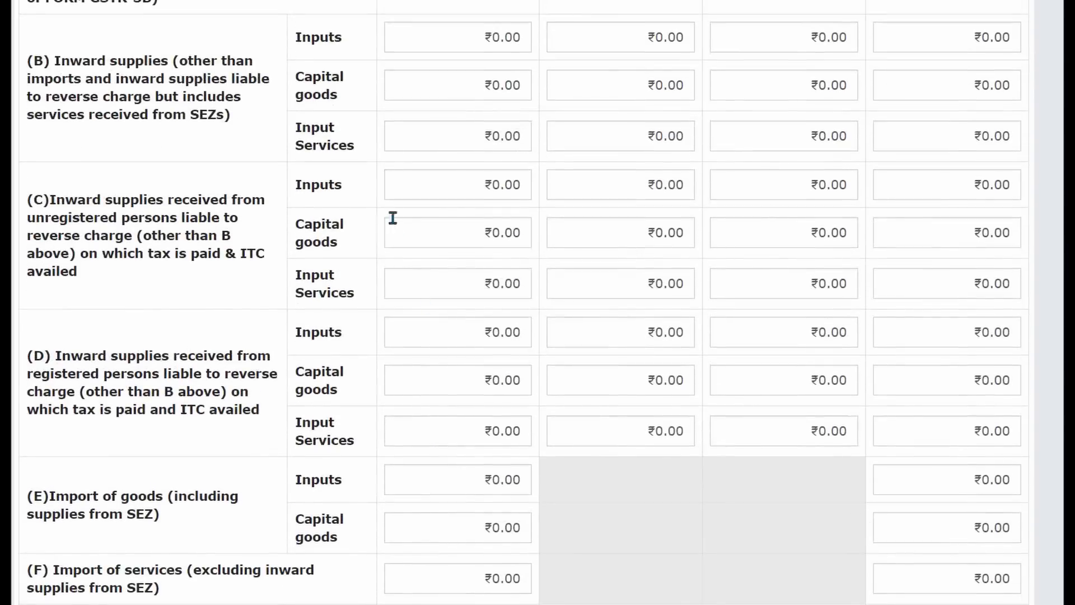
pyautogui.scroll(1, 364, 210)
pyautogui.moveTo(26, 135); pyautogui.dragTo(353, 302)
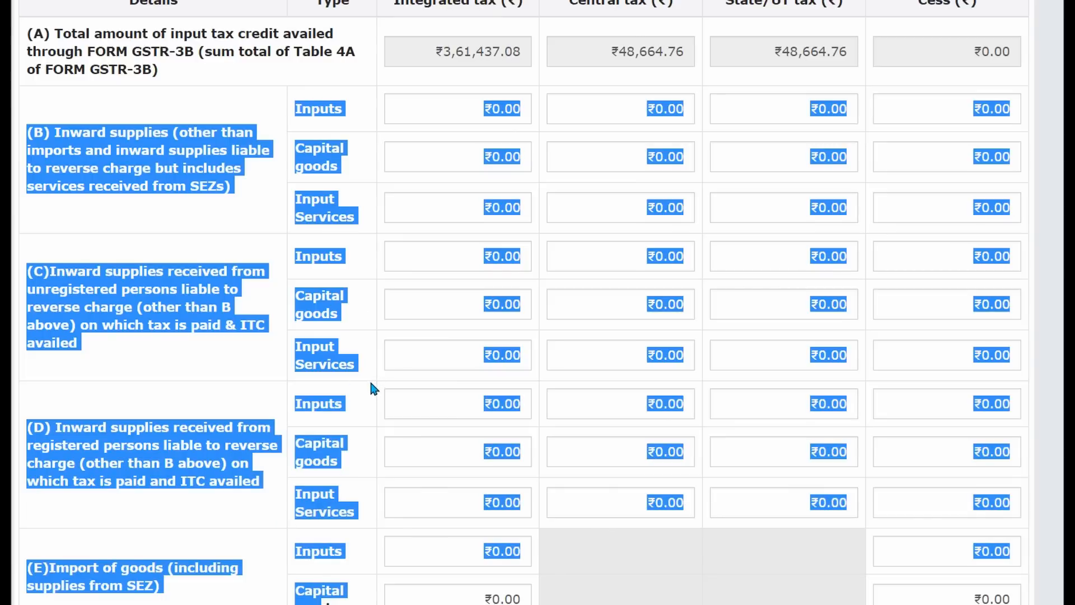
pyautogui.click(369, 395)
pyautogui.scroll(-7, 367, 400)
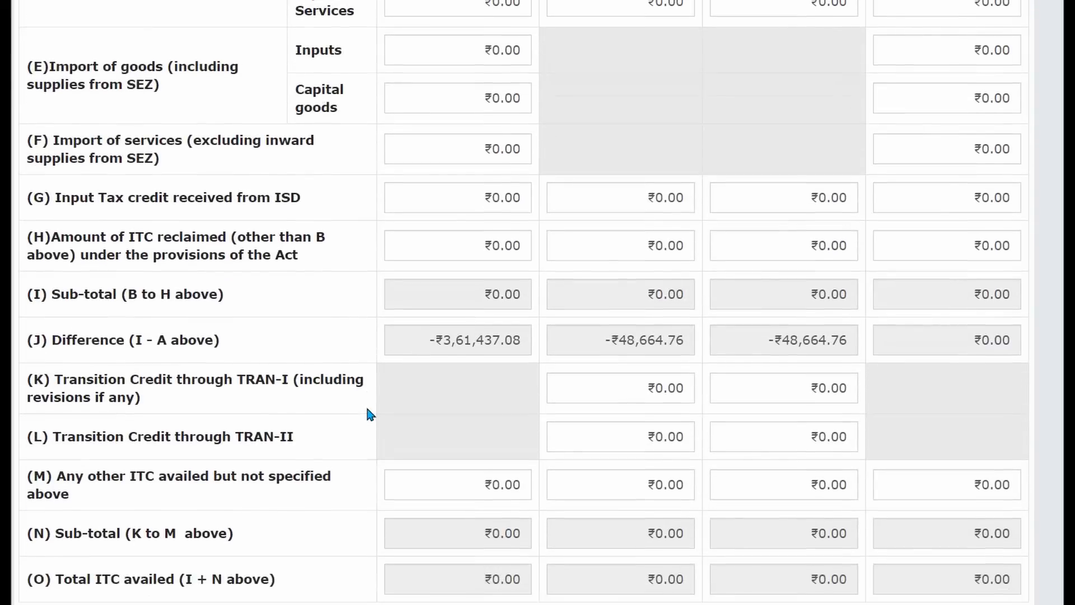
pyautogui.scroll(-2, 349, 447)
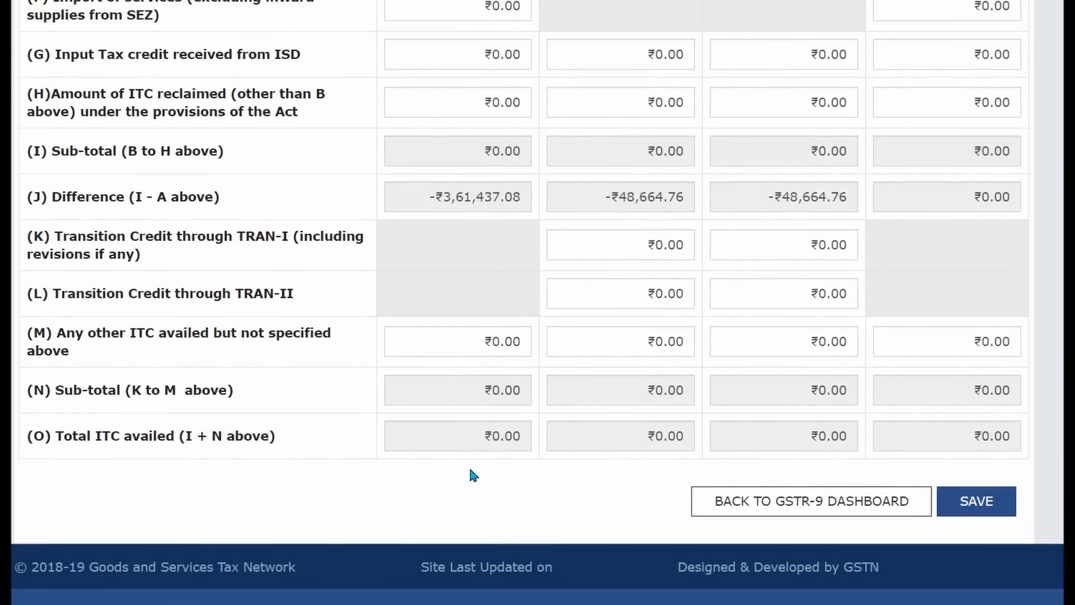
# Step: Return to the GSTR-9 dashboard and open Table 7 on ITC reversed and ineligible ITC
pyautogui.click(784, 500)
pyautogui.scroll(-10, 498, 403)
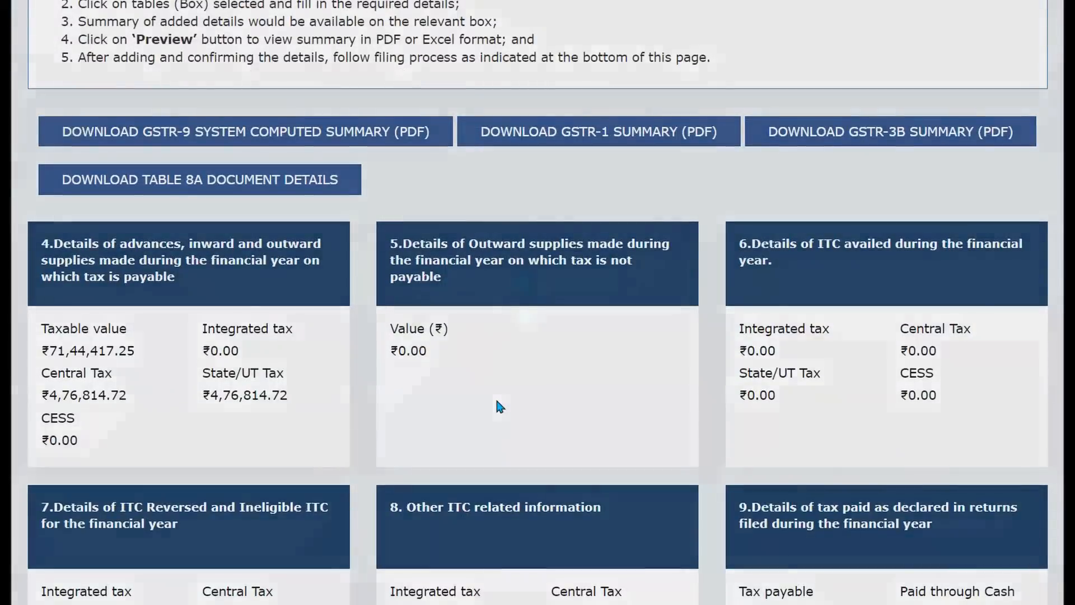
pyautogui.scroll(-1, 496, 400)
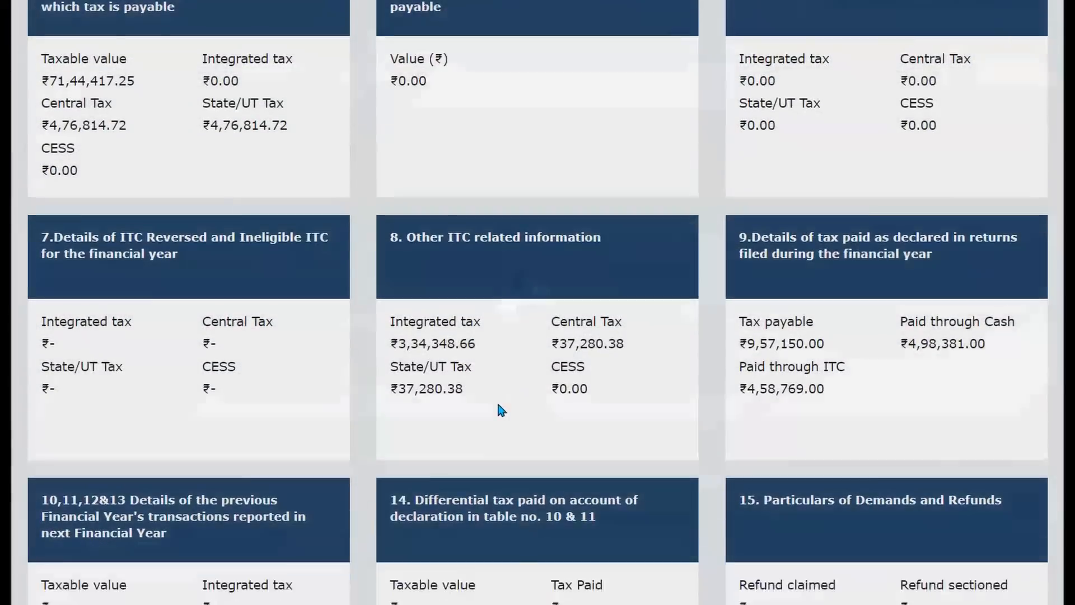
pyautogui.click(197, 236)
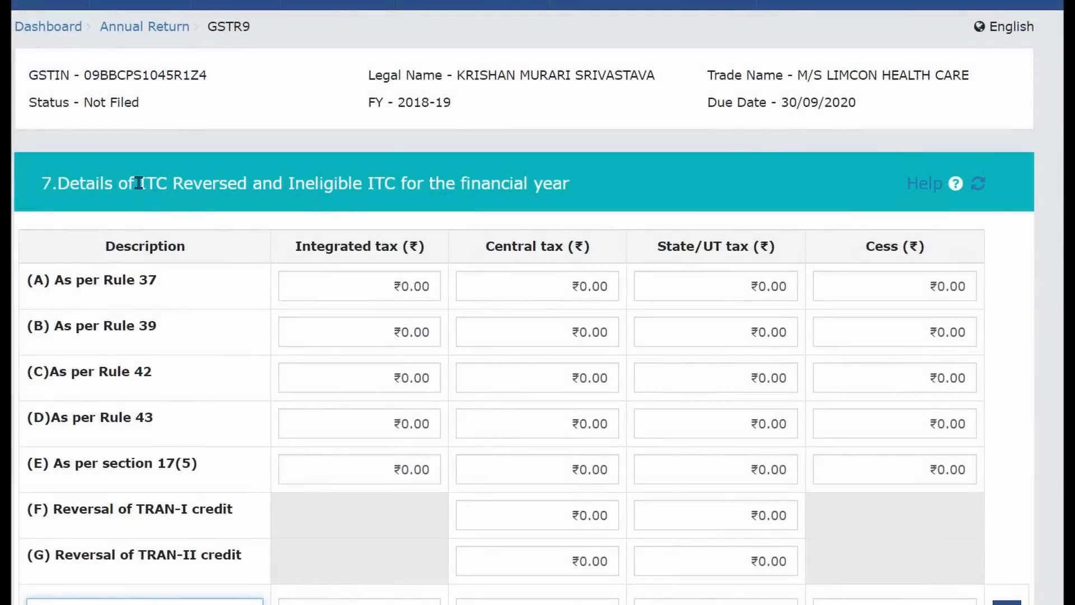
# Step: Examine Table 7's heading and its reversal rows A to H1, through total ITC reversed and net ITC available
pyautogui.moveTo(140, 184); pyautogui.dragTo(576, 196)
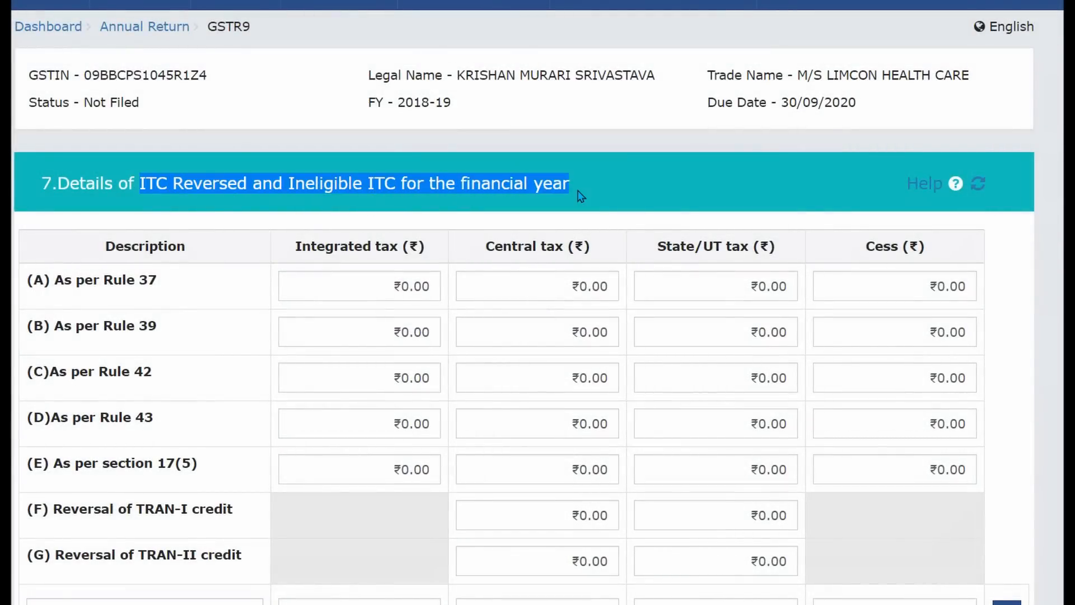
pyautogui.scroll(-2, 424, 321)
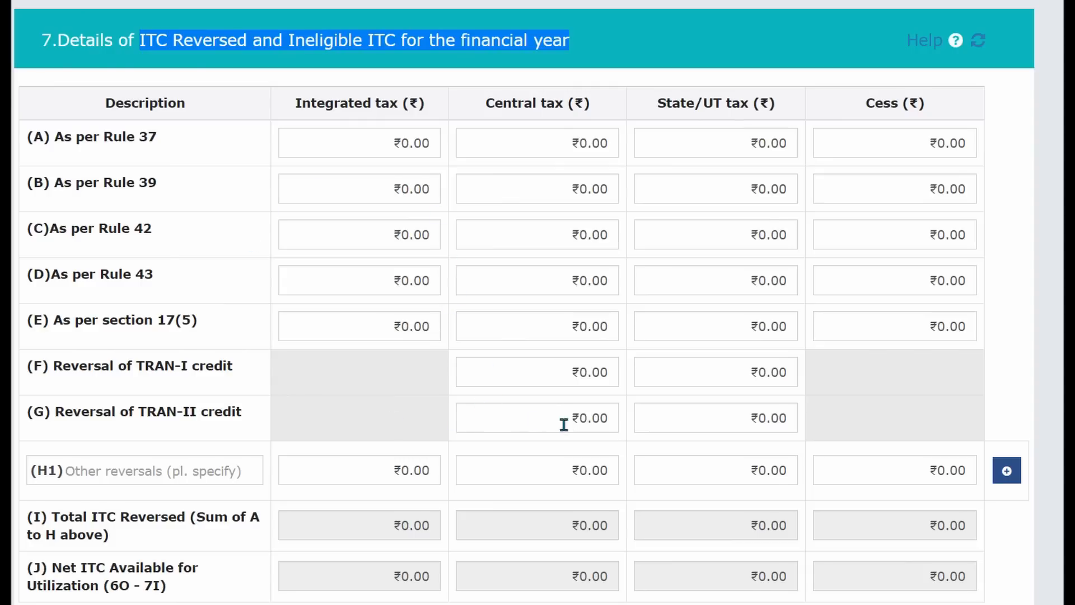
pyautogui.scroll(-3, 538, 420)
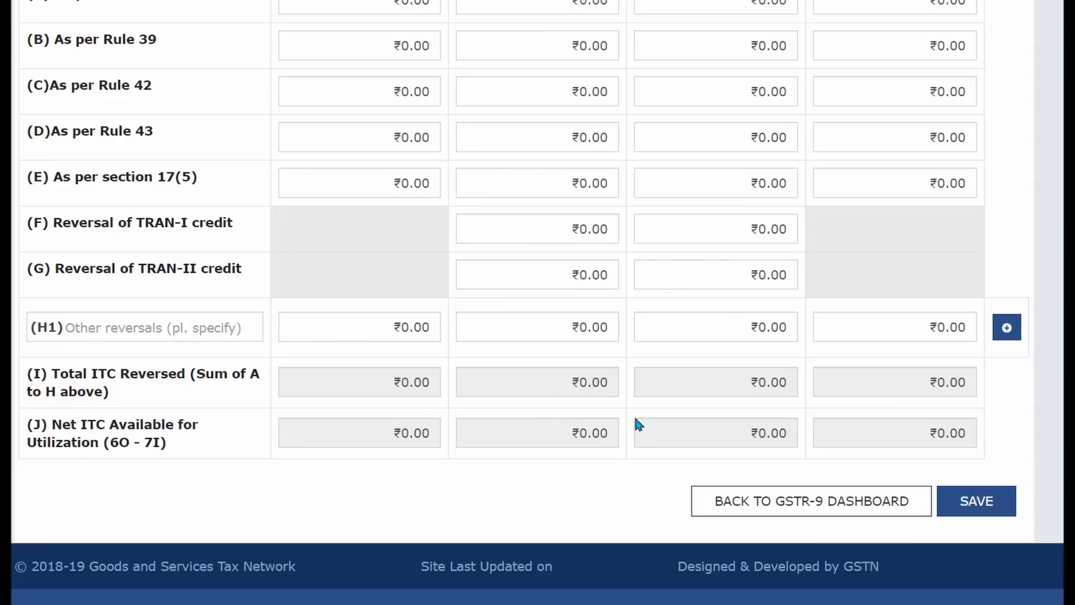
# Step: Leave Table 7 for the GSTR-9 dashboard and reopen Table 8 at rows A to D on other ITC related information
pyautogui.click(774, 505)
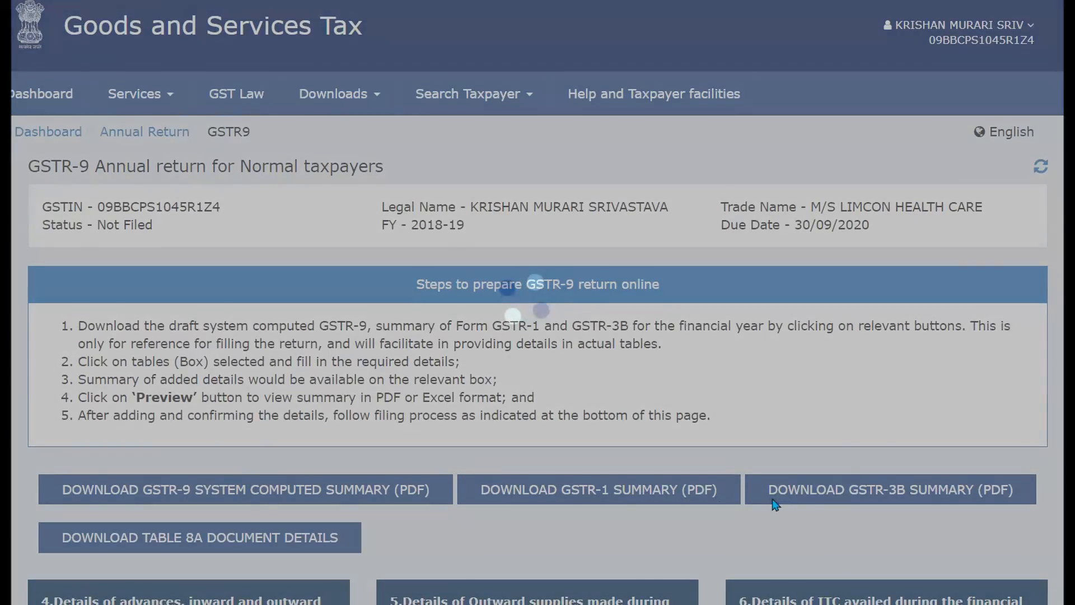
pyautogui.scroll(-5, 530, 529)
pyautogui.scroll(-5, 528, 533)
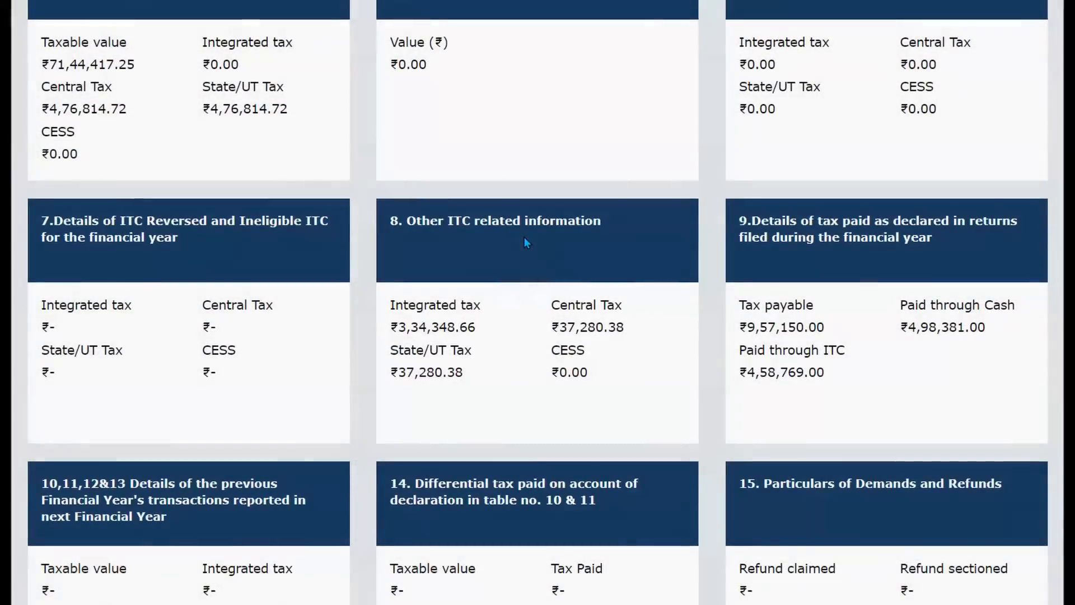
pyautogui.click(525, 242)
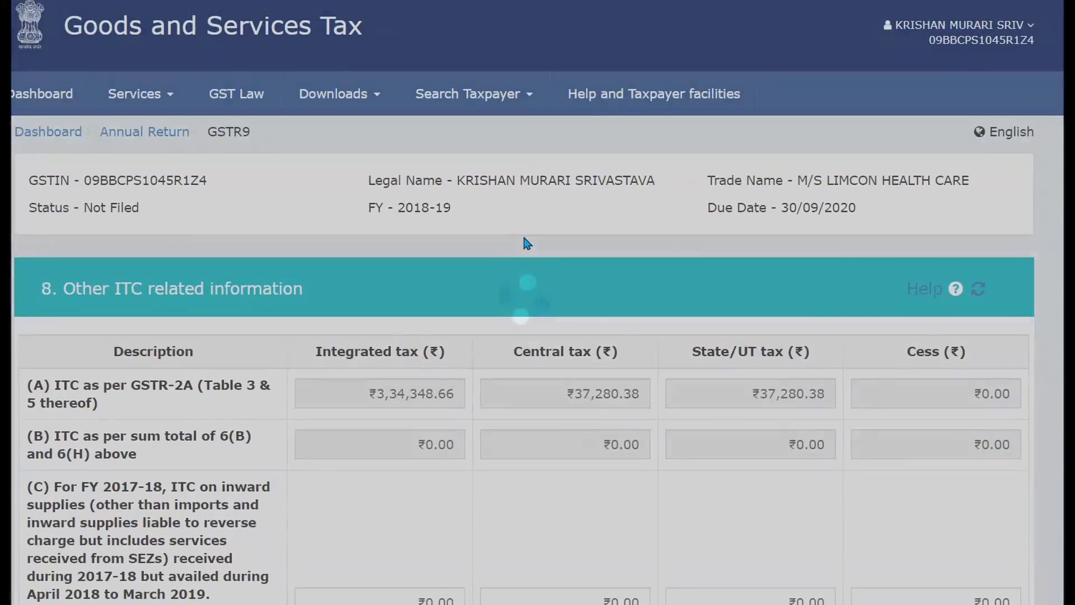
pyautogui.scroll(-3, 569, 294)
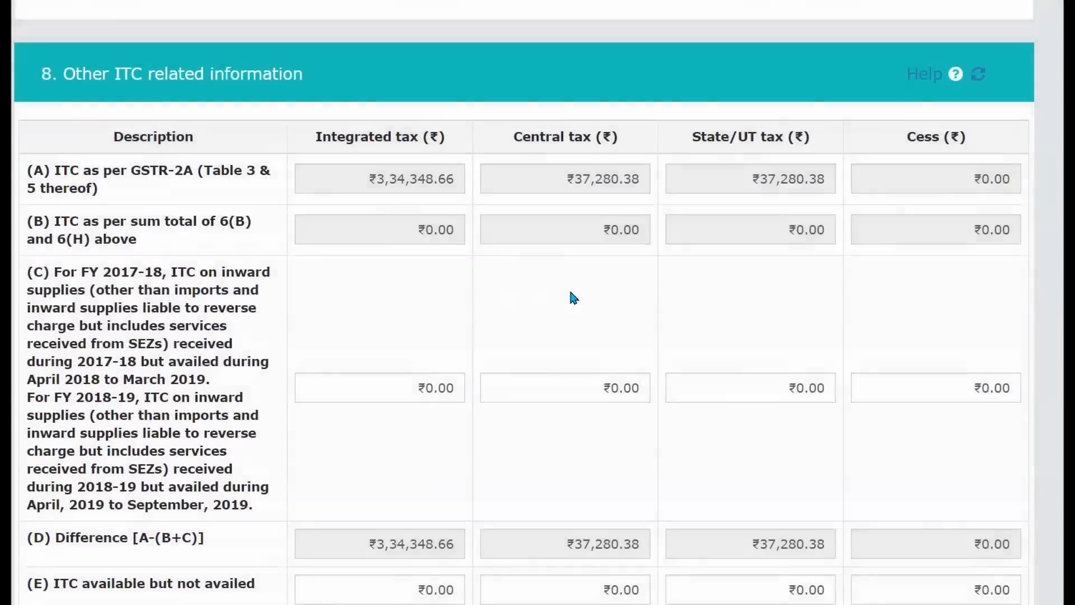
pyautogui.scroll(-1, 570, 291)
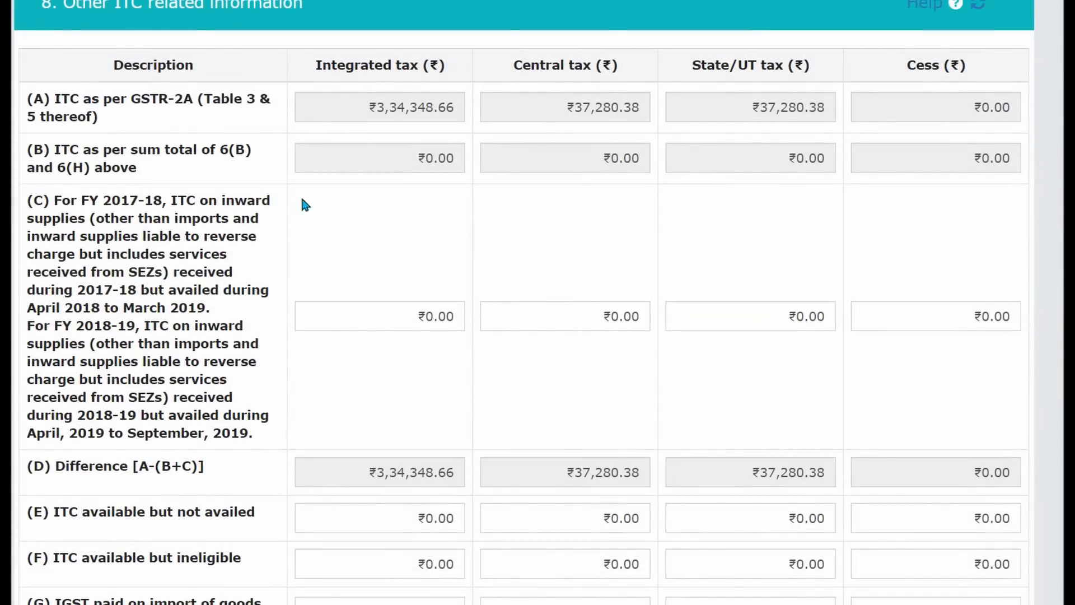
# Step: Examine Table 8's row A on ITC as per GSTR-2A, and locate the Table 8A document details download on the GSTR-9 dashboard
pyautogui.moveTo(131, 99); pyautogui.dragTo(271, 95)
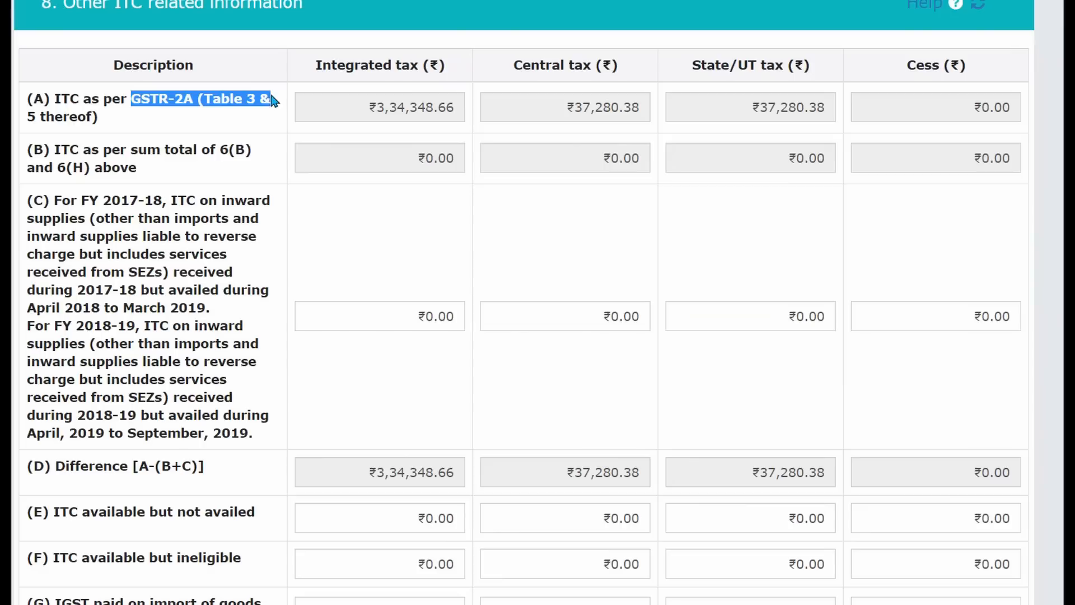
pyautogui.click(366, 104)
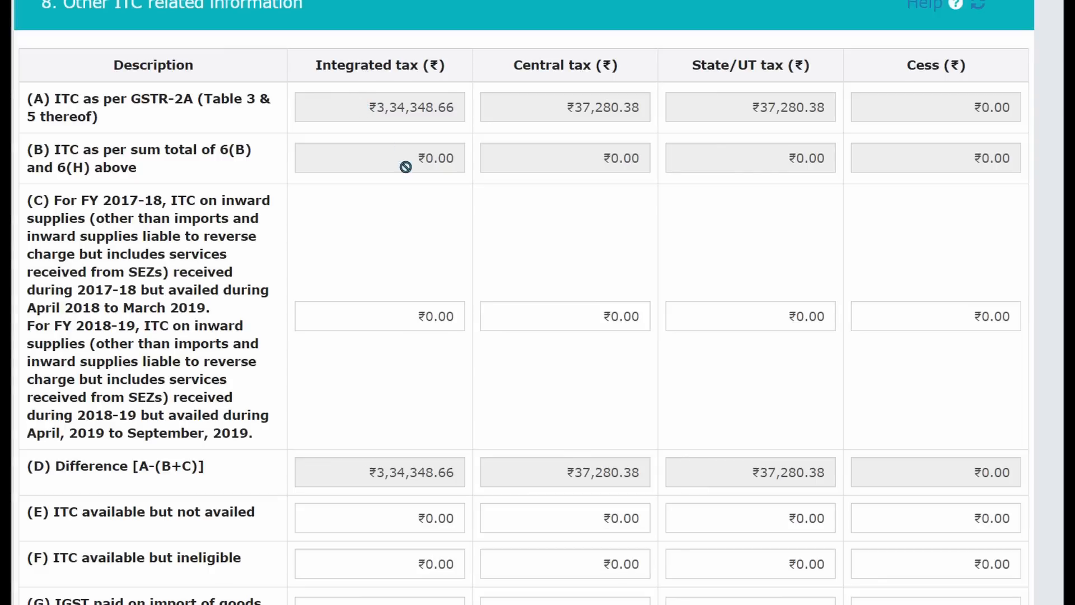
pyautogui.scroll(-6, 504, 236)
pyautogui.click(848, 500)
pyautogui.scroll(-5, 476, 348)
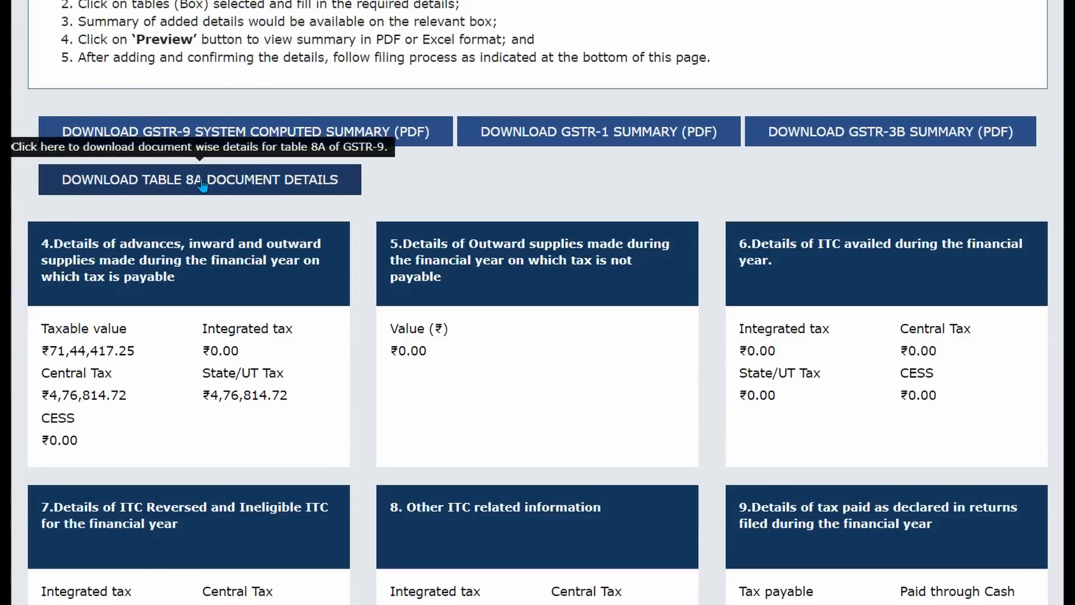
pyautogui.scroll(-3, 448, 168)
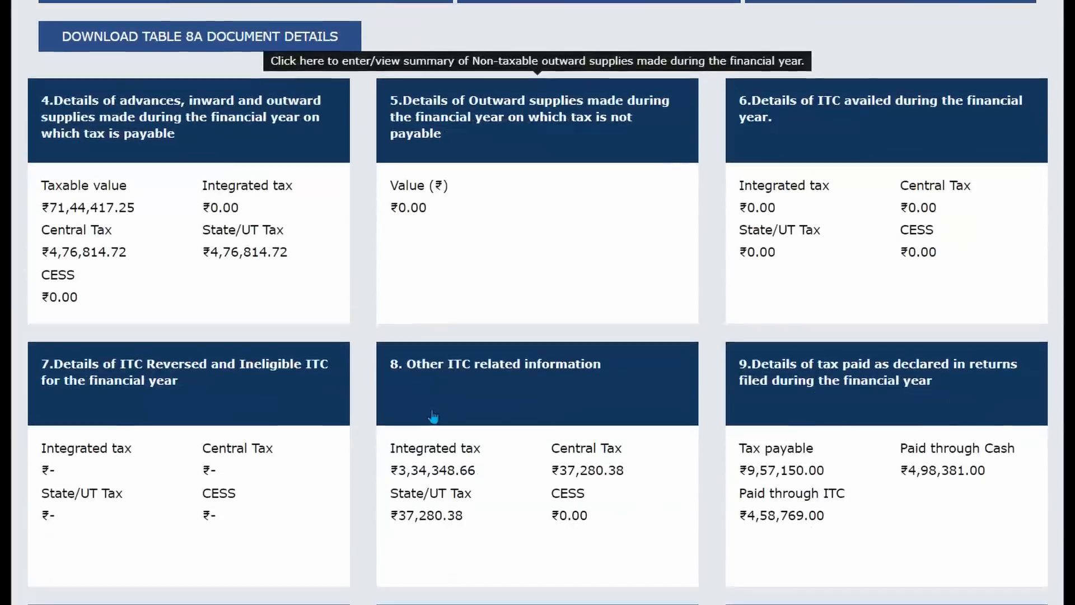
# Step: Reopen Table 8 and examine row A on ITC as per GSTR-2A and row B on the sum of 6(B) and 6(H)
pyautogui.click(497, 386)
pyautogui.scroll(-4, 162, 375)
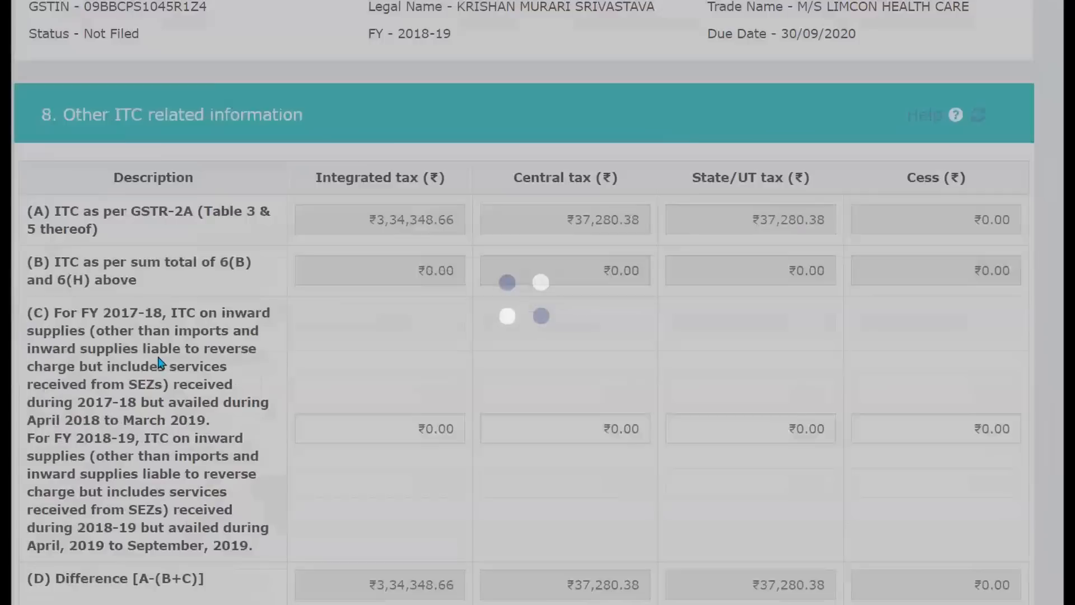
pyautogui.moveTo(52, 170); pyautogui.dragTo(99, 185)
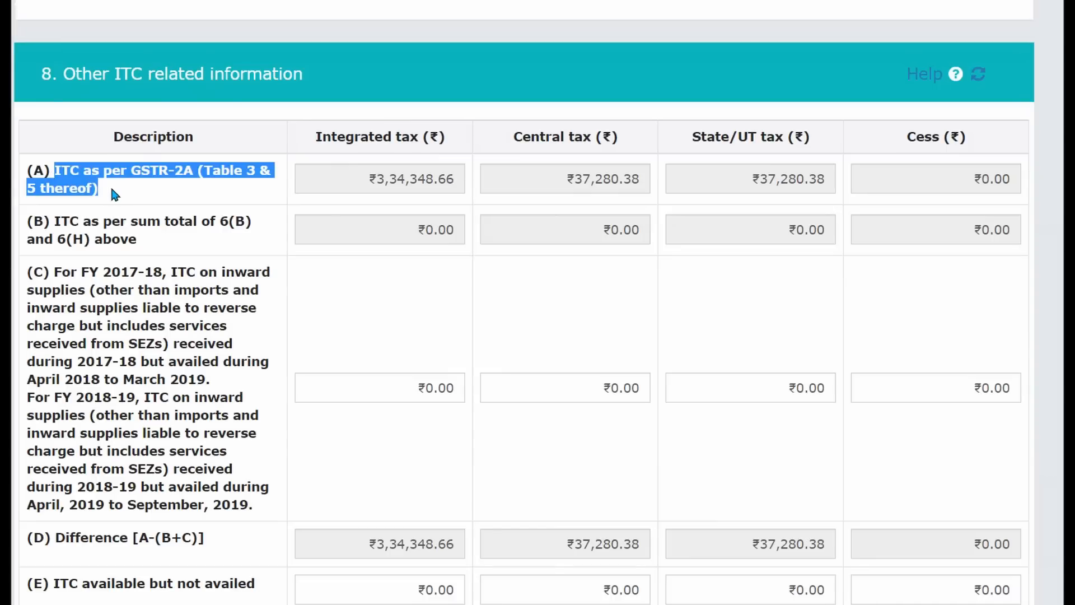
pyautogui.click(569, 203)
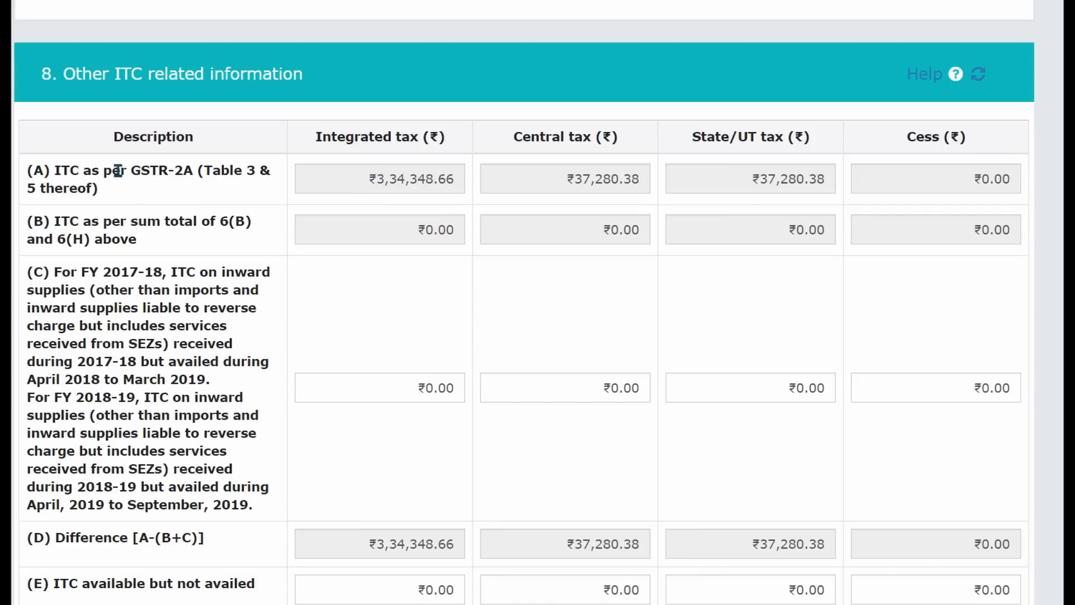
pyautogui.moveTo(120, 169); pyautogui.dragTo(273, 177)
pyautogui.click(392, 185)
pyautogui.moveTo(218, 222); pyautogui.dragTo(153, 244)
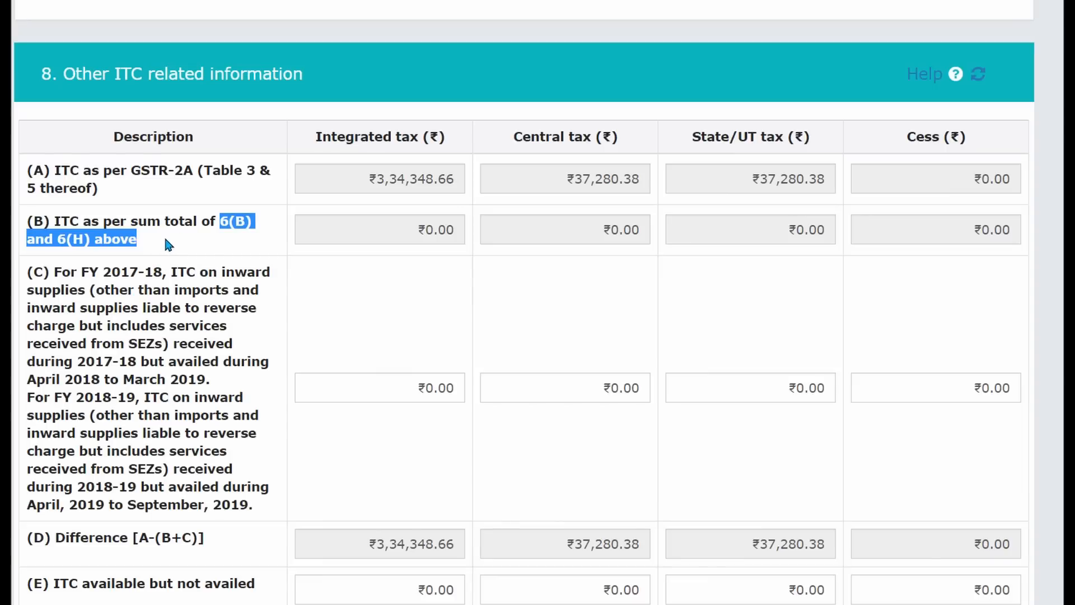
pyautogui.click(391, 230)
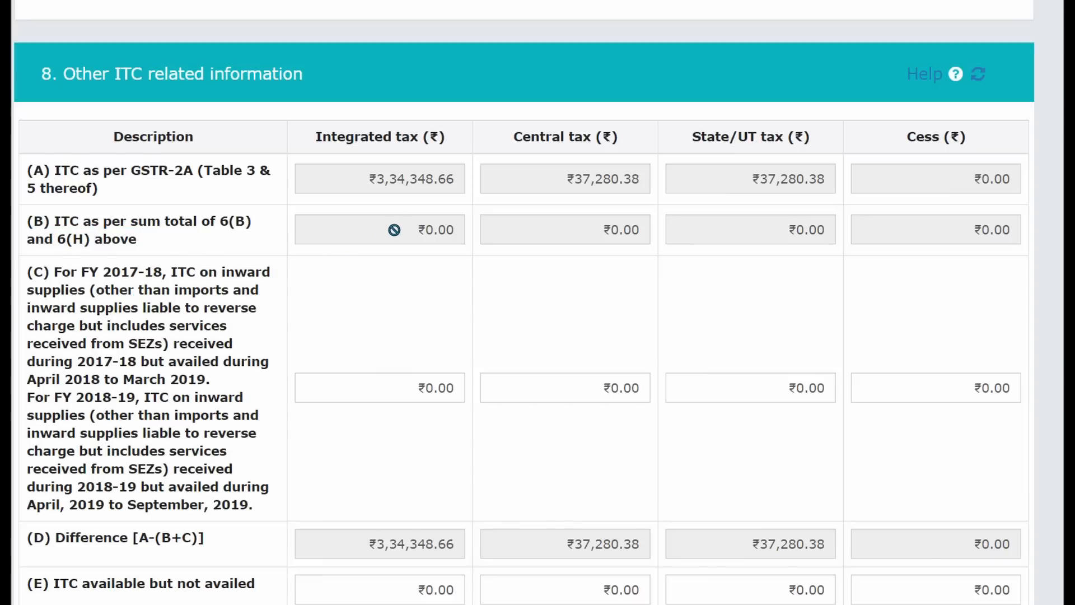
# Step: Examine row C's integrated tax field and compare row D's difference, A-(B+C), with row A's integrated tax
pyautogui.scroll(-3, 379, 280)
pyautogui.click(385, 246)
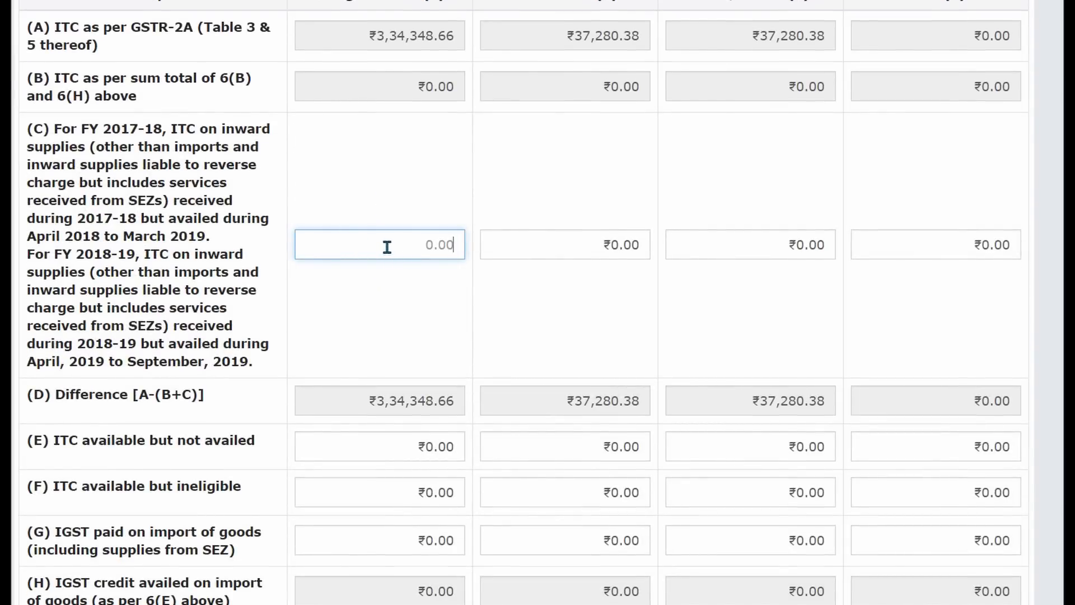
pyautogui.press('Tab')
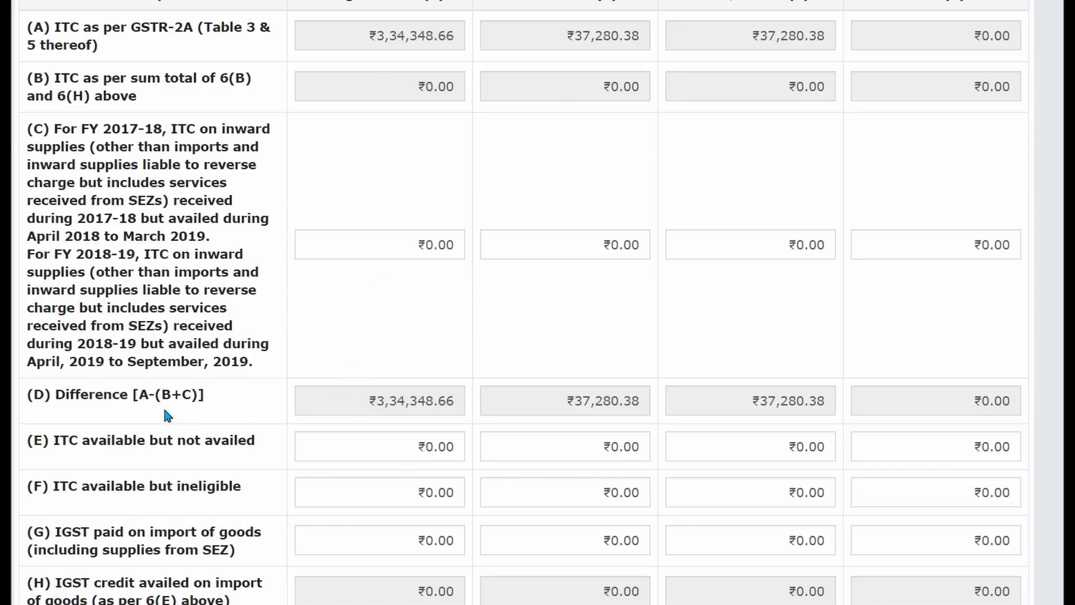
pyautogui.doubleClick(57, 398)
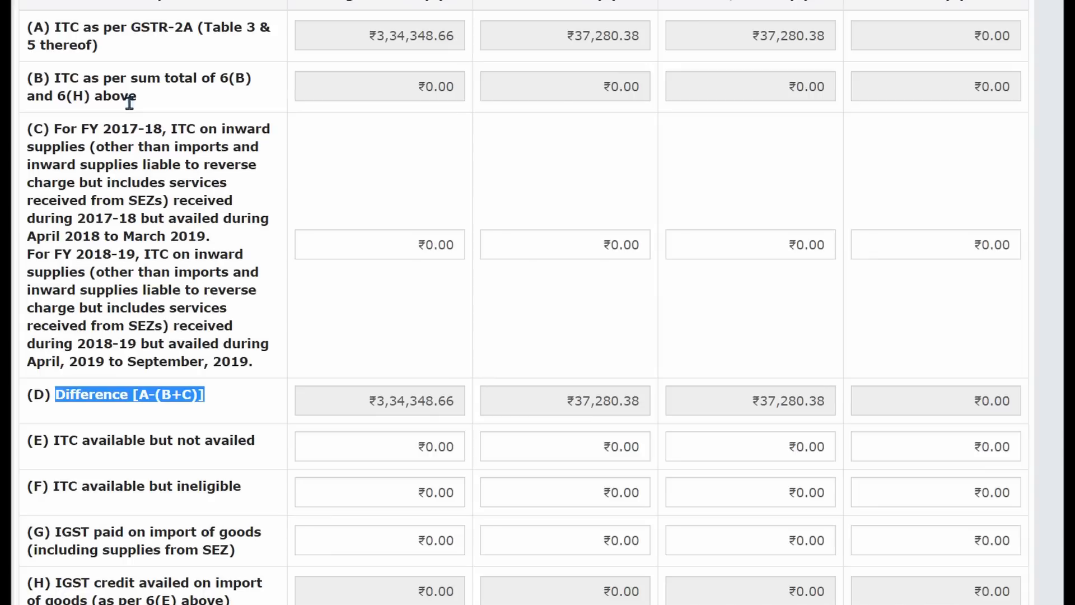
pyautogui.click(380, 35)
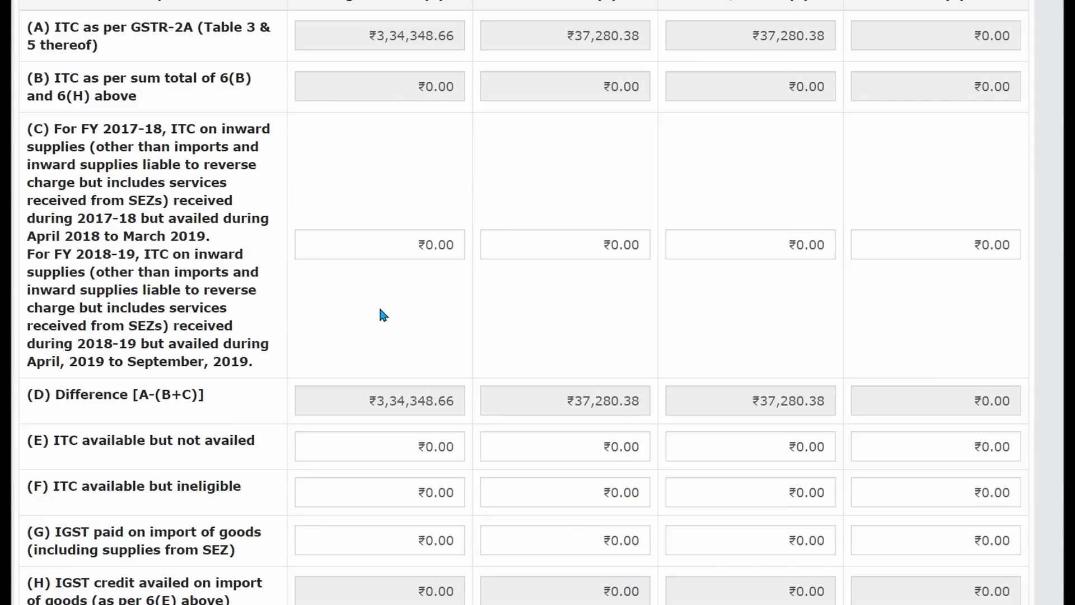
pyautogui.moveTo(384, 401); pyautogui.dragTo(451, 411)
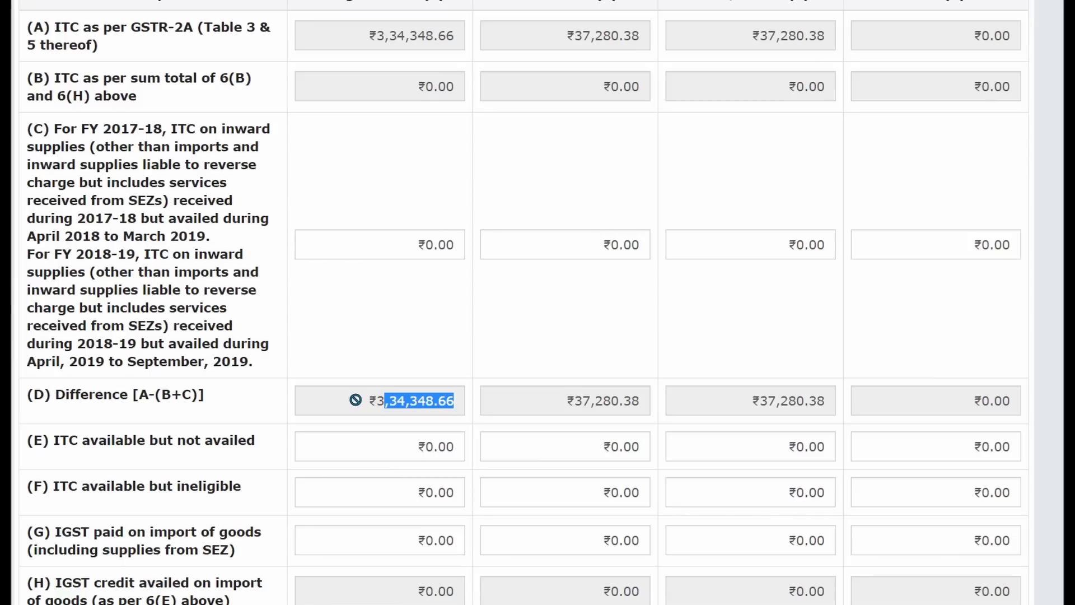
pyautogui.click(352, 400)
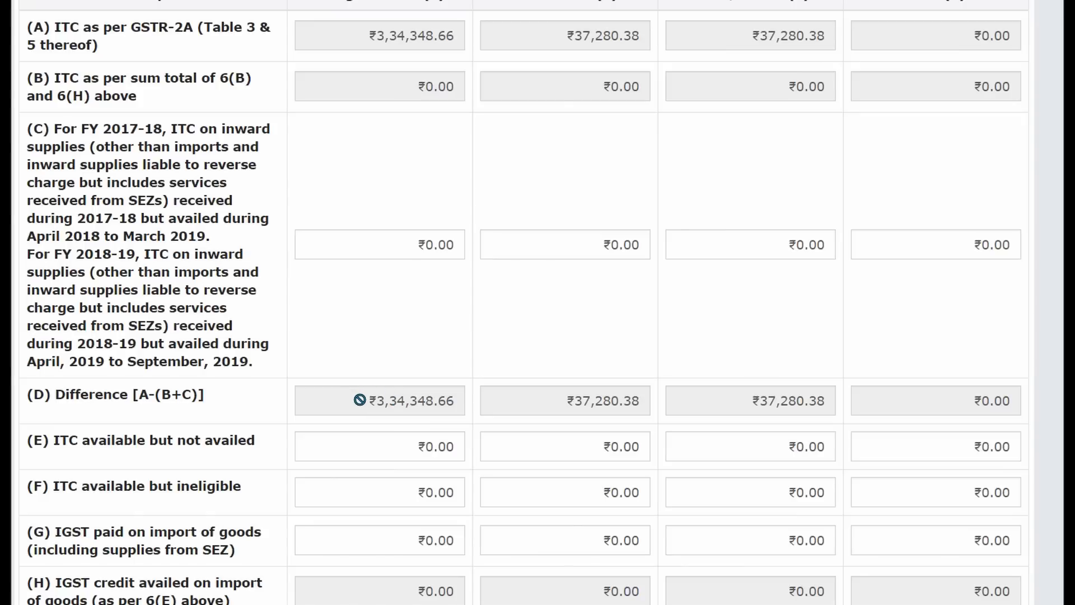
pyautogui.moveTo(359, 400); pyautogui.dragTo(471, 417)
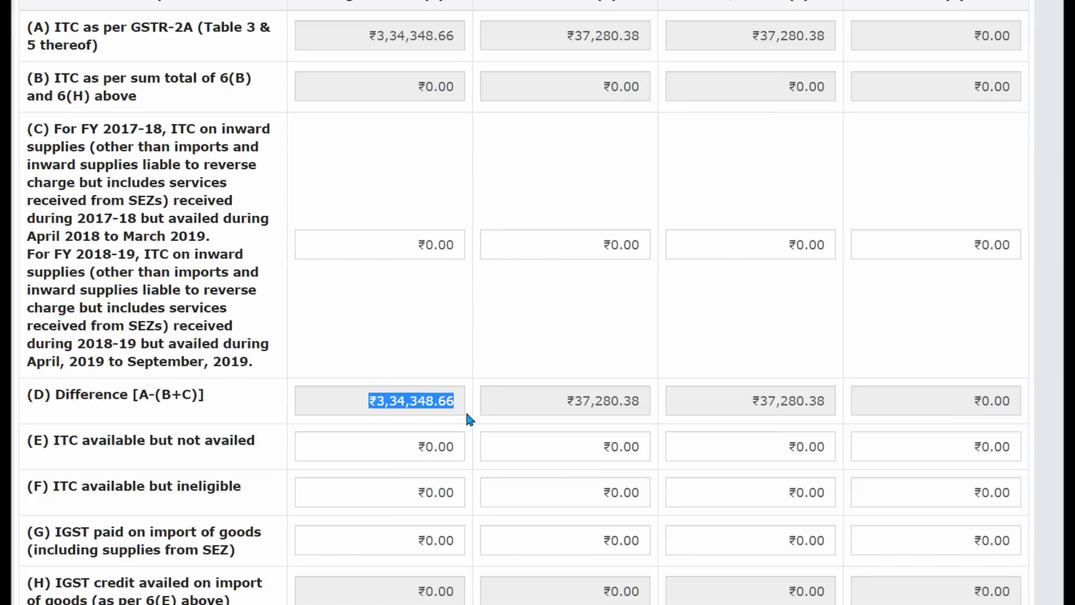
pyautogui.click(391, 39)
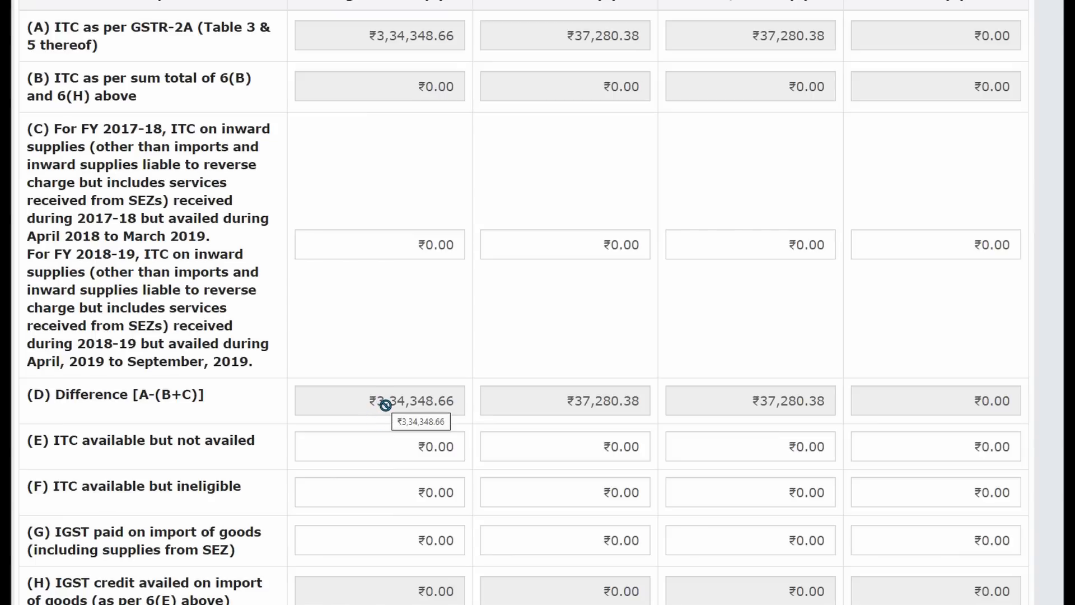
# Step: Return to the GSTR-9 dashboard and open Table 9 on tax paid as declared in returns filed during the financial year
pyautogui.scroll(-5, 385, 403)
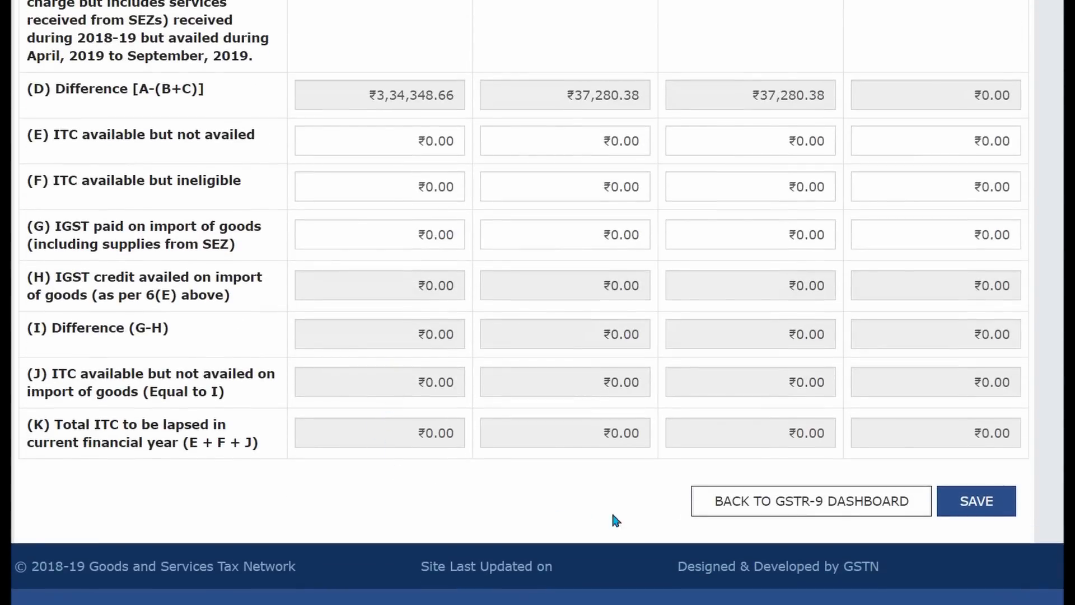
pyautogui.click(811, 503)
pyautogui.scroll(-10, 623, 529)
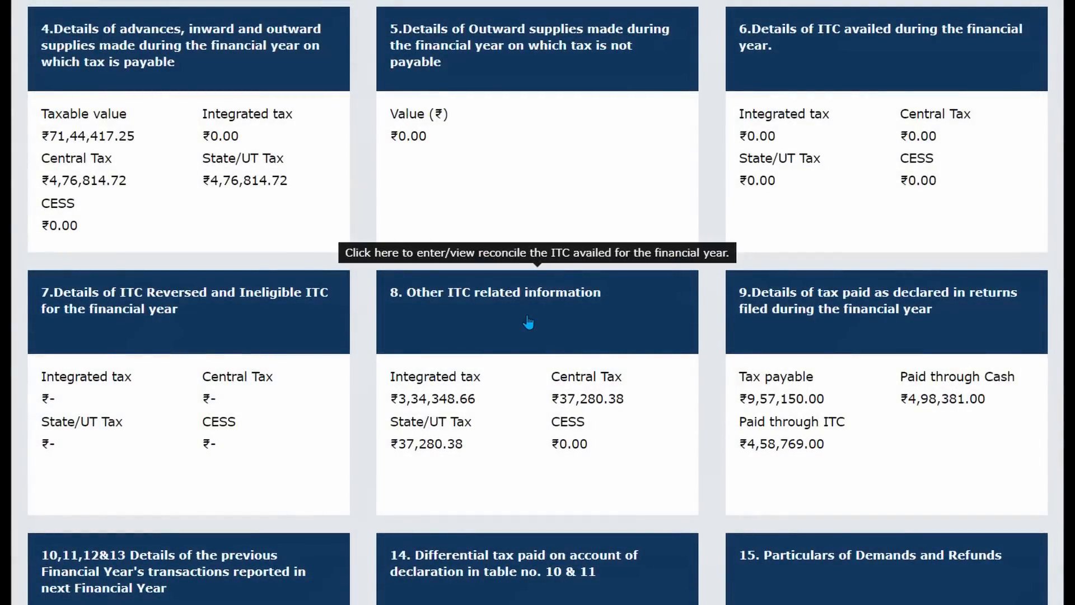
pyautogui.scroll(-1, 528, 322)
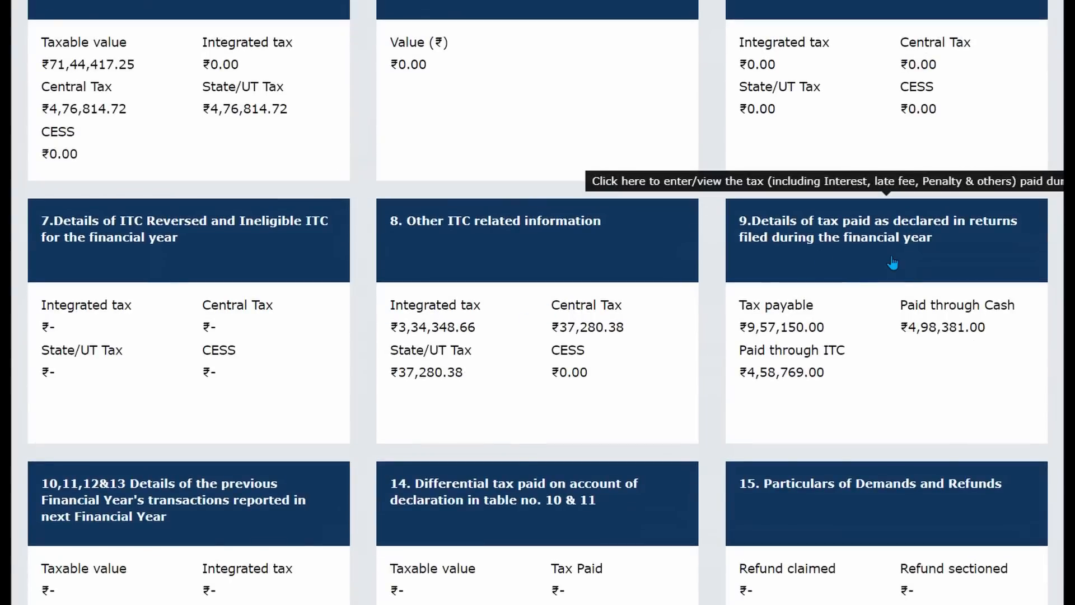
pyautogui.click(874, 254)
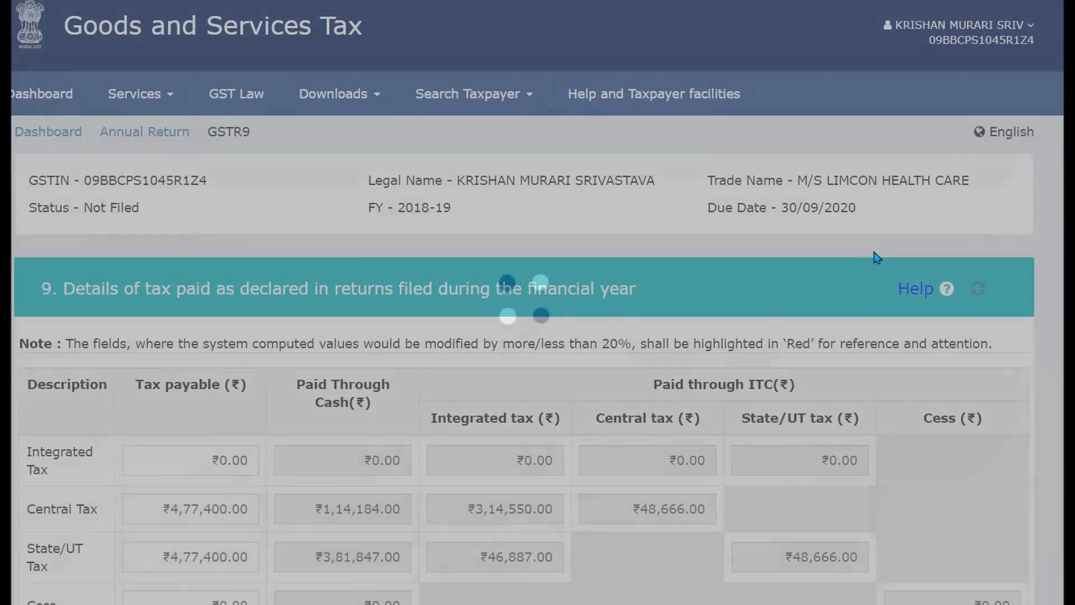
pyautogui.scroll(-3, 608, 324)
pyautogui.scroll(-1, 602, 333)
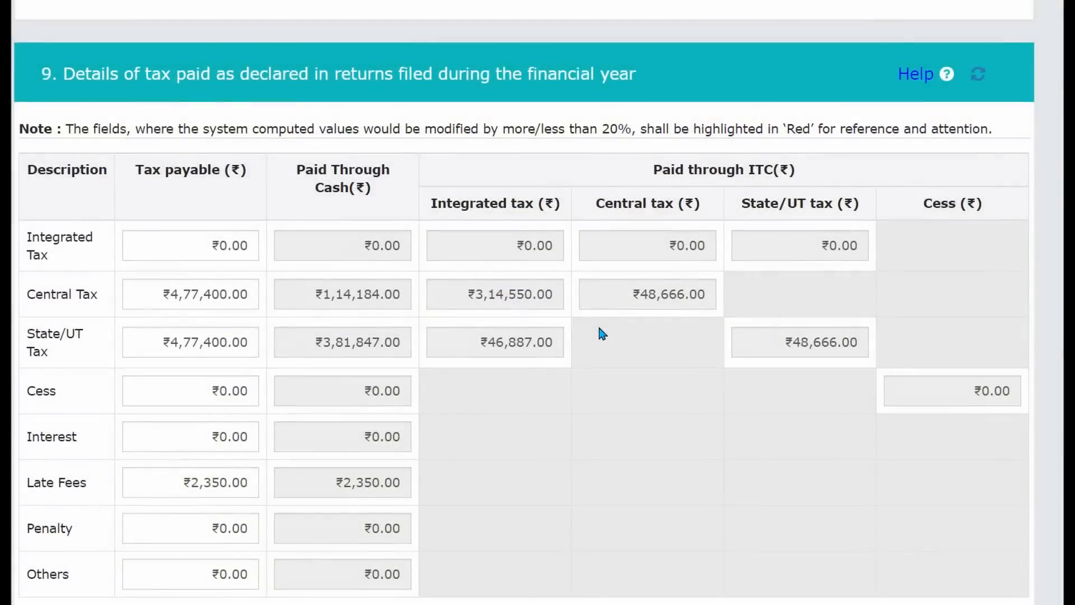
# Step: Examine Table 9's tax payable, cash and ITC payment columns for the central tax and state/UT tax rows
pyautogui.scroll(-1, 602, 333)
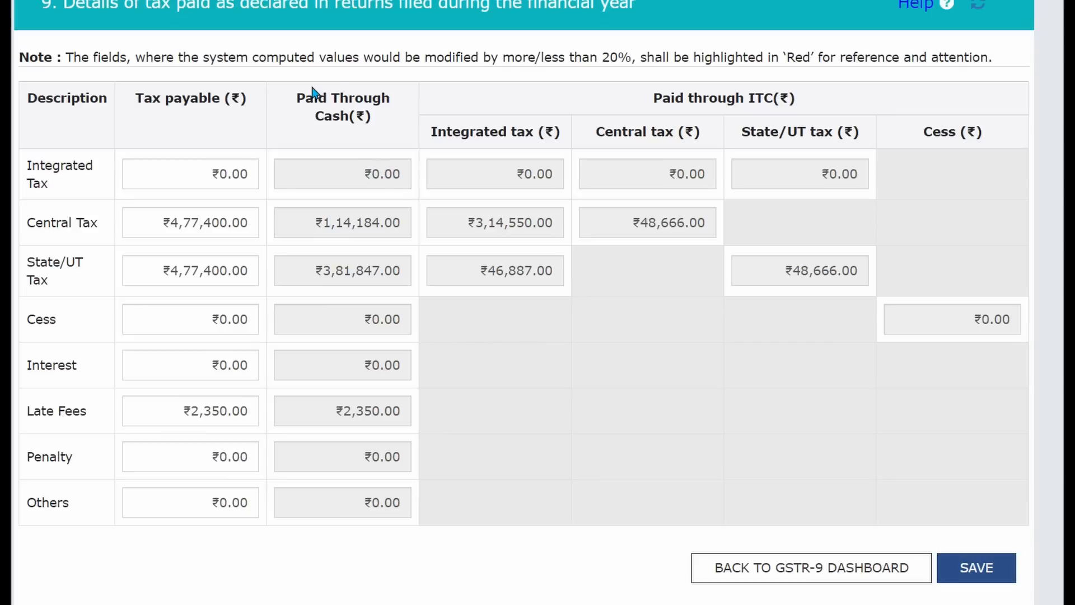
pyautogui.moveTo(297, 97); pyautogui.dragTo(841, 114)
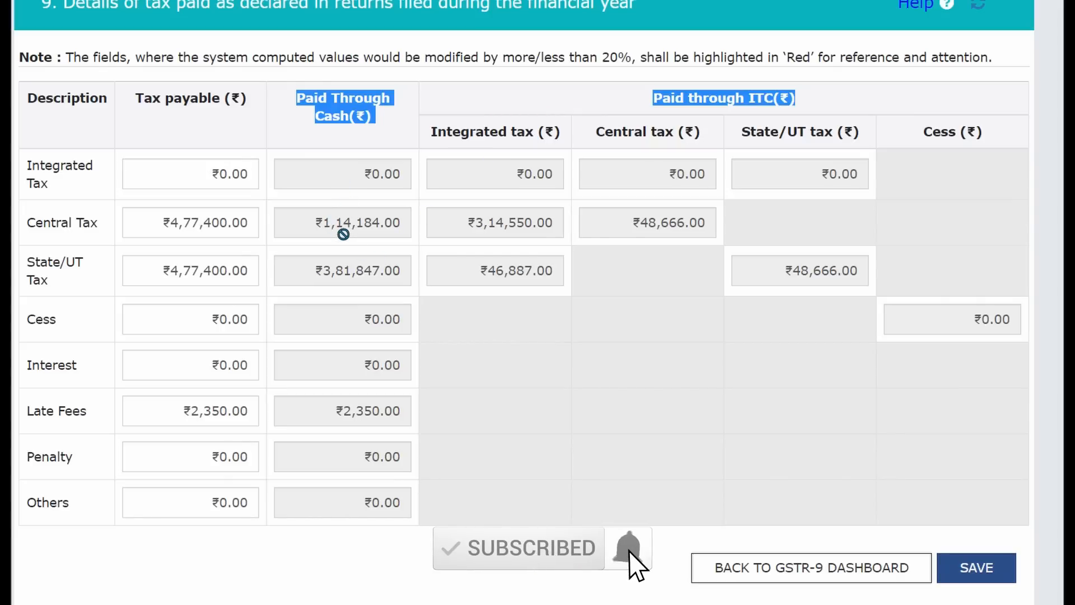
pyautogui.click(480, 276)
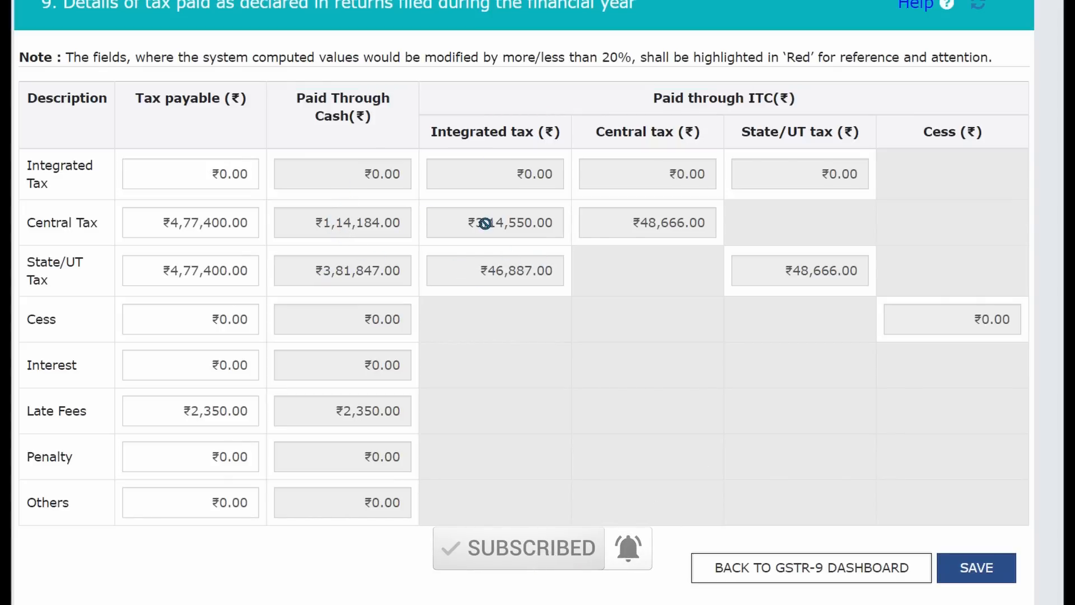
pyautogui.moveTo(484, 222); pyautogui.dragTo(547, 227)
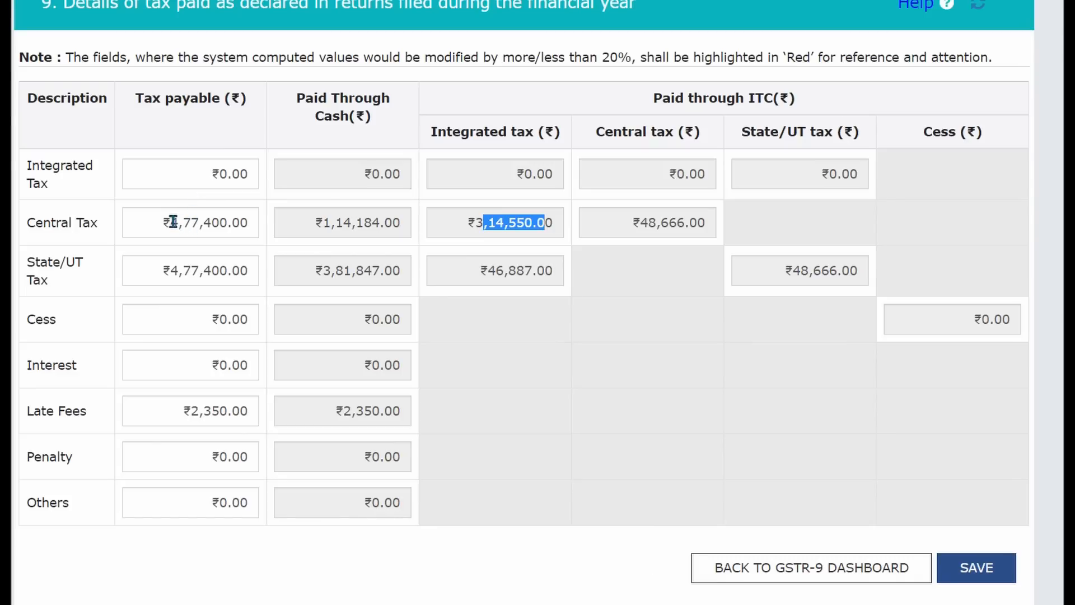
pyautogui.moveTo(159, 224); pyautogui.dragTo(260, 243)
pyautogui.moveTo(154, 270); pyautogui.dragTo(268, 280)
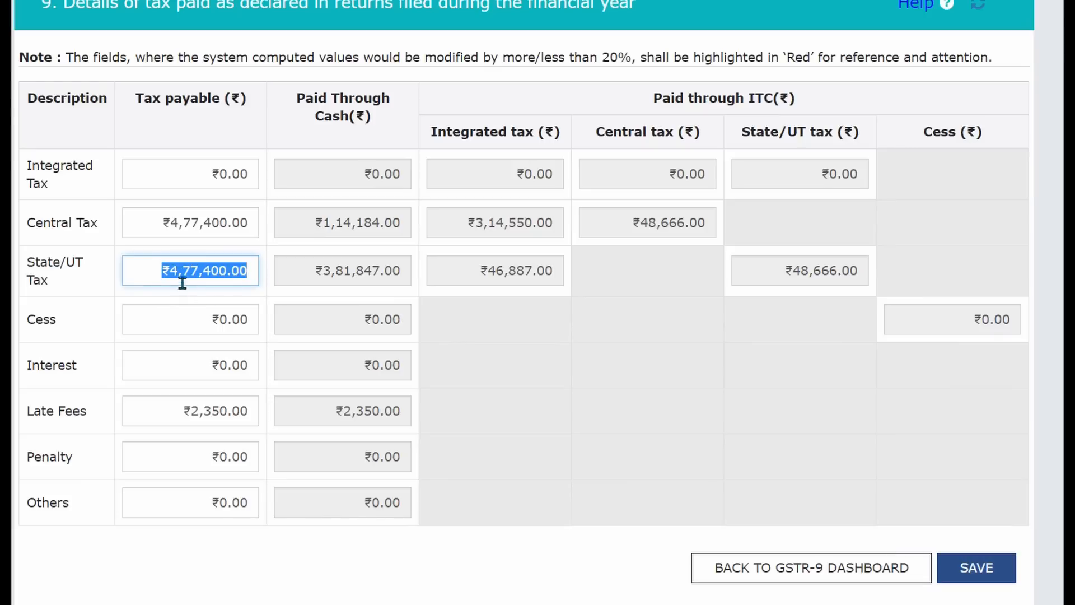
pyautogui.click(202, 273)
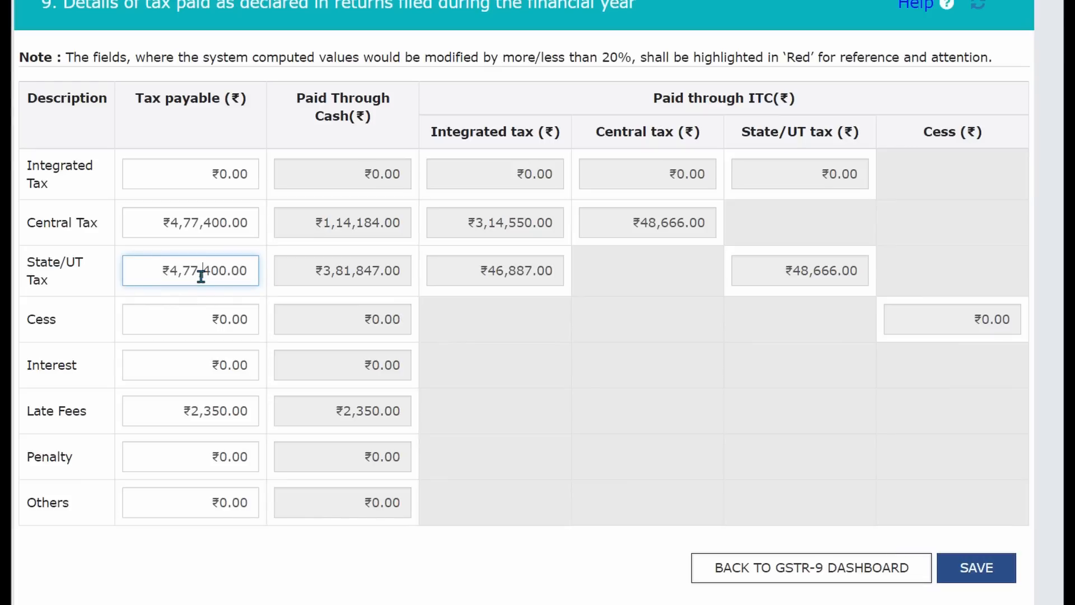
pyautogui.click(171, 224)
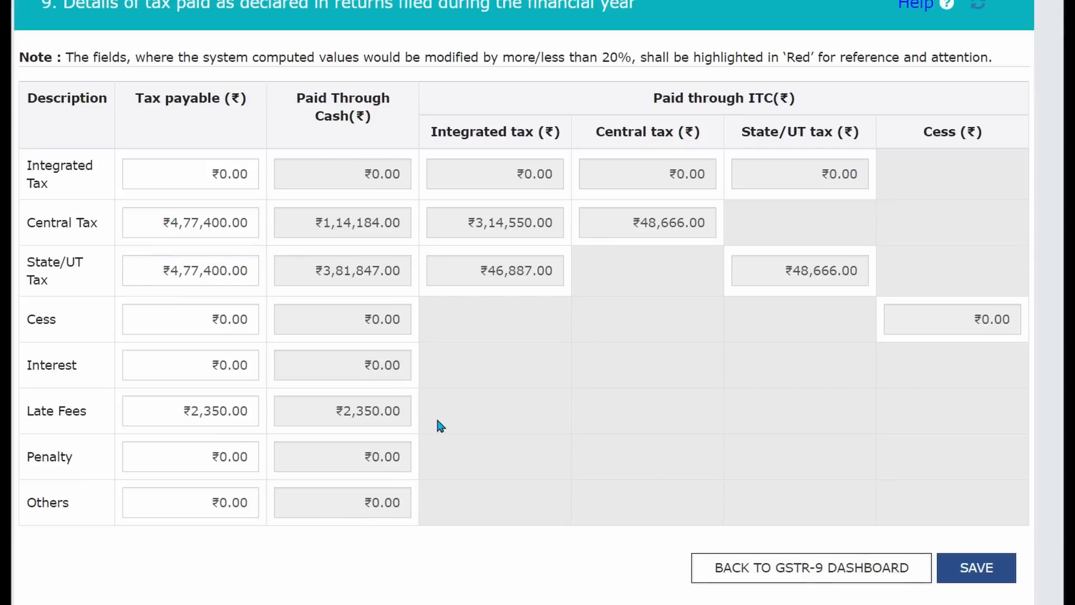
# Step: Return to the GSTR-9 dashboard and open Tables 10, 11, 12 and 13 on previous-year transactions reported in the next financial year
pyautogui.click(804, 568)
pyautogui.scroll(-5, 560, 497)
pyautogui.scroll(-10, 558, 497)
pyautogui.scroll(-1, 591, 259)
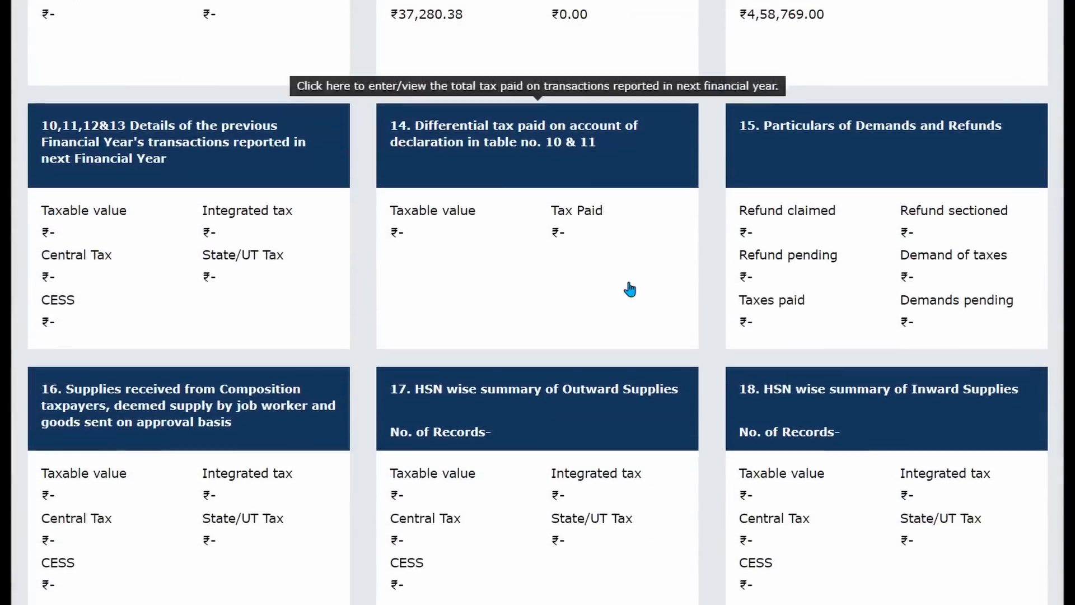
pyautogui.click(164, 147)
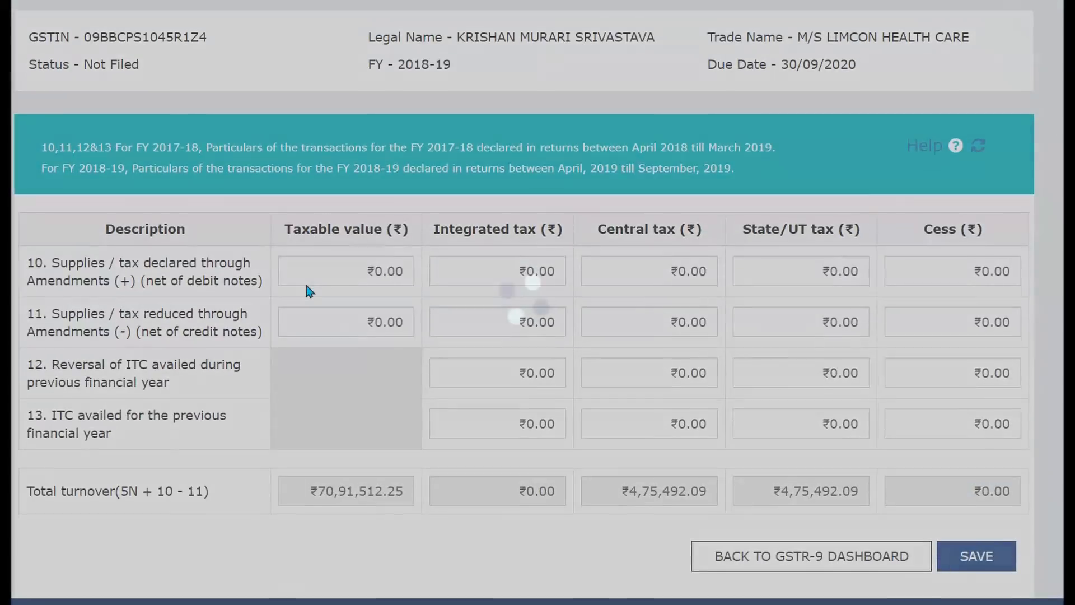
# Step: Examine row 10 on supplies declared through amendments and row 13 on previous-year ITC availed, and return to the GSTR-9 dashboard
pyautogui.scroll(-1, 309, 291)
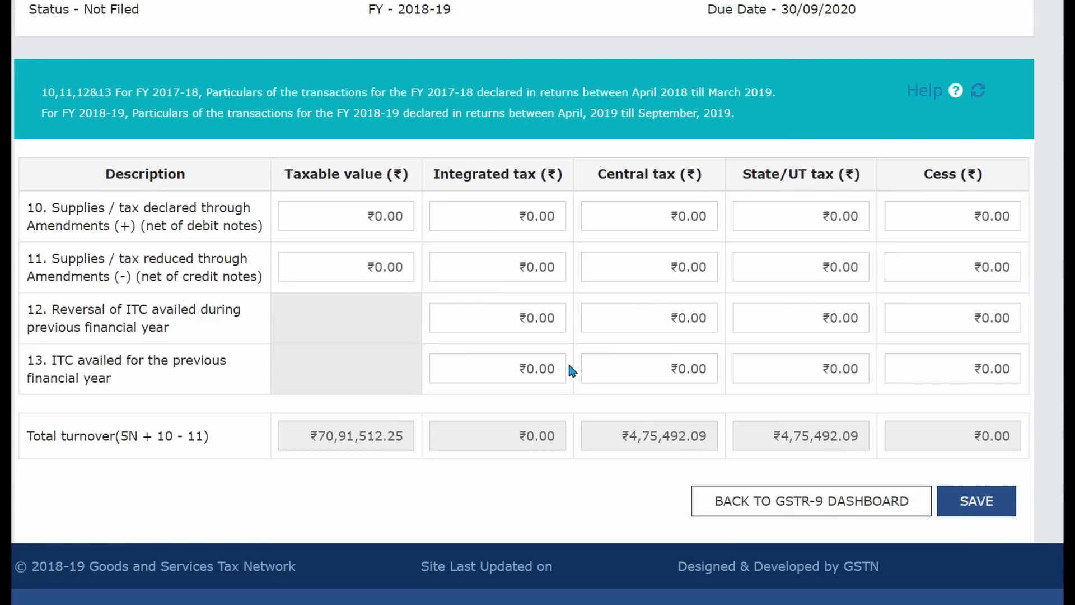
pyautogui.moveTo(28, 205); pyautogui.dragTo(261, 238)
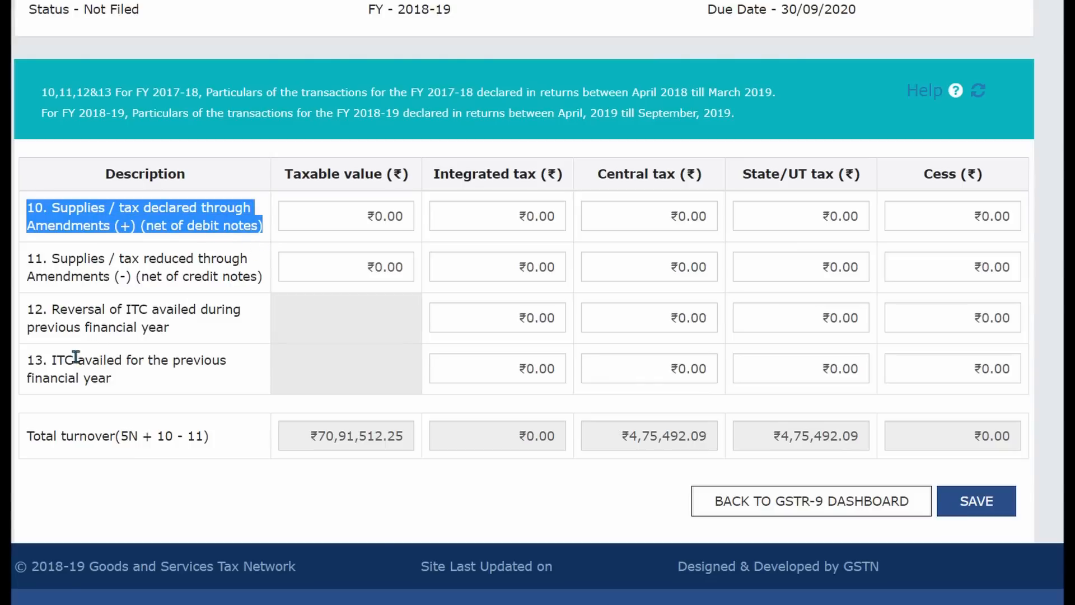
pyautogui.moveTo(27, 360); pyautogui.dragTo(130, 392)
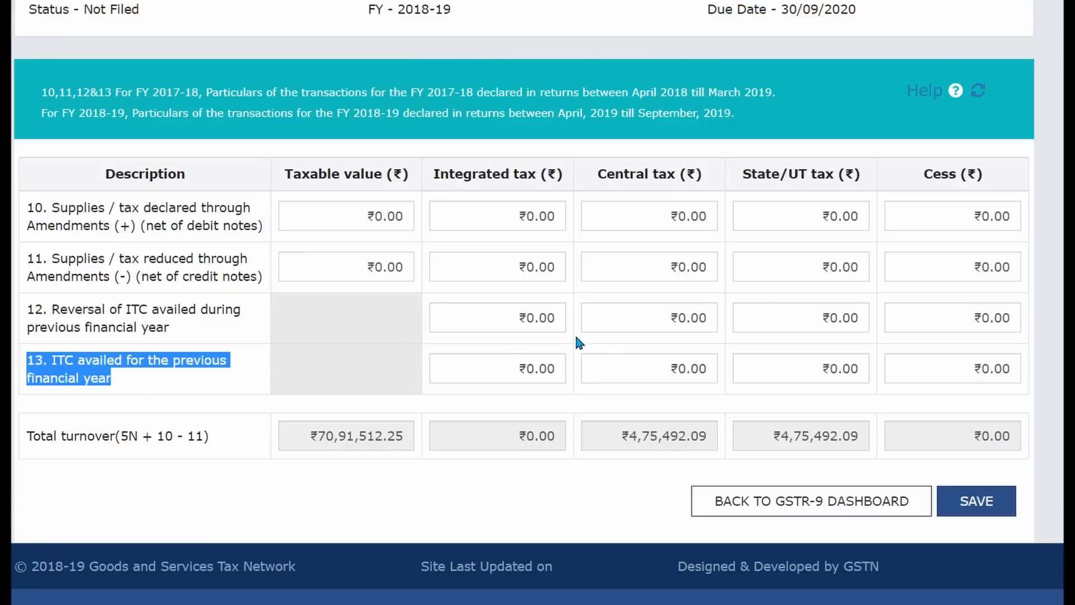
pyautogui.click(816, 507)
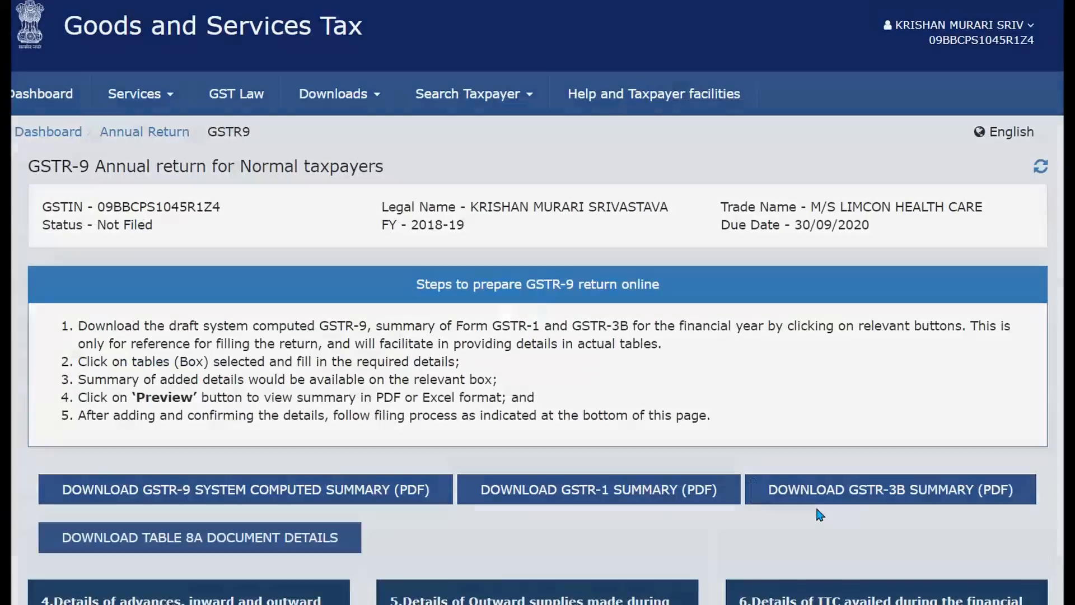
# Step: Open Table 14 on differential tax paid on account of declaration in tables 10 and 11 from the GSTR-9 dashboard
pyautogui.scroll(-8, 582, 456)
pyautogui.scroll(-6, 580, 459)
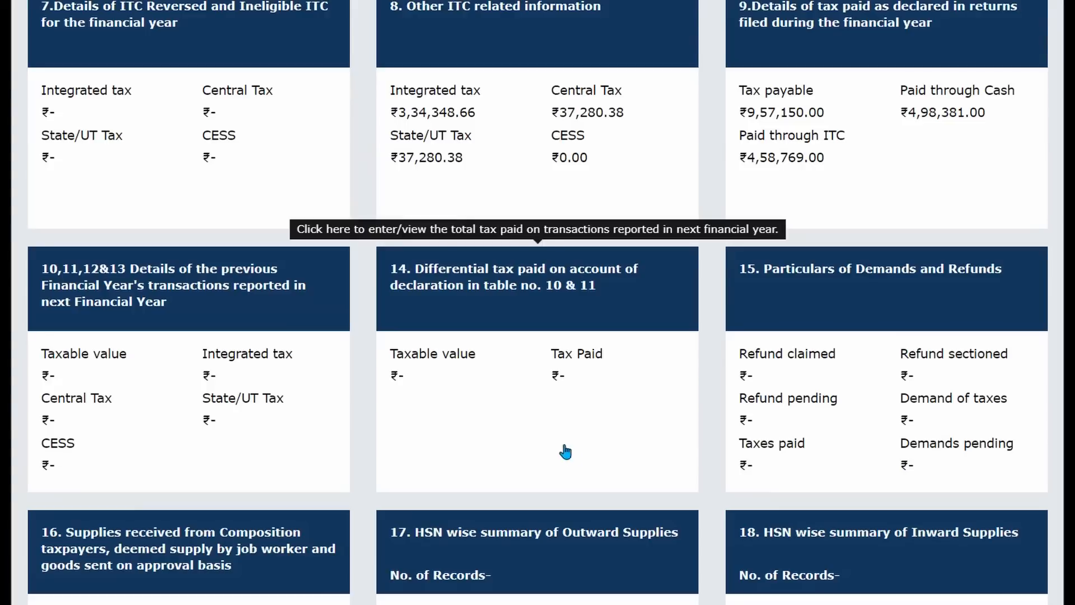
pyautogui.scroll(-1, 509, 289)
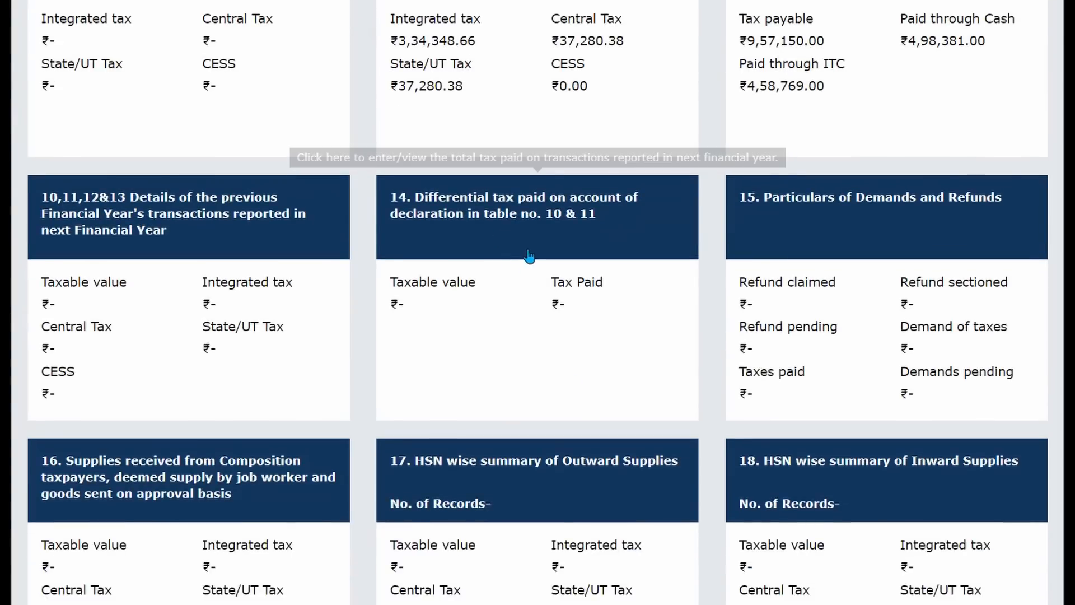
pyautogui.click(512, 212)
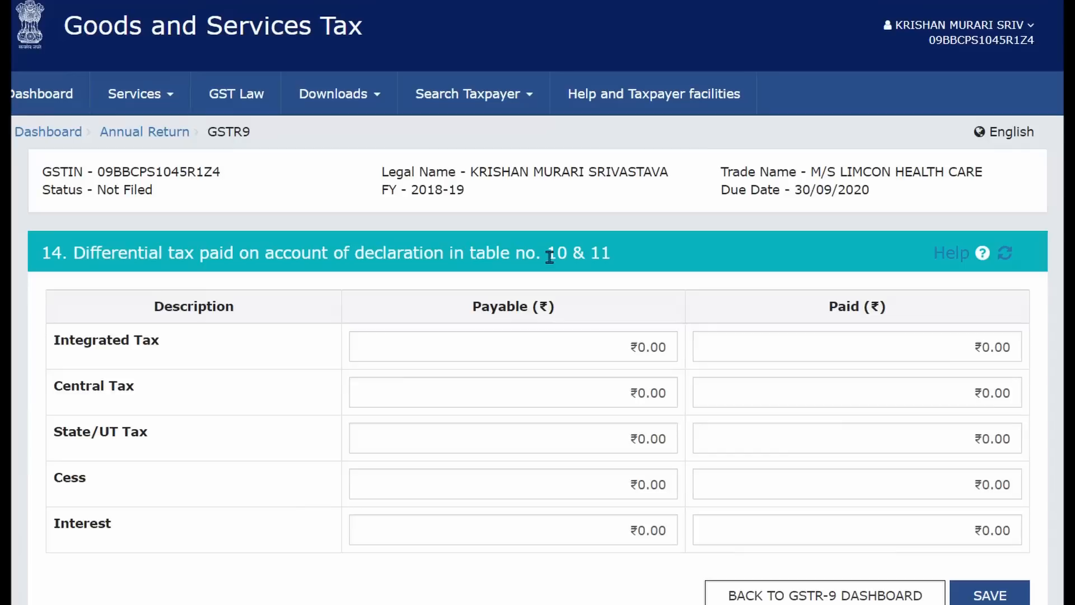
# Step: Examine Table 14's reference to tables 10 and 11 and its payable and paid columns, including the integrated tax payable field
pyautogui.moveTo(546, 252); pyautogui.dragTo(609, 256)
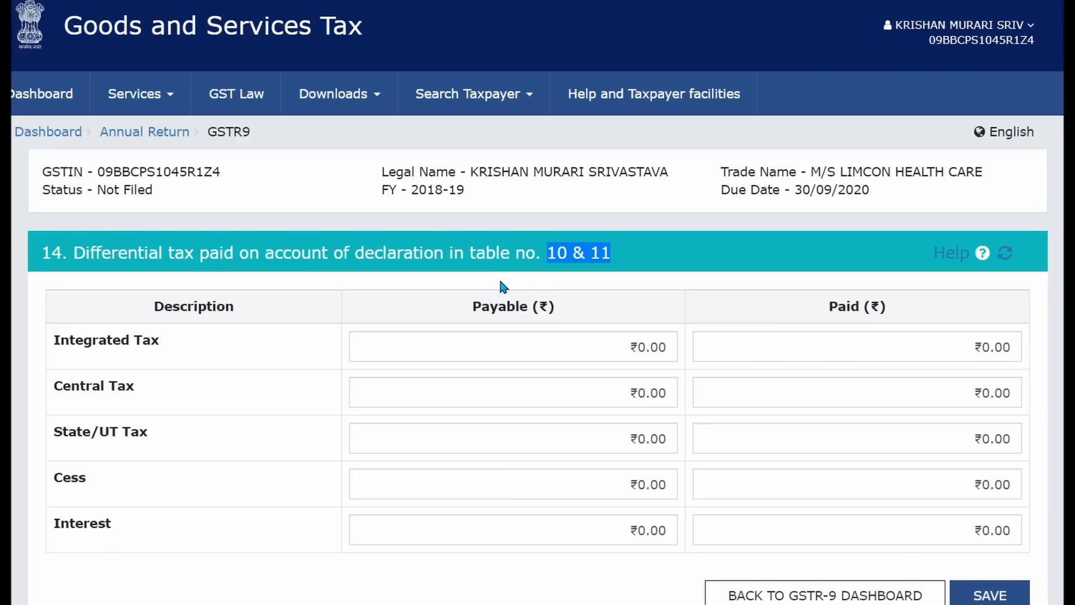
pyautogui.scroll(-1, 500, 287)
pyautogui.click(628, 275)
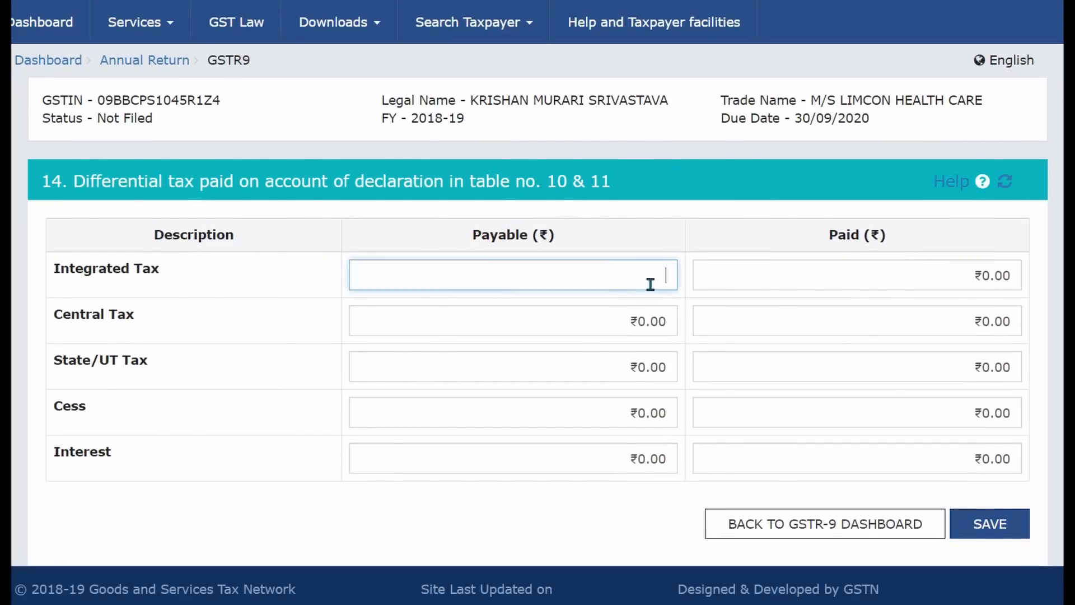
pyautogui.click(603, 301)
pyautogui.moveTo(547, 181); pyautogui.dragTo(609, 183)
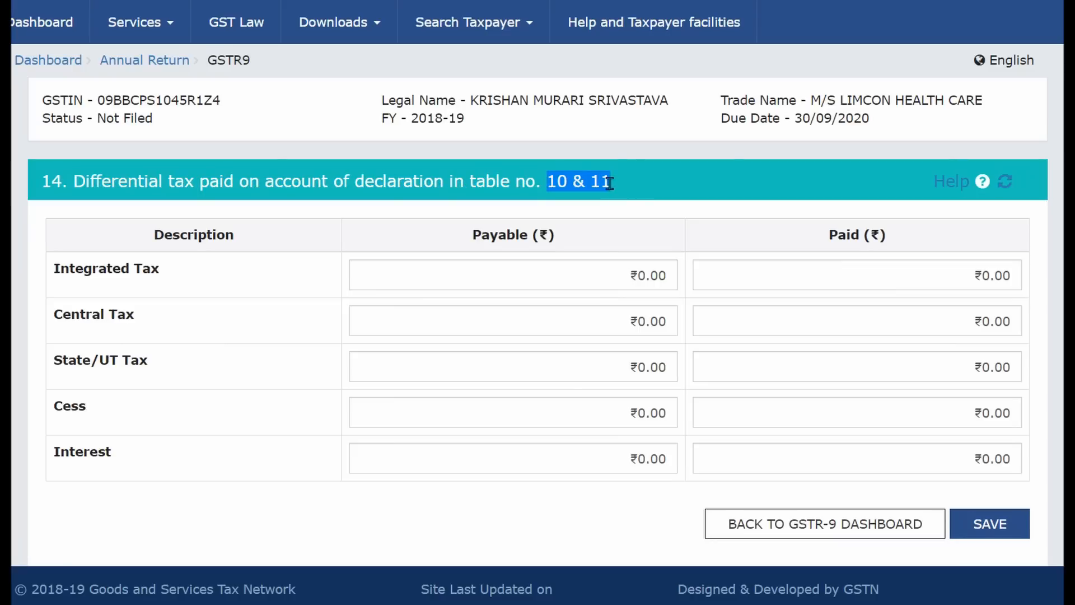